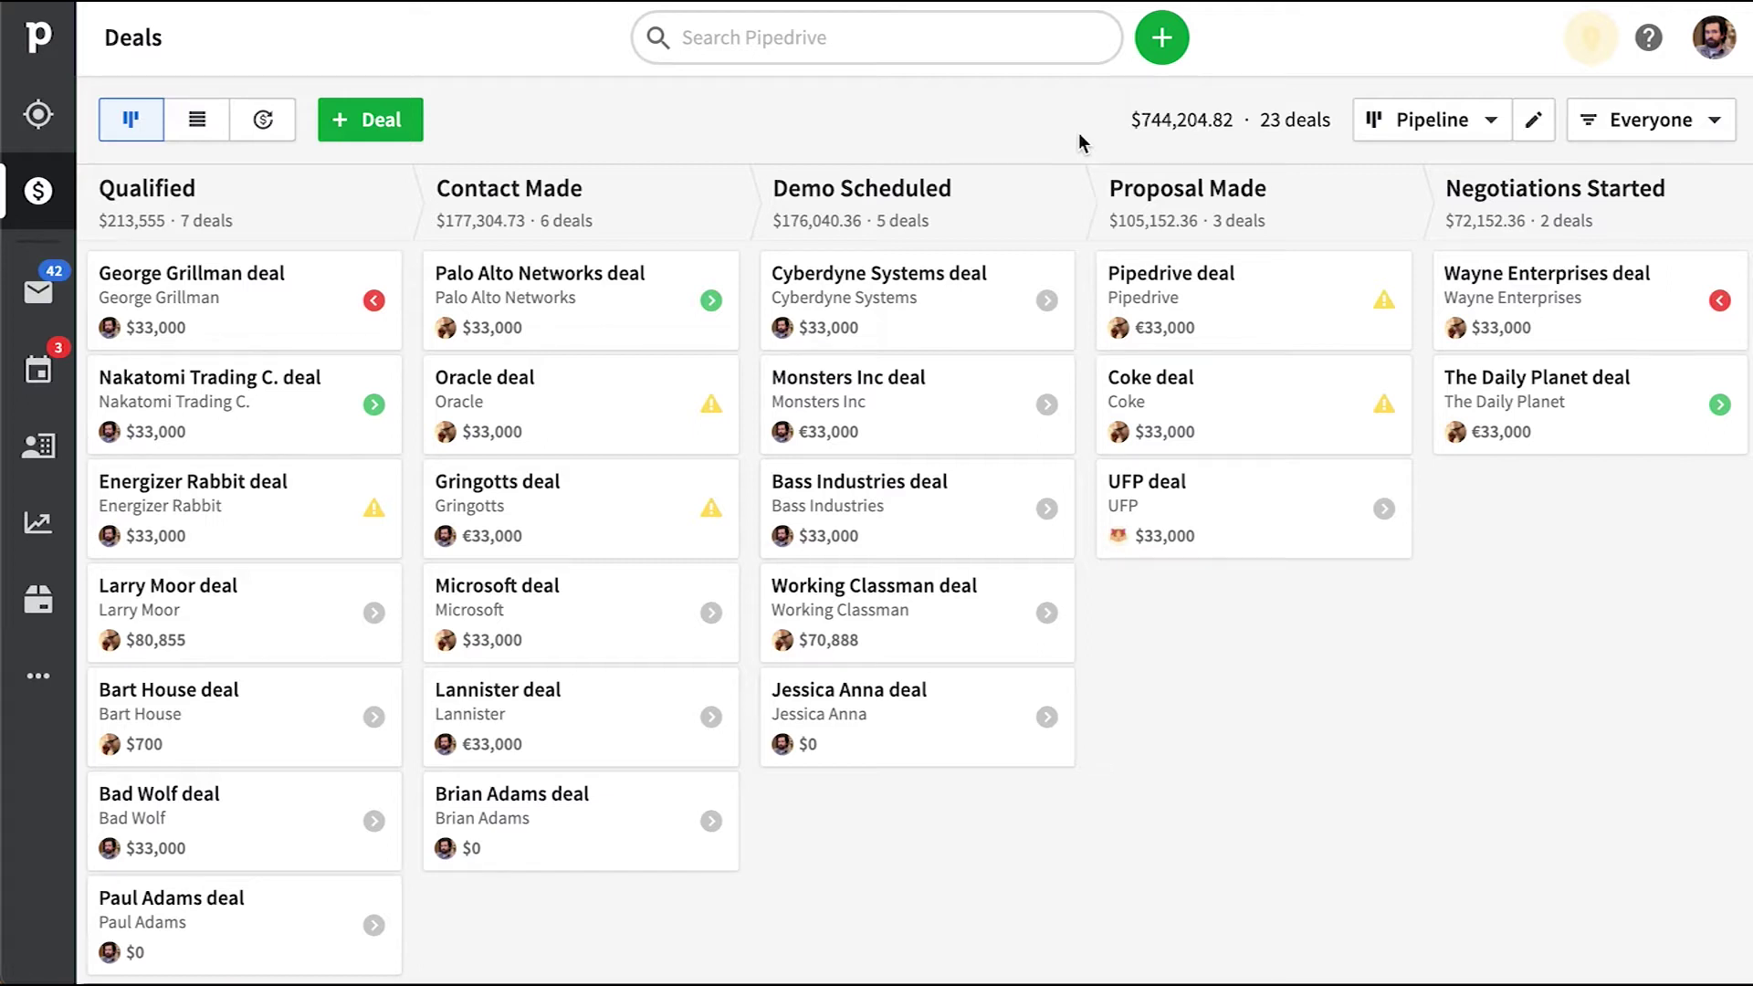
Open the contact from the people list, save its Decision Maker? field as No, then return to Deals
click(41, 452)
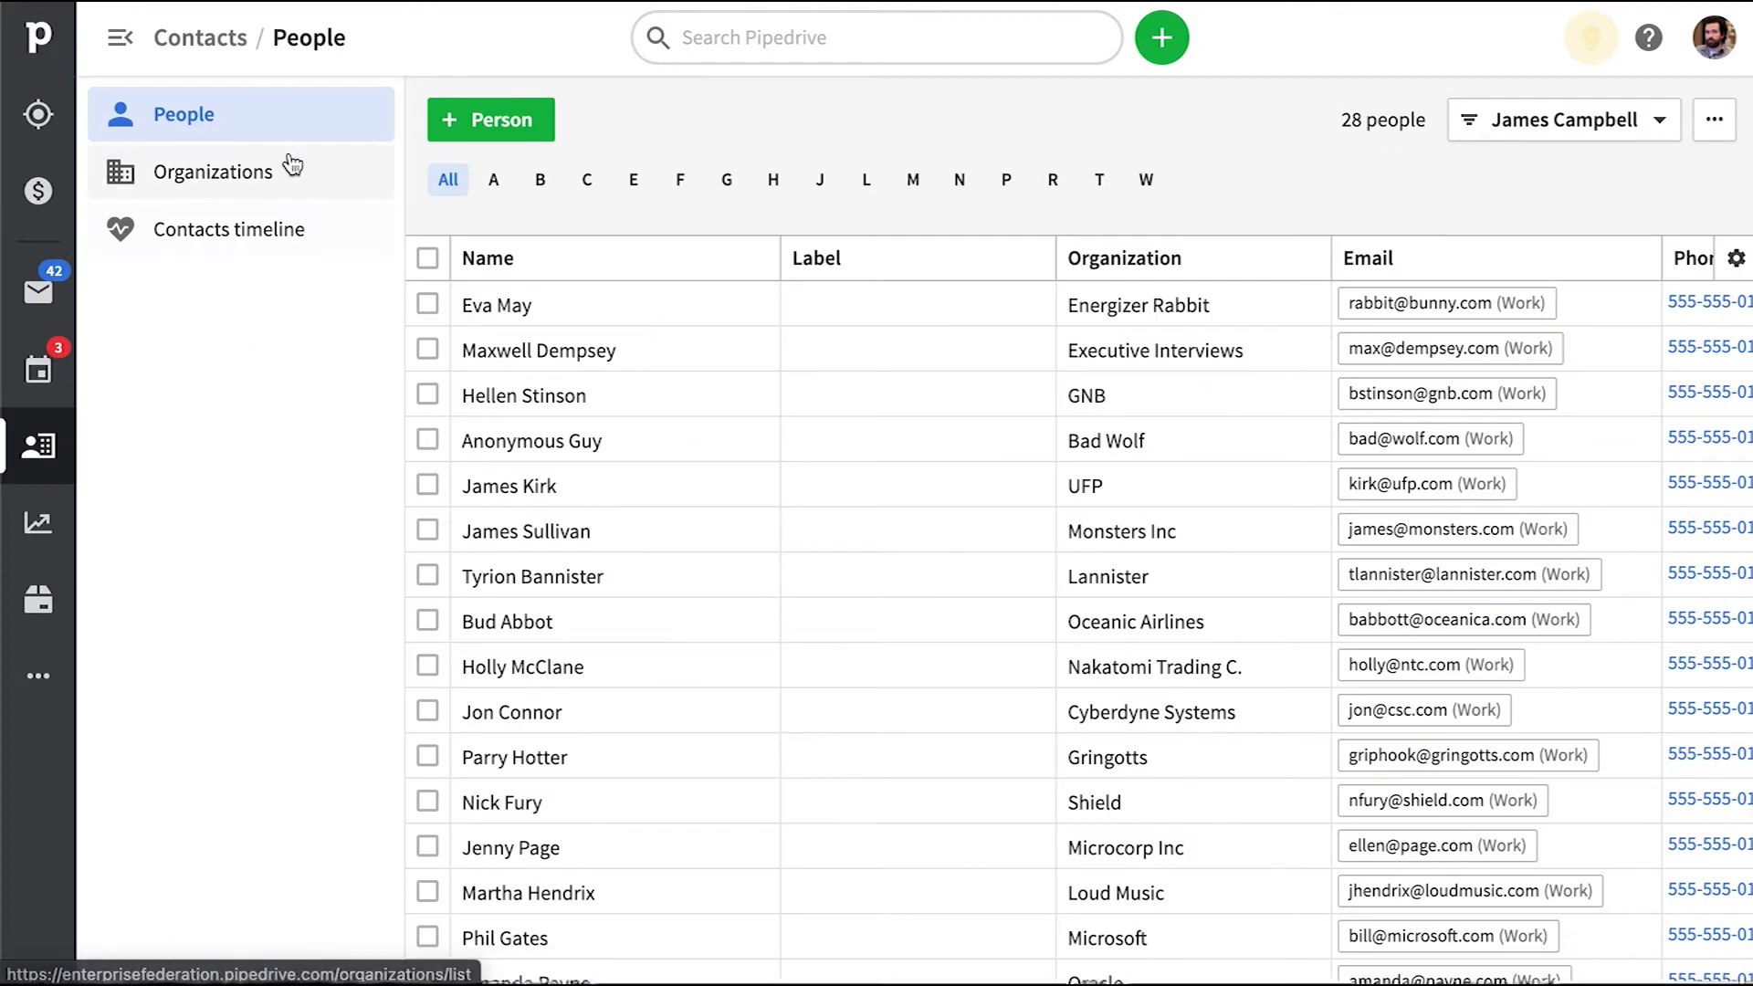
click(124, 44)
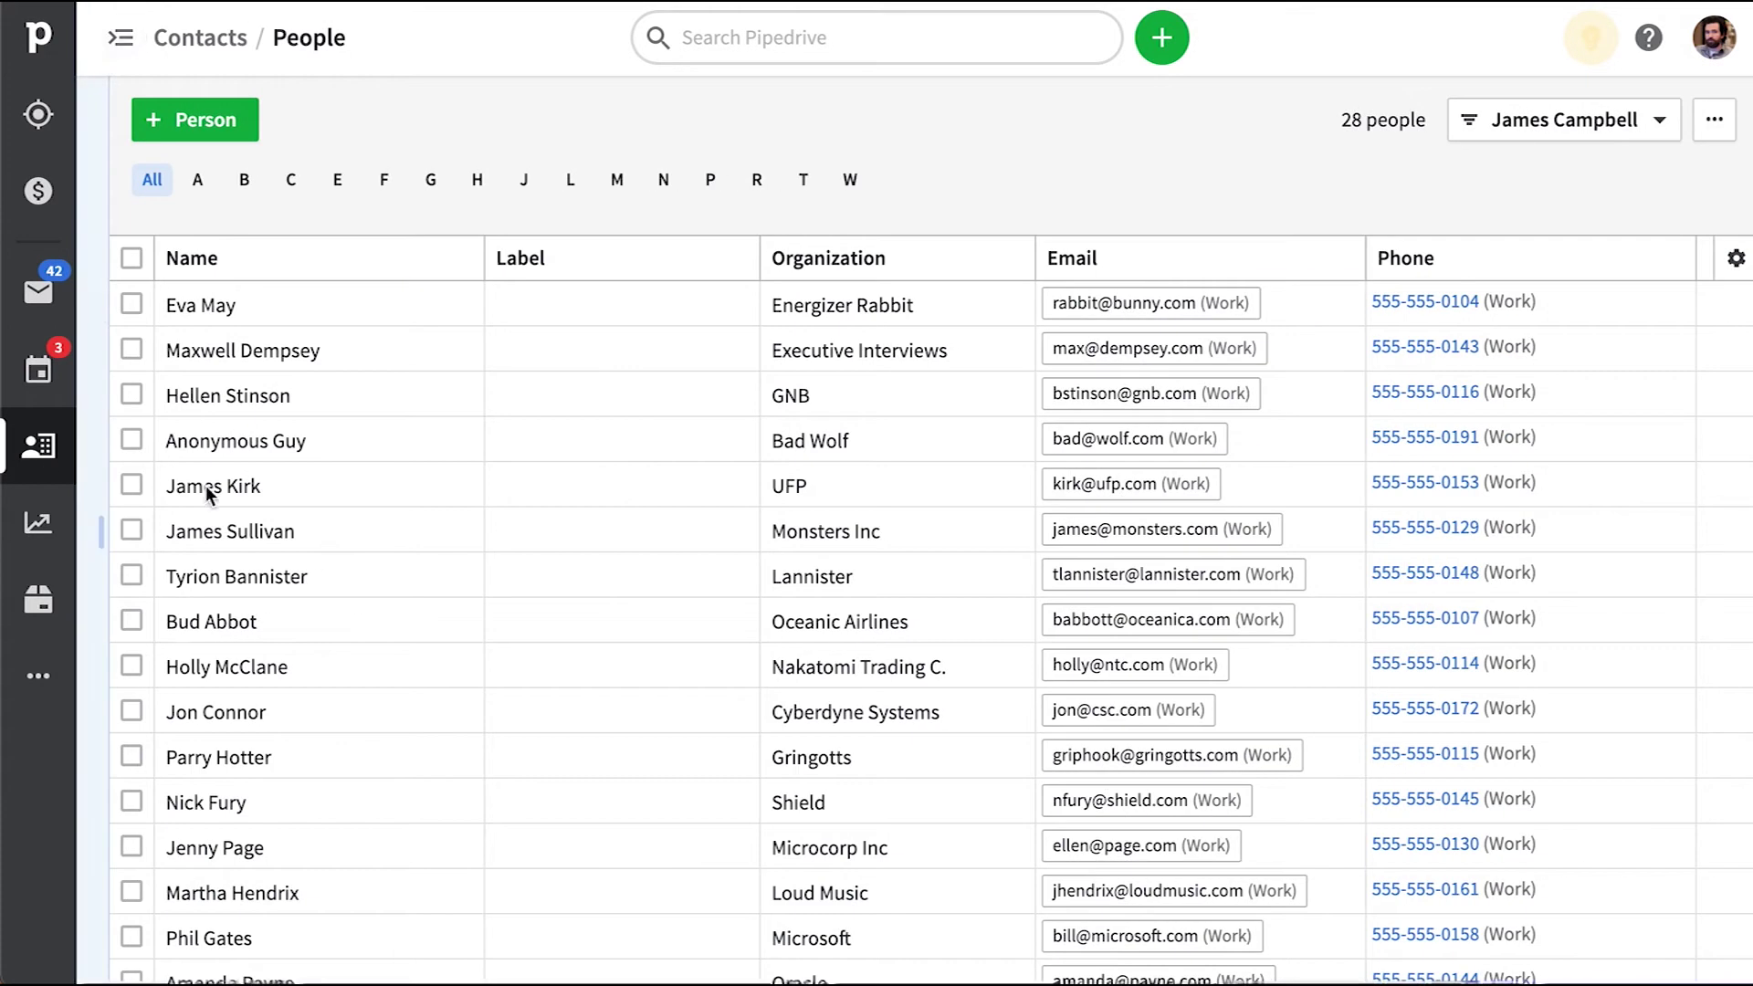
click(195, 672)
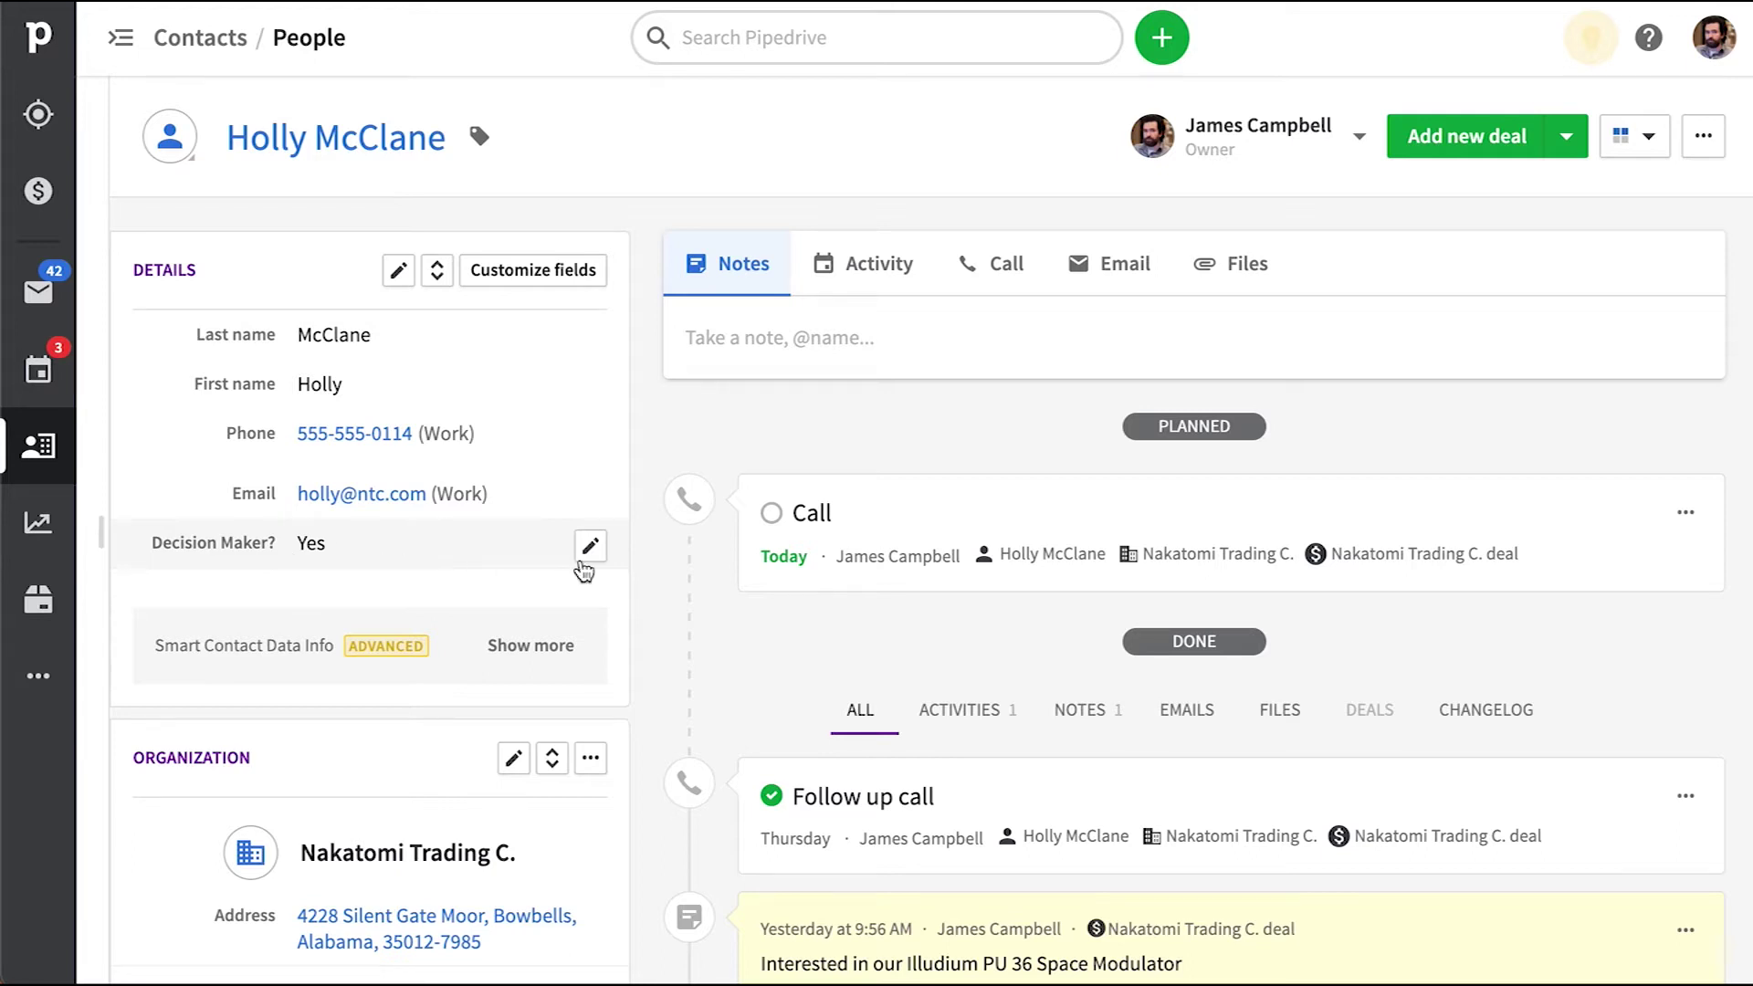
click(590, 548)
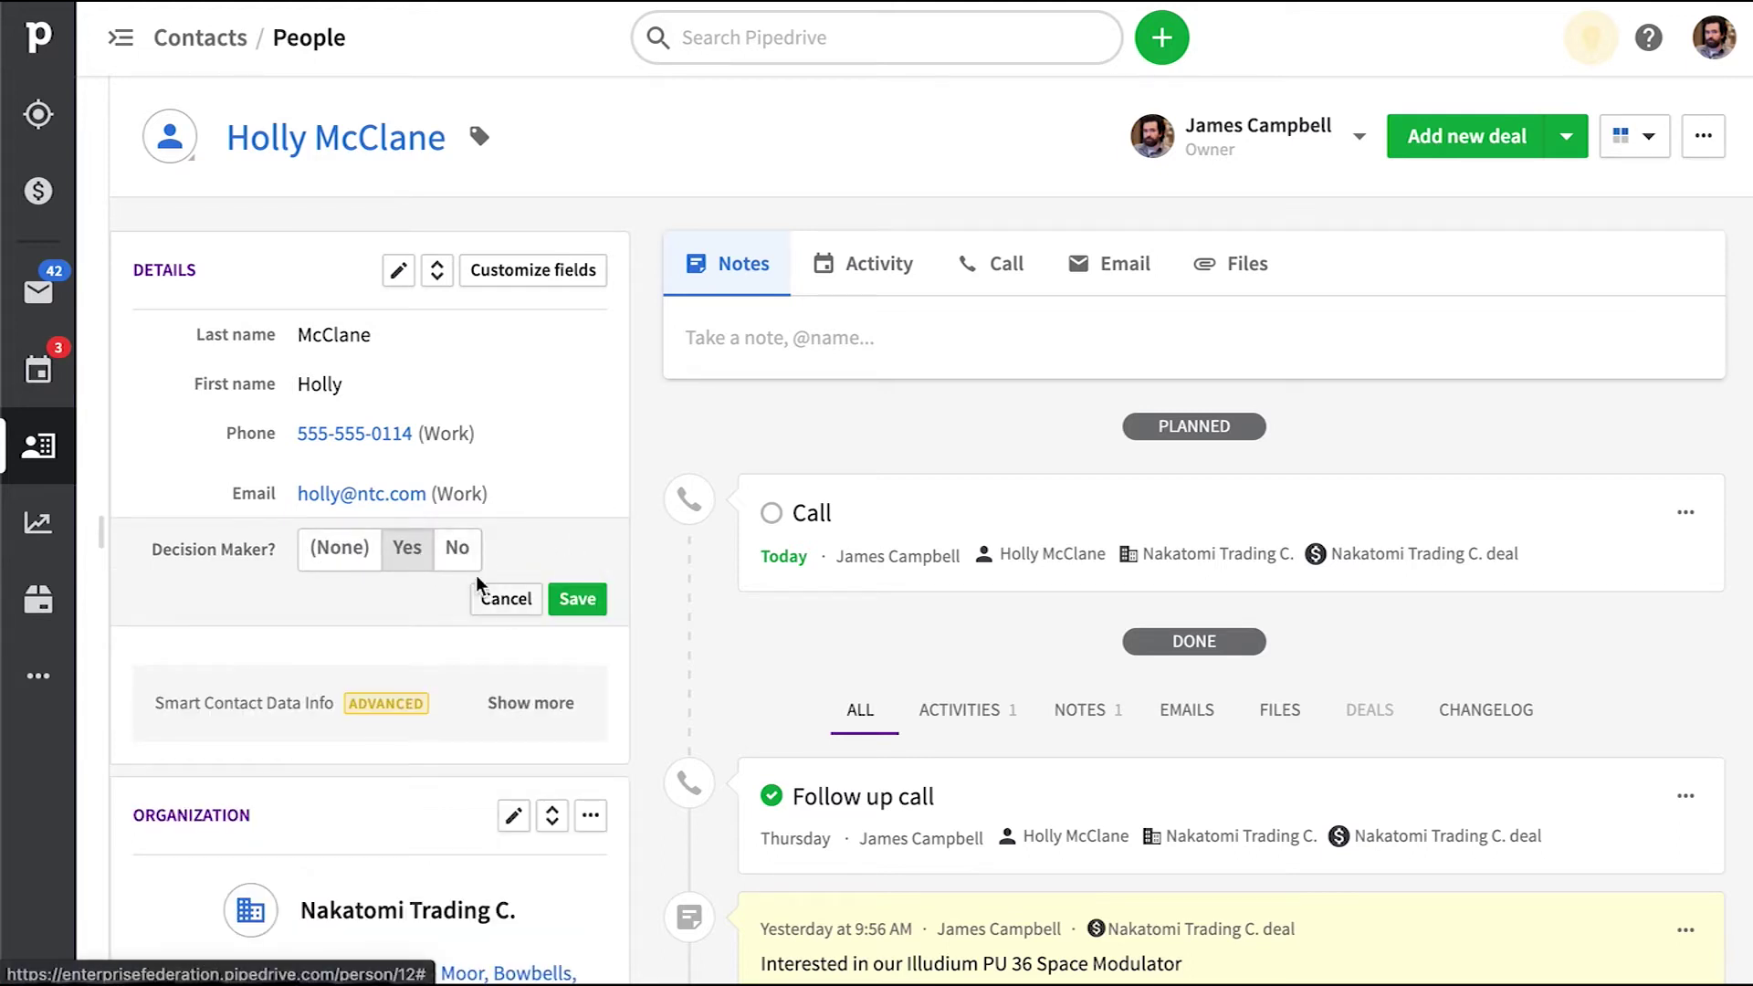
click(457, 548)
click(579, 600)
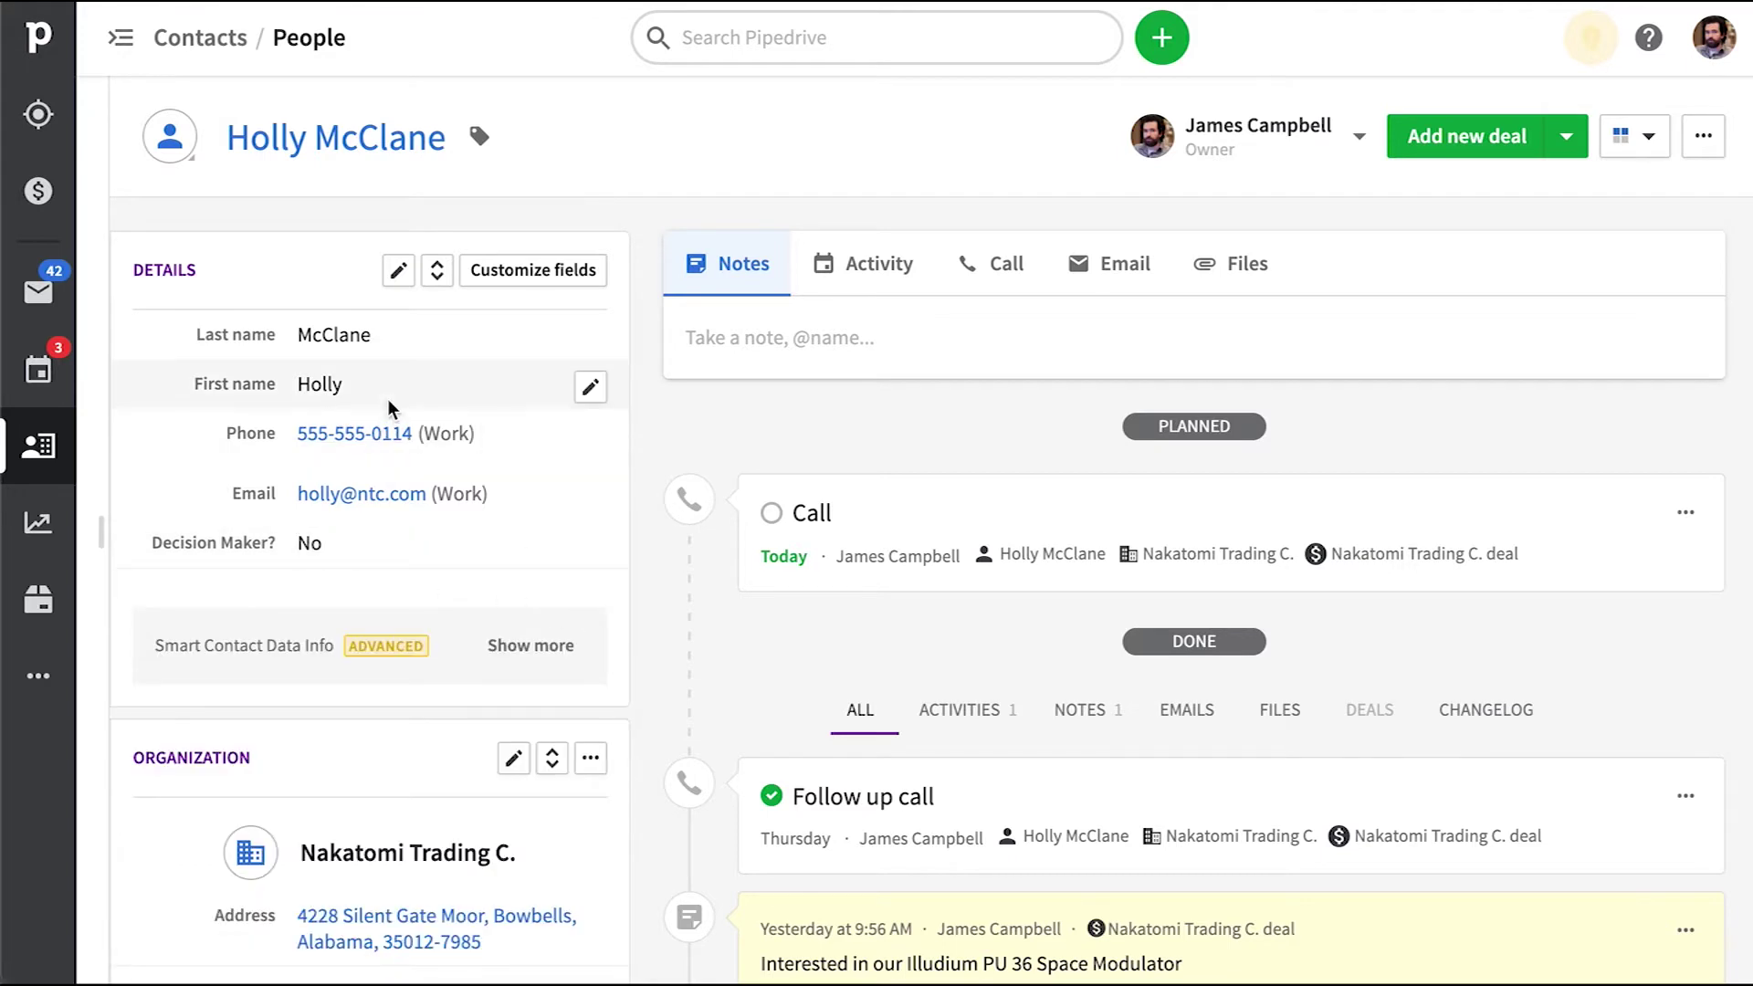
click(38, 189)
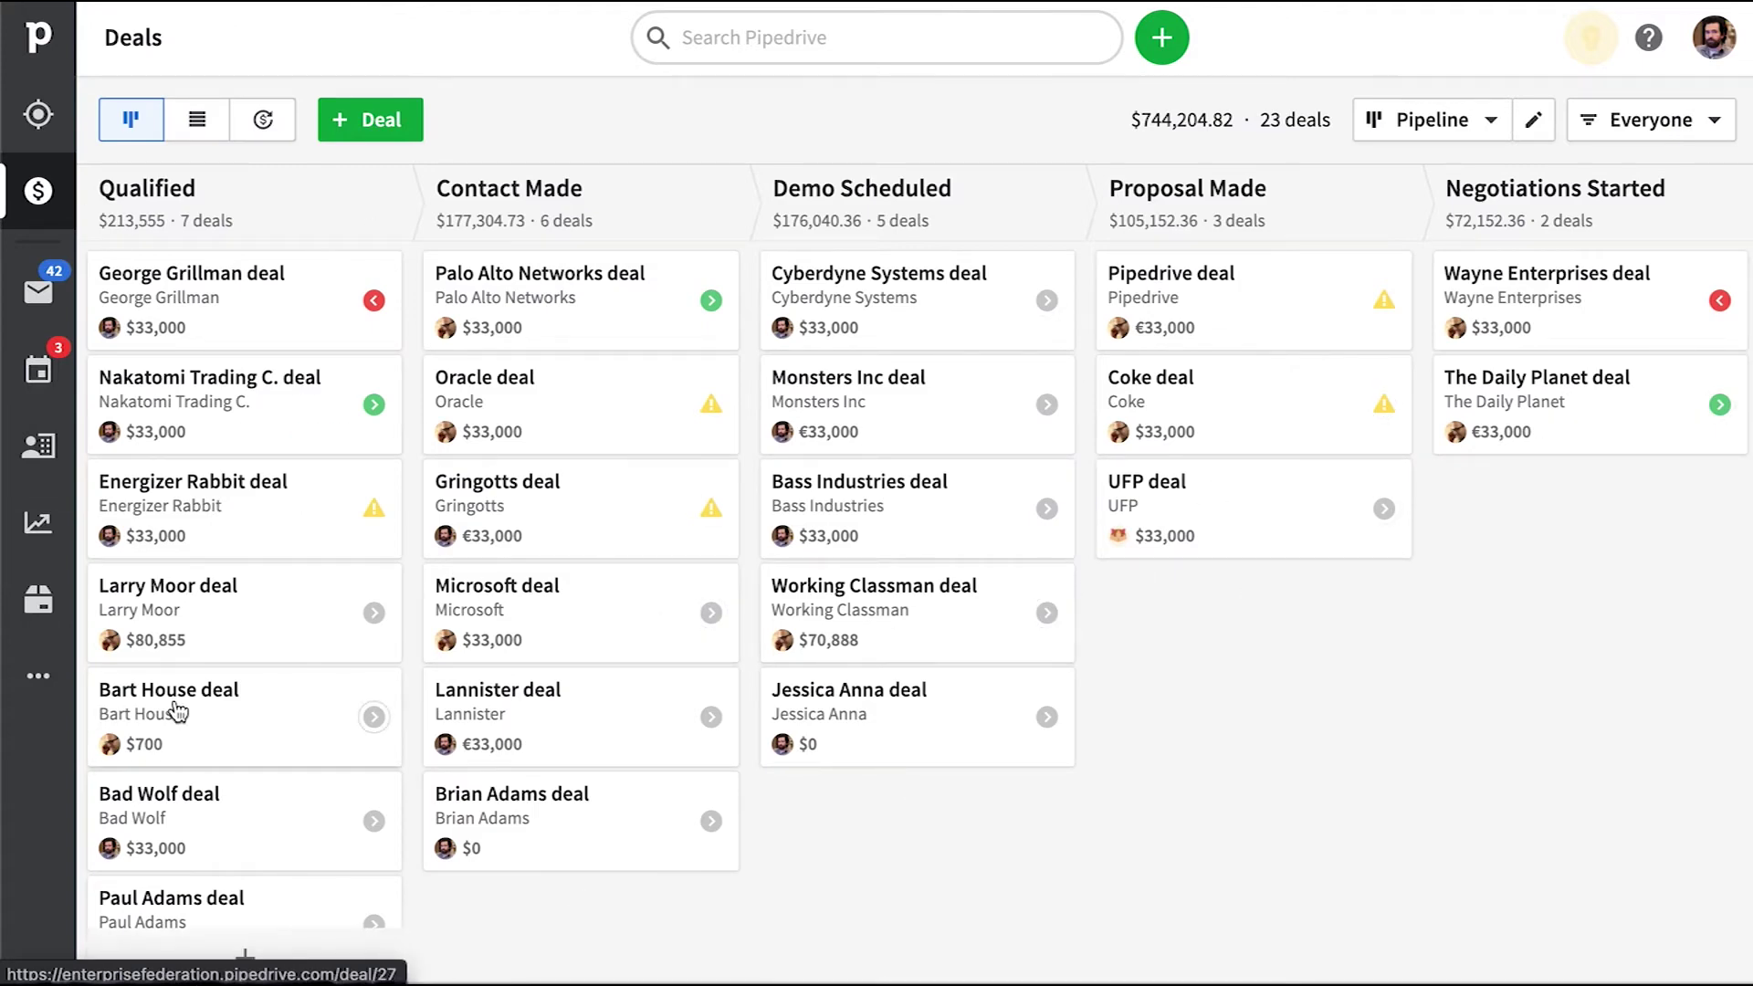
Create a custom workflow named 'Decision Maker' from More > Workflow automation
click(40, 687)
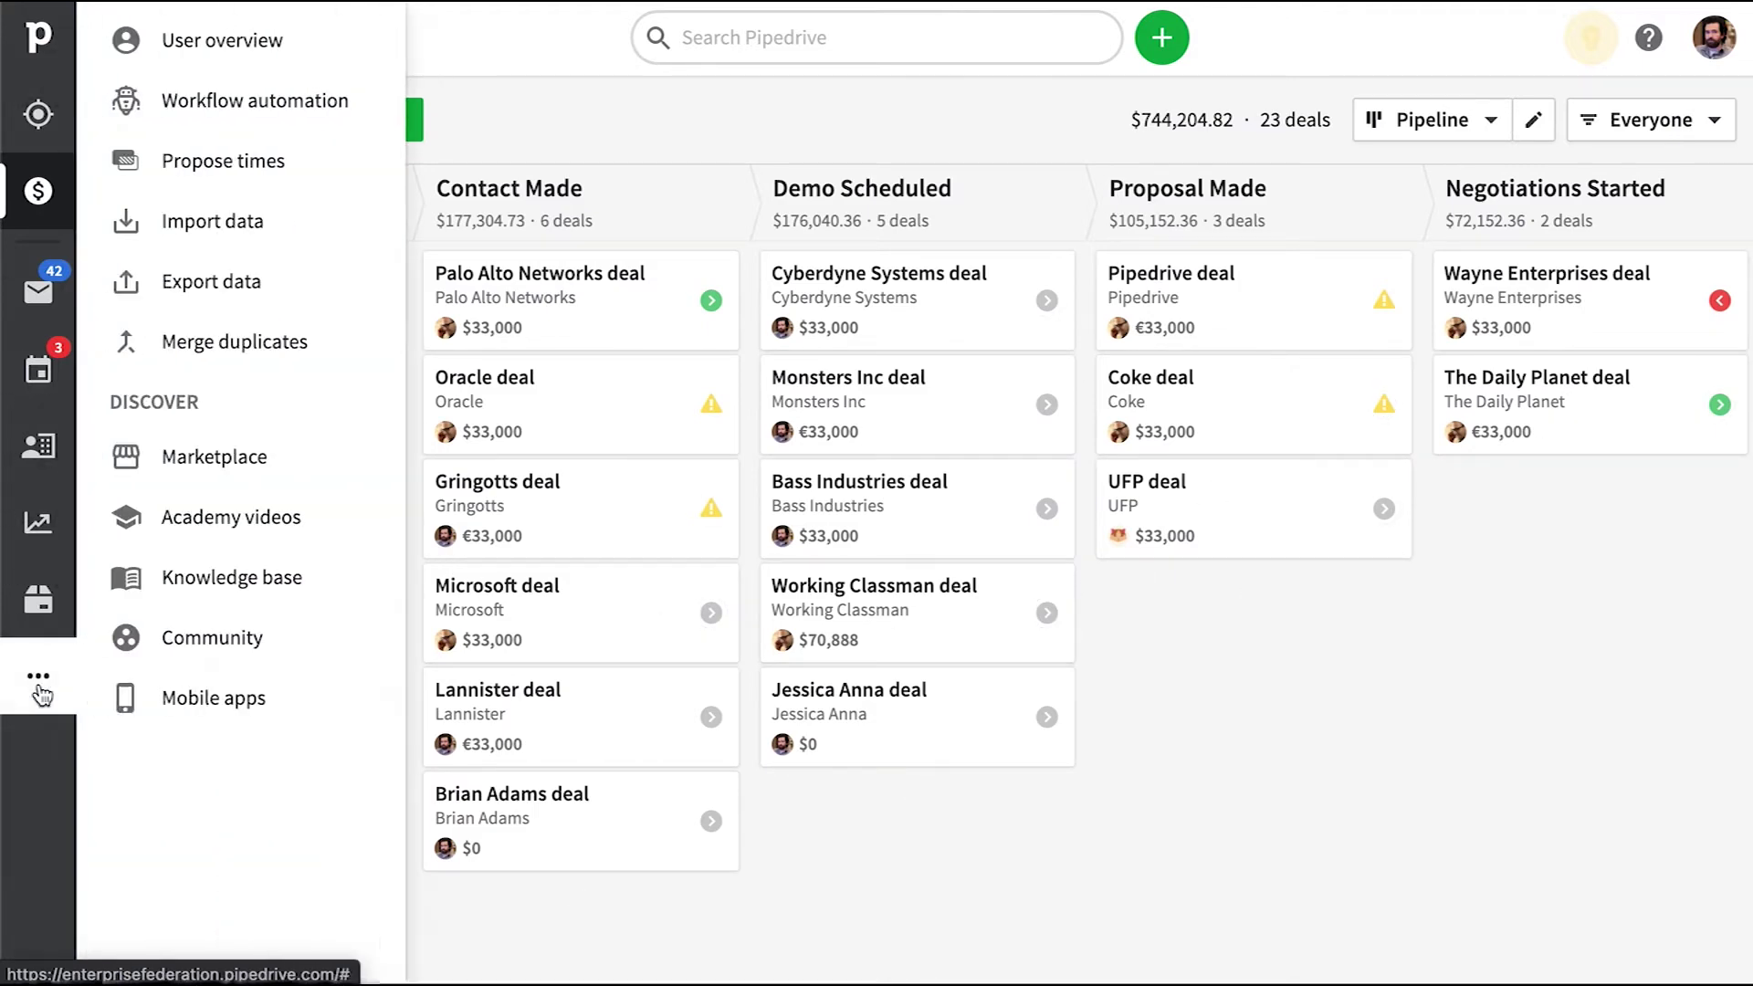
click(331, 104)
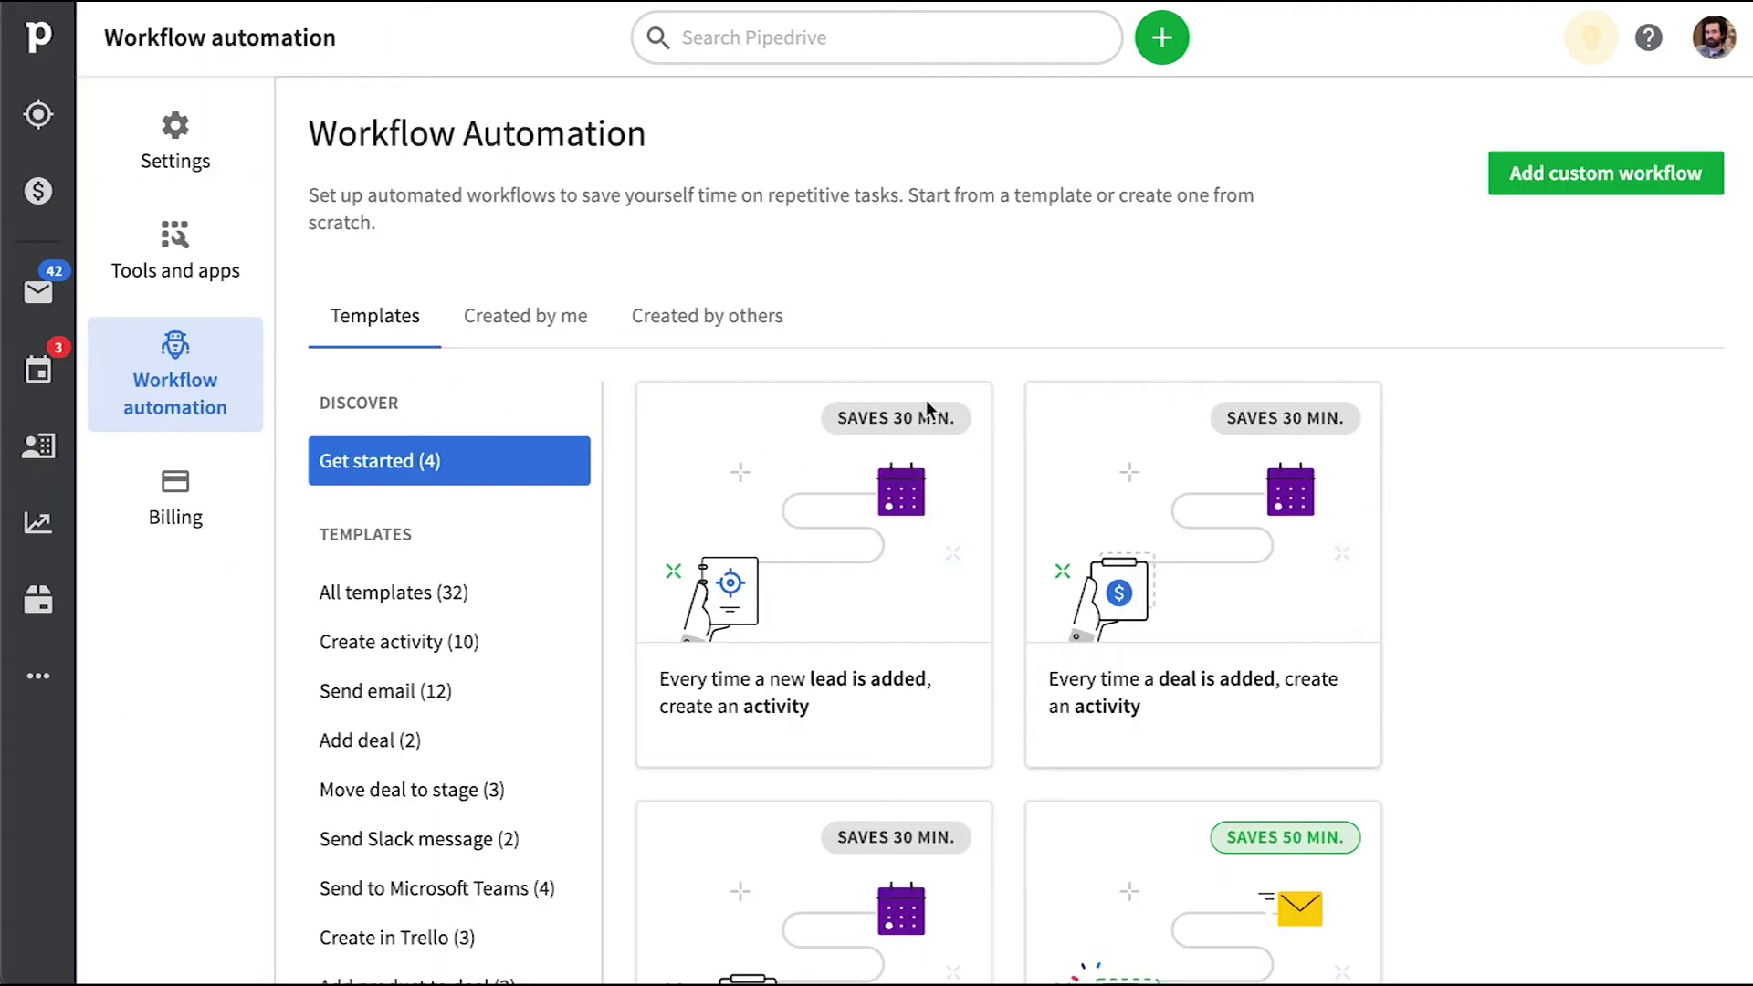
click(1567, 194)
text(Decision Maker)
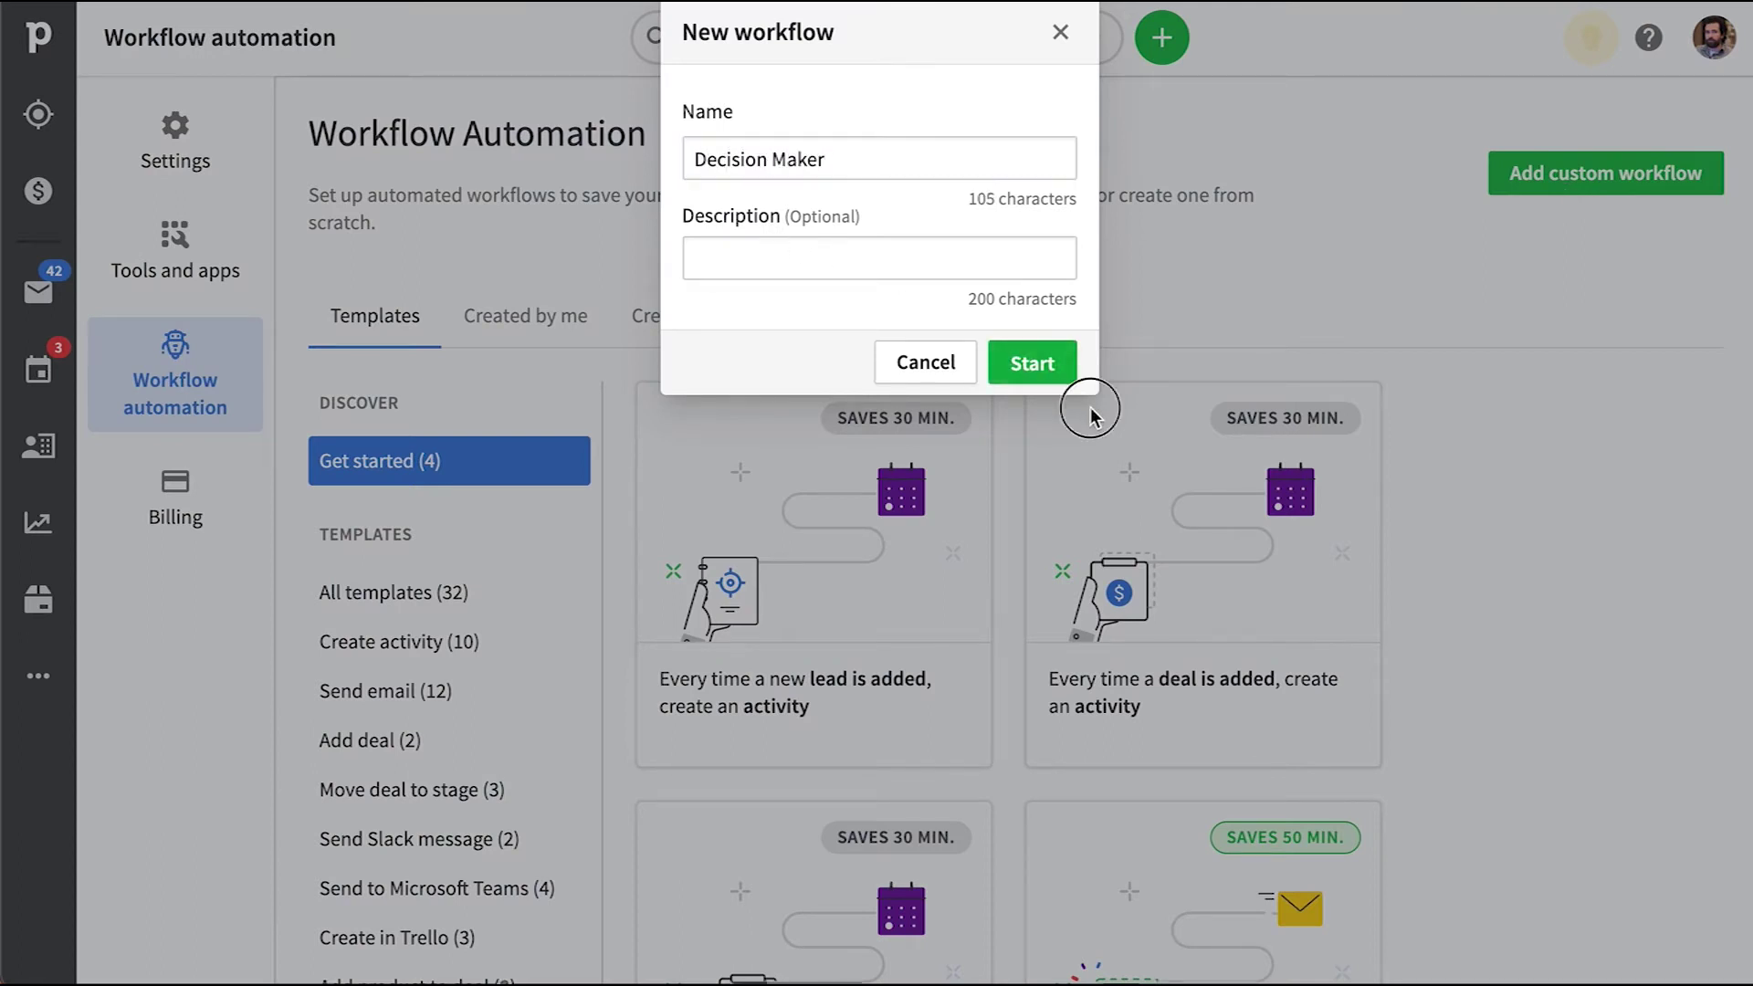
click(1034, 369)
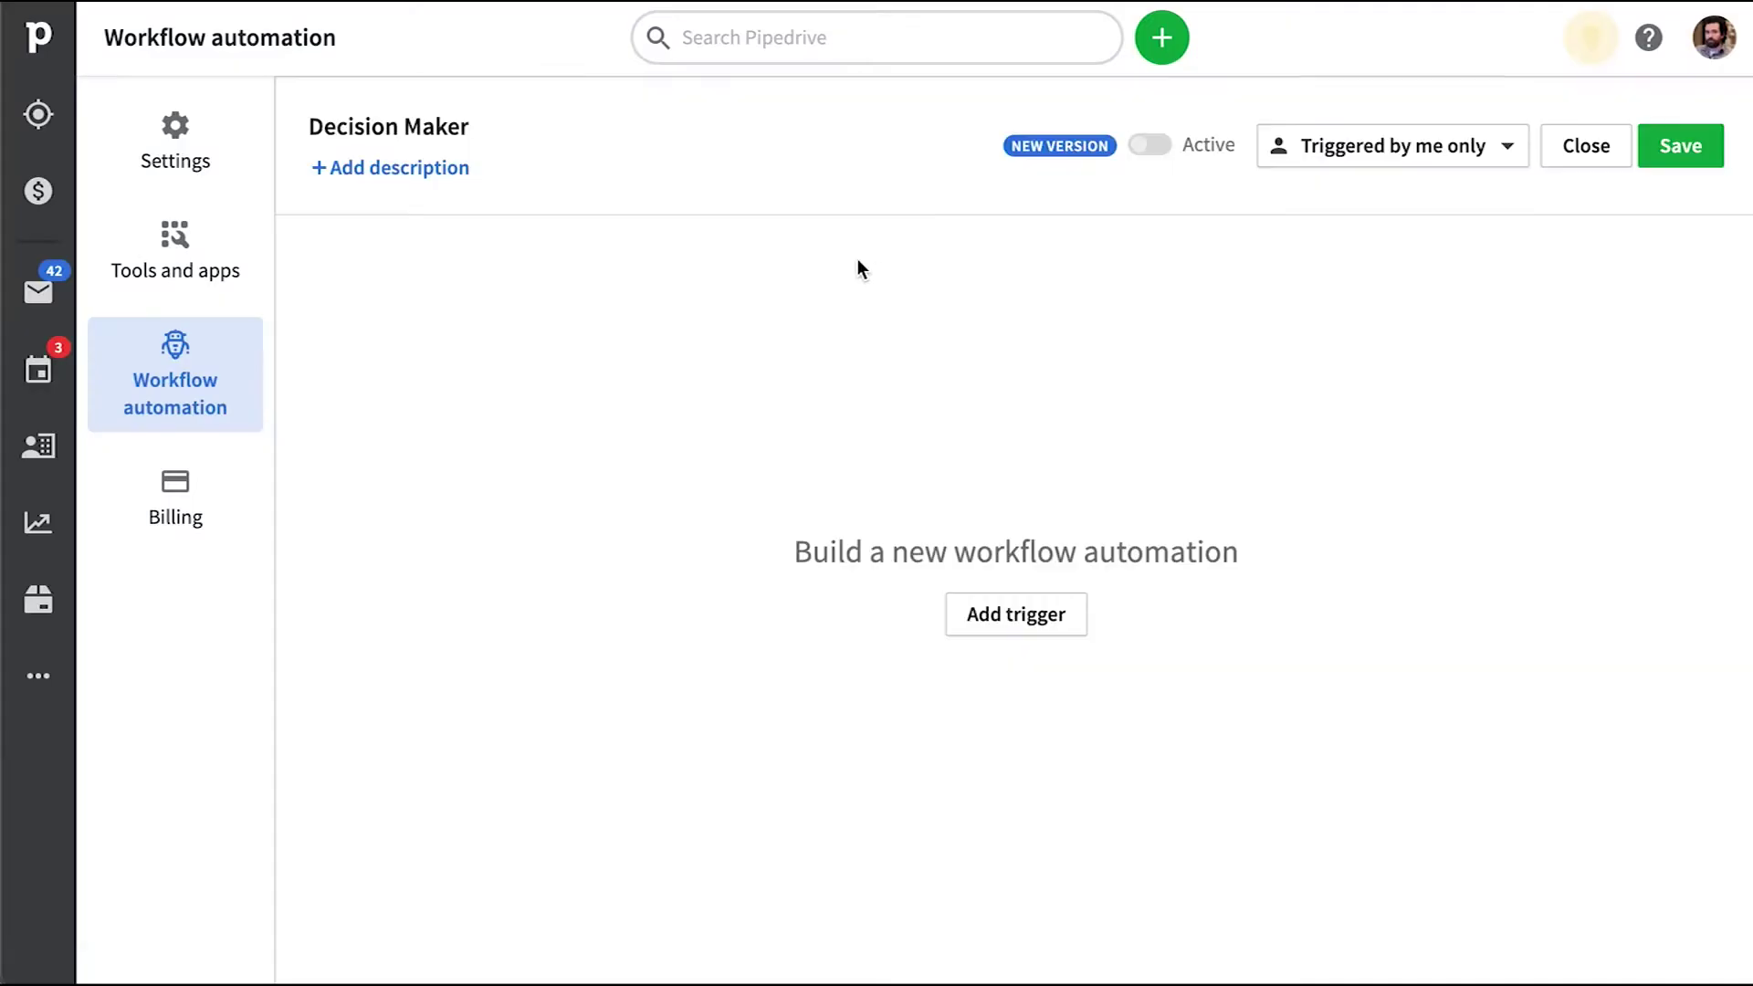
Apply a Person > Person updated trigger to the empty workflow
click(1036, 617)
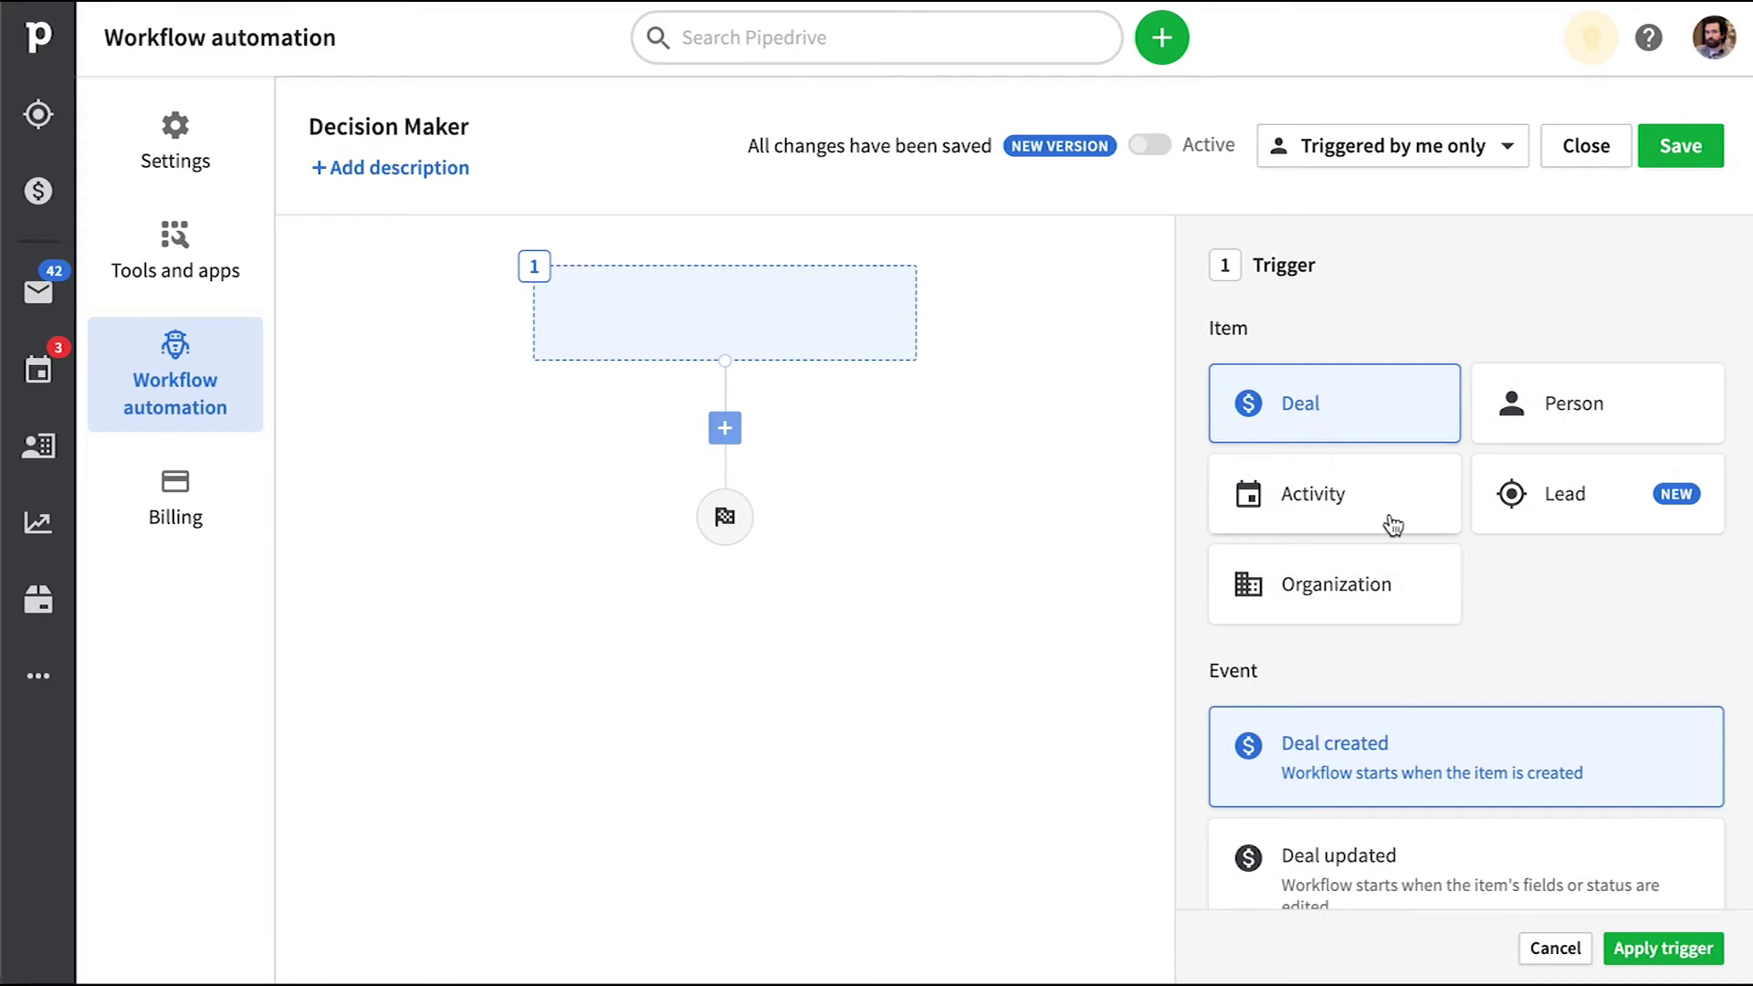
click(1575, 424)
scroll(1638, 621, down, 2)
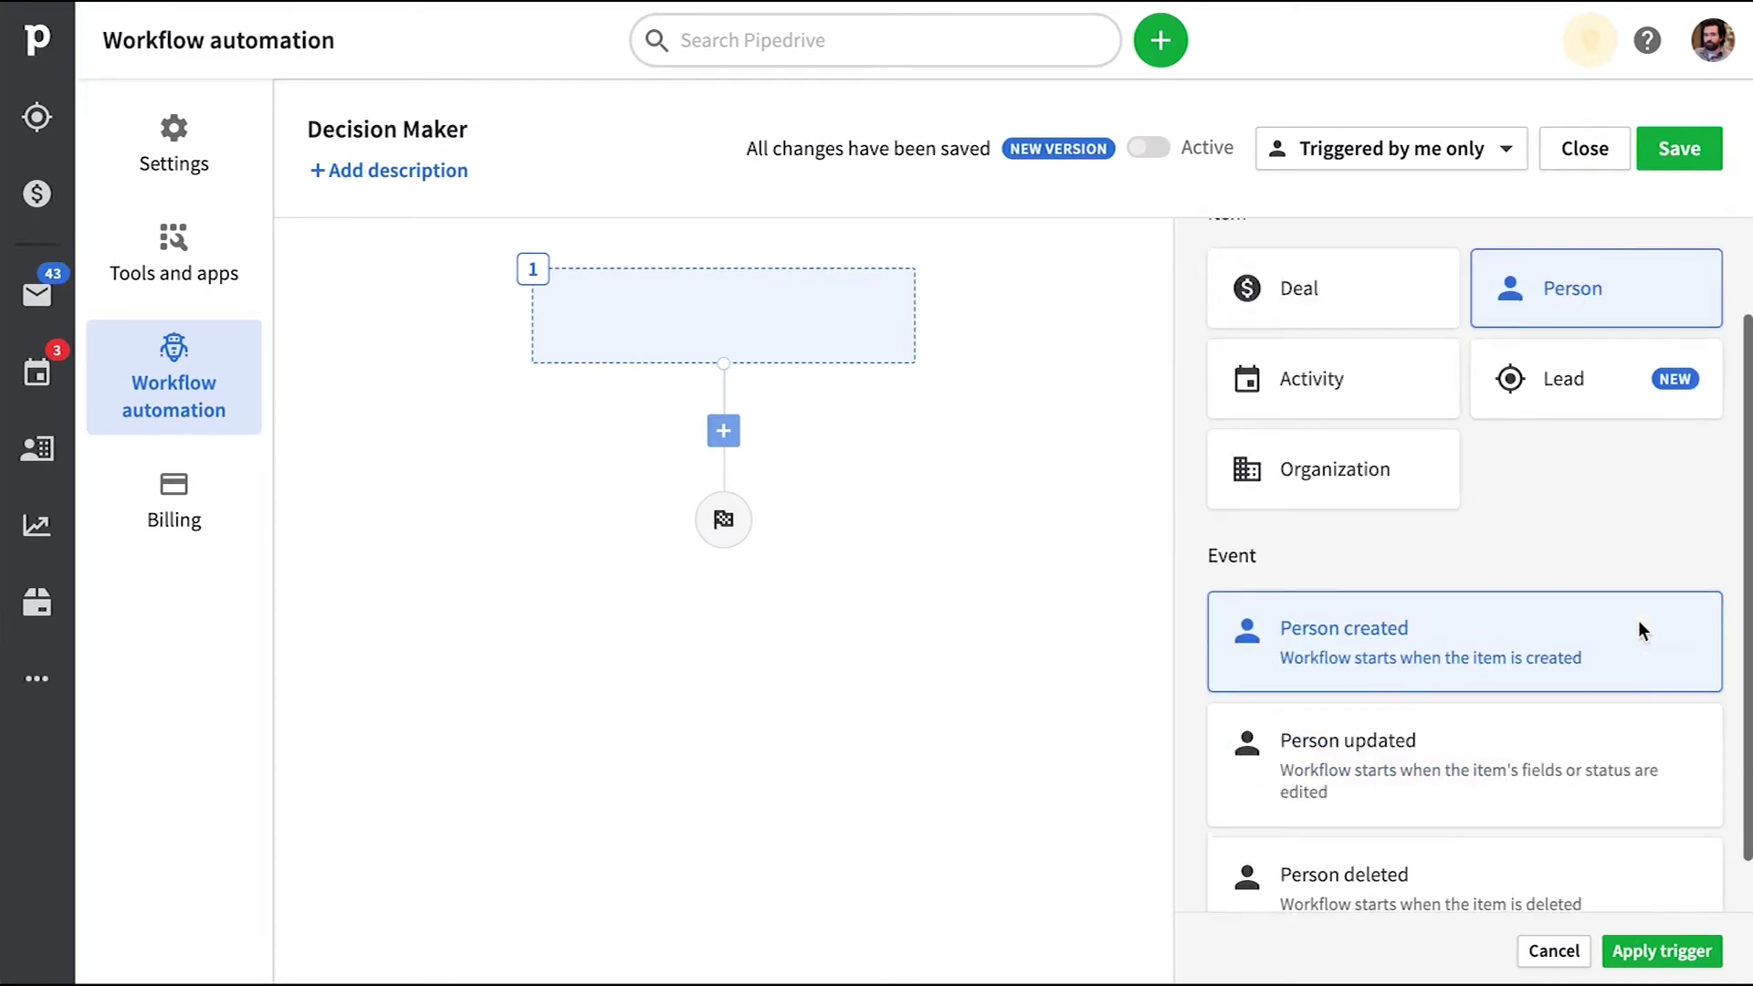
click(1488, 701)
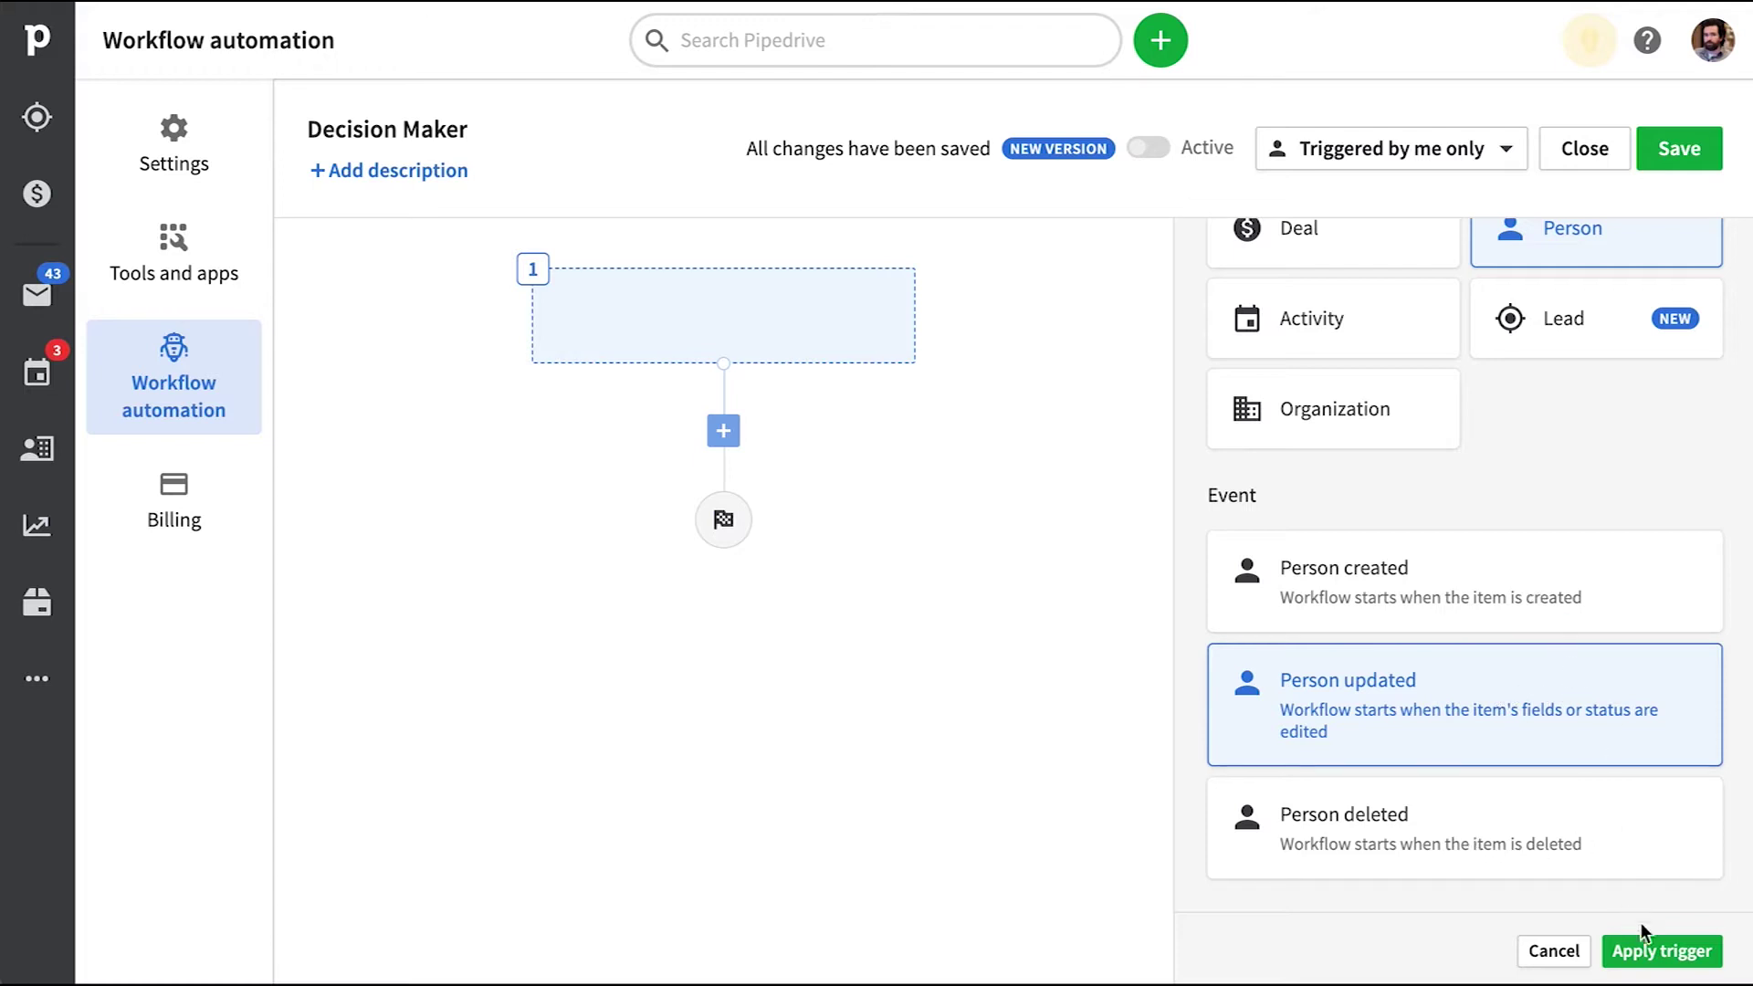
click(1662, 949)
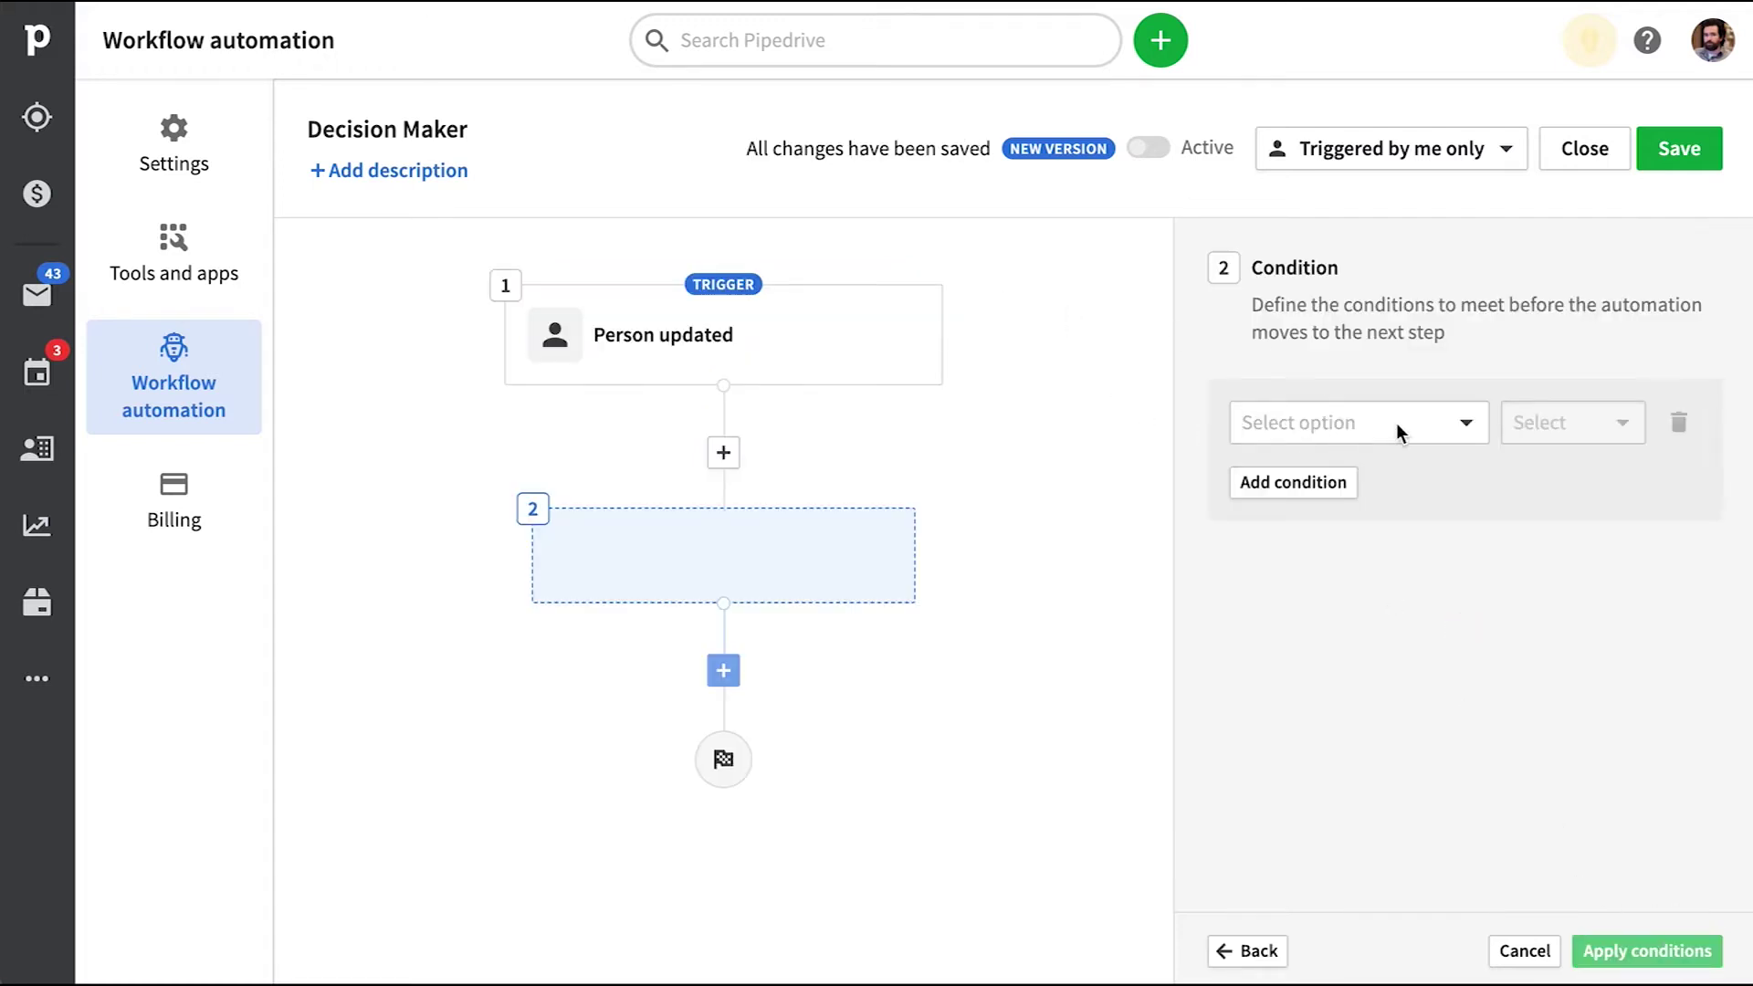
Configure the condition as Decision Maker? 'has changed to' Yes
click(1400, 427)
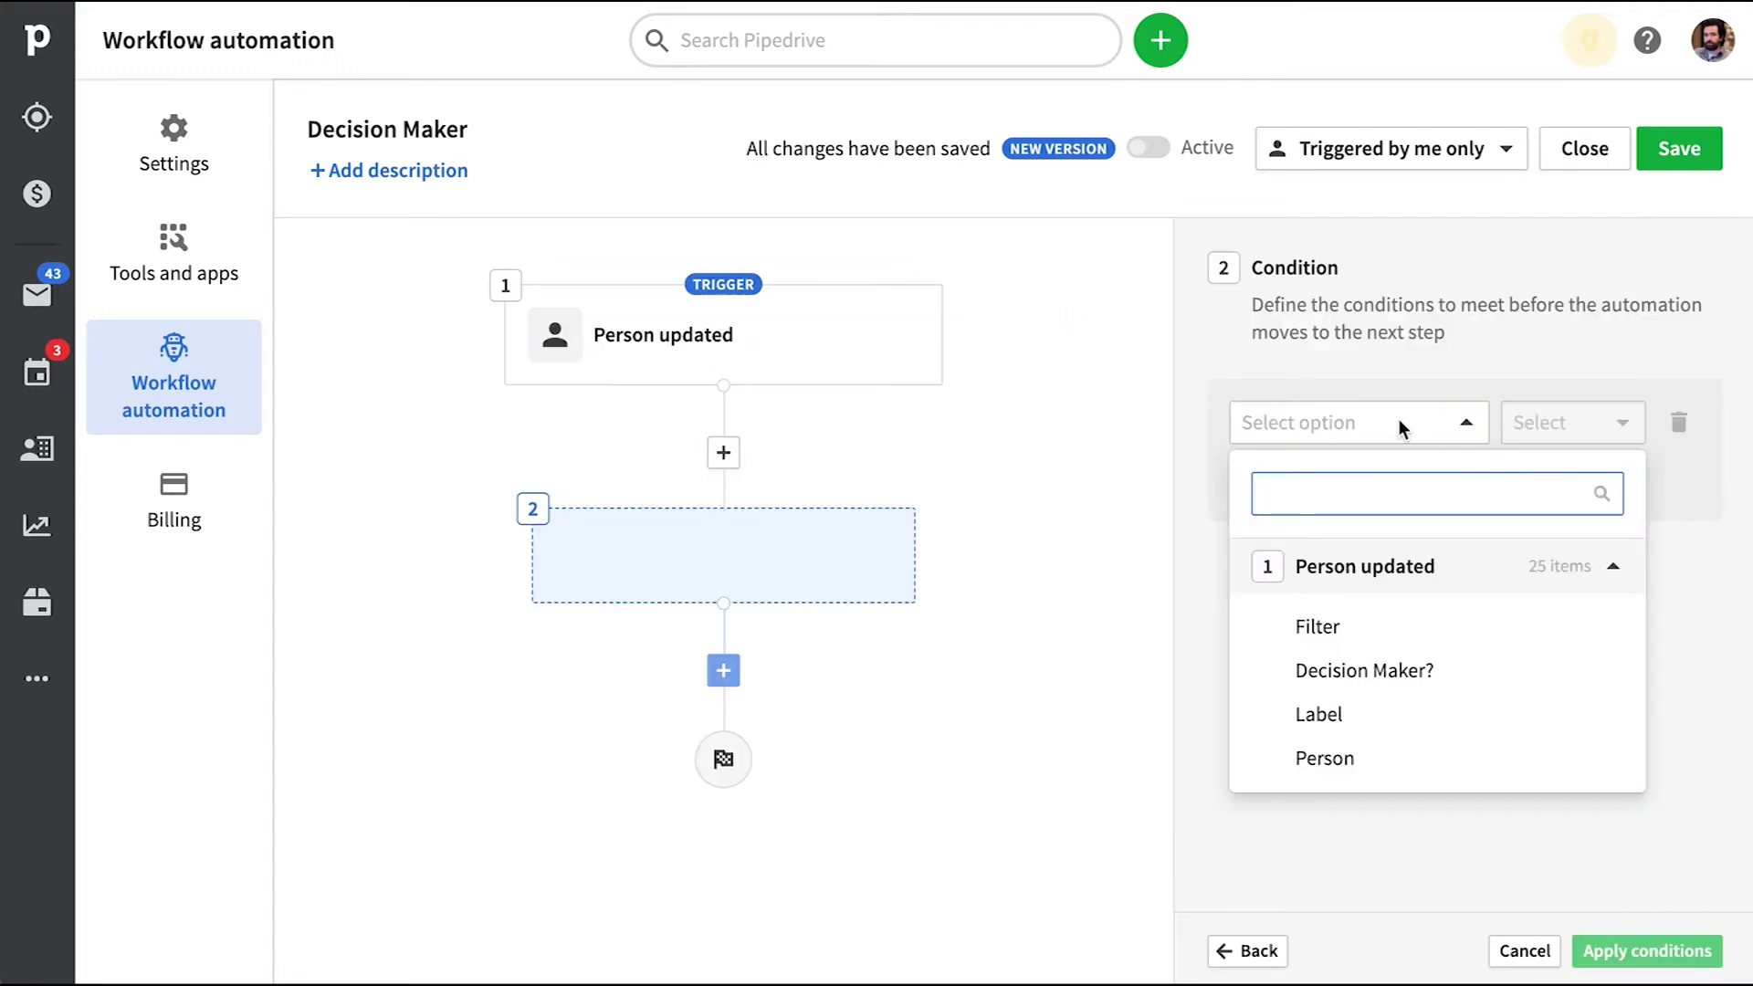
click(1456, 670)
click(1567, 426)
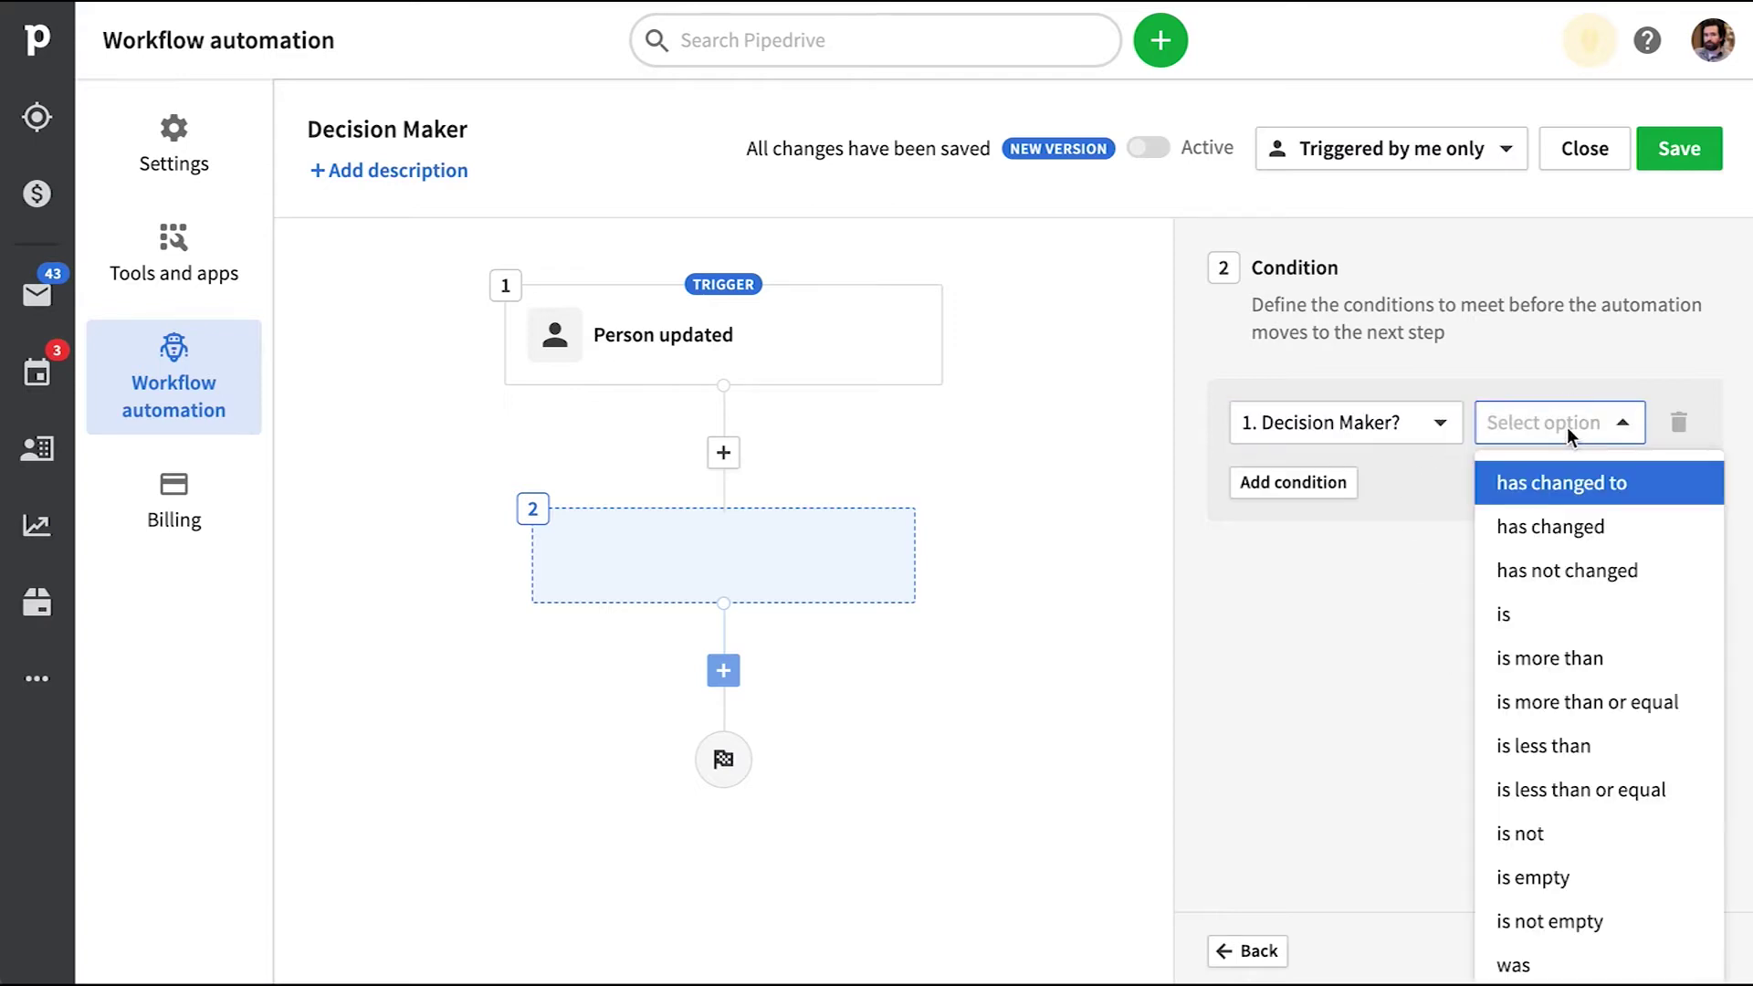
click(1605, 483)
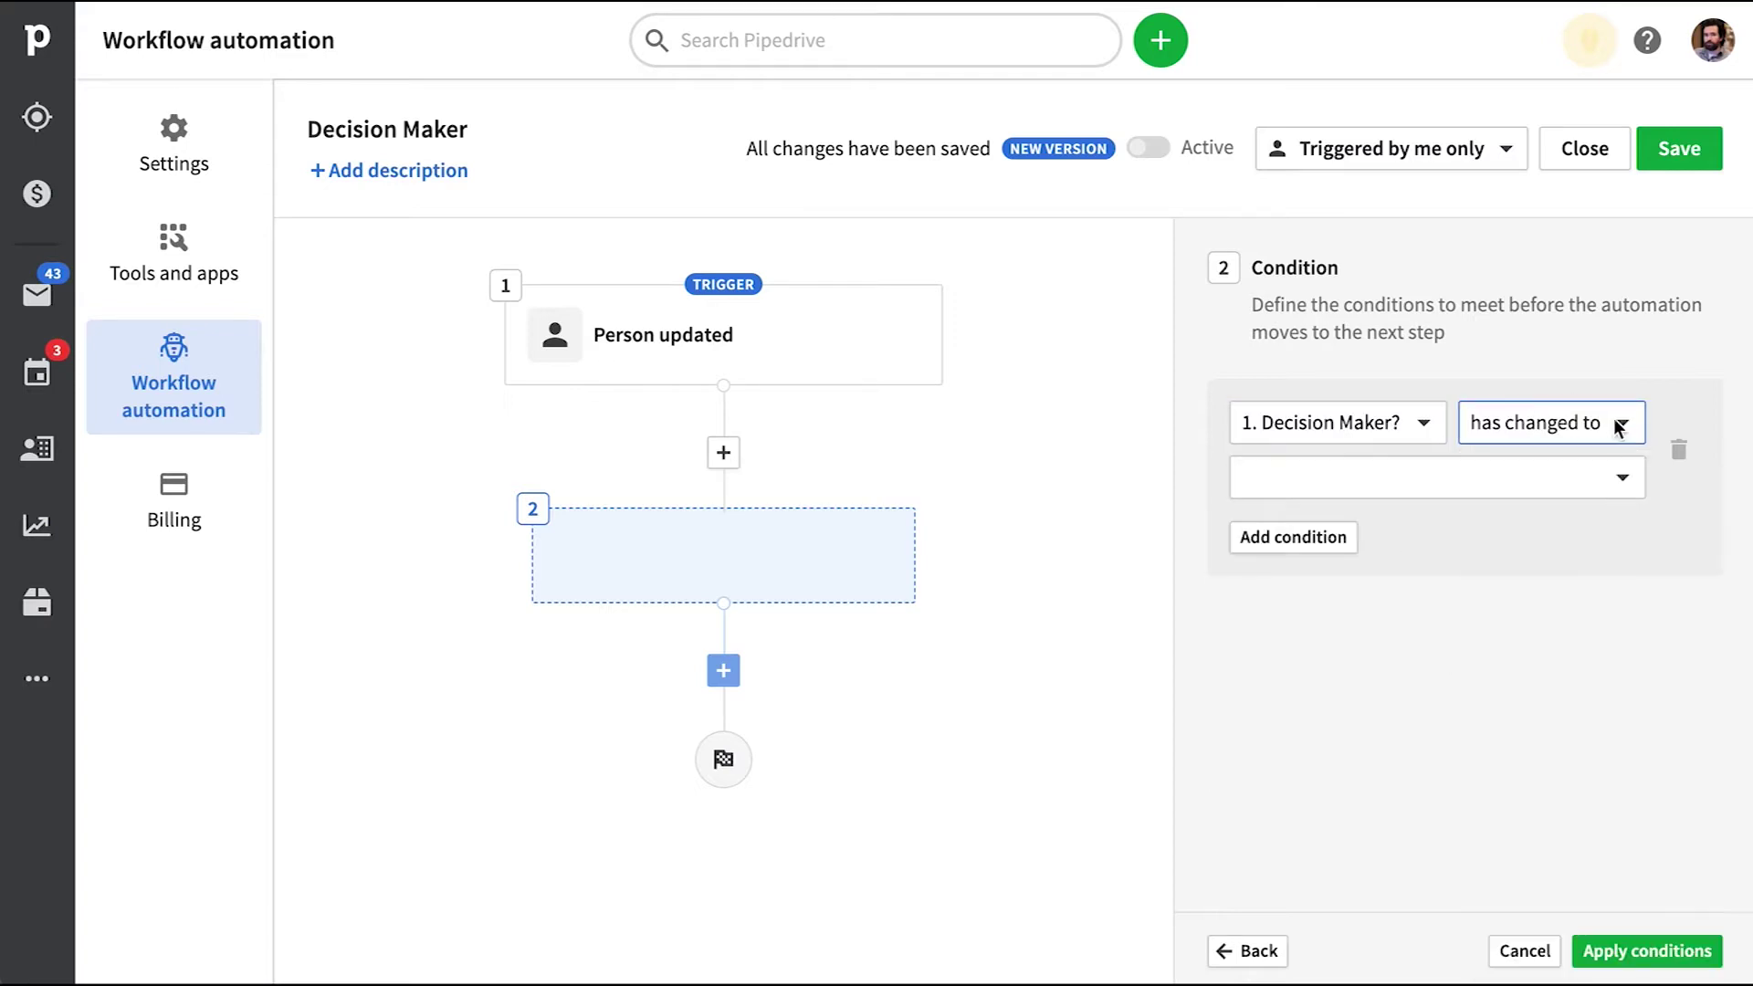
click(1612, 493)
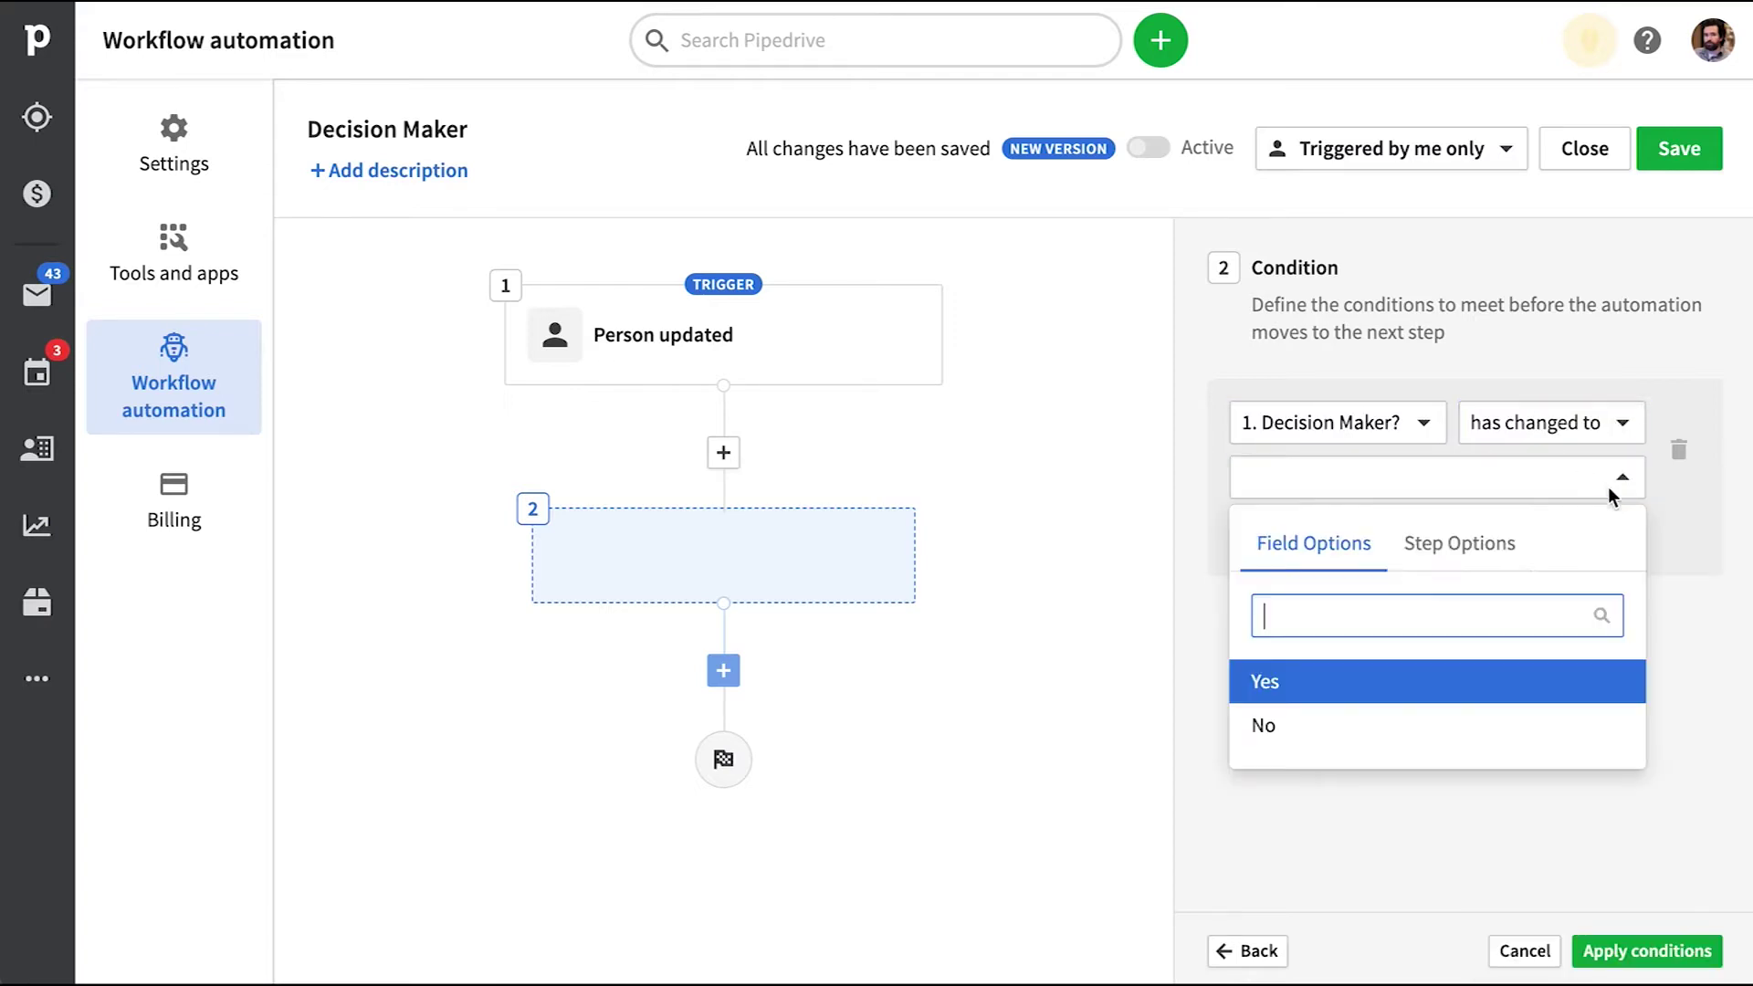
click(1360, 680)
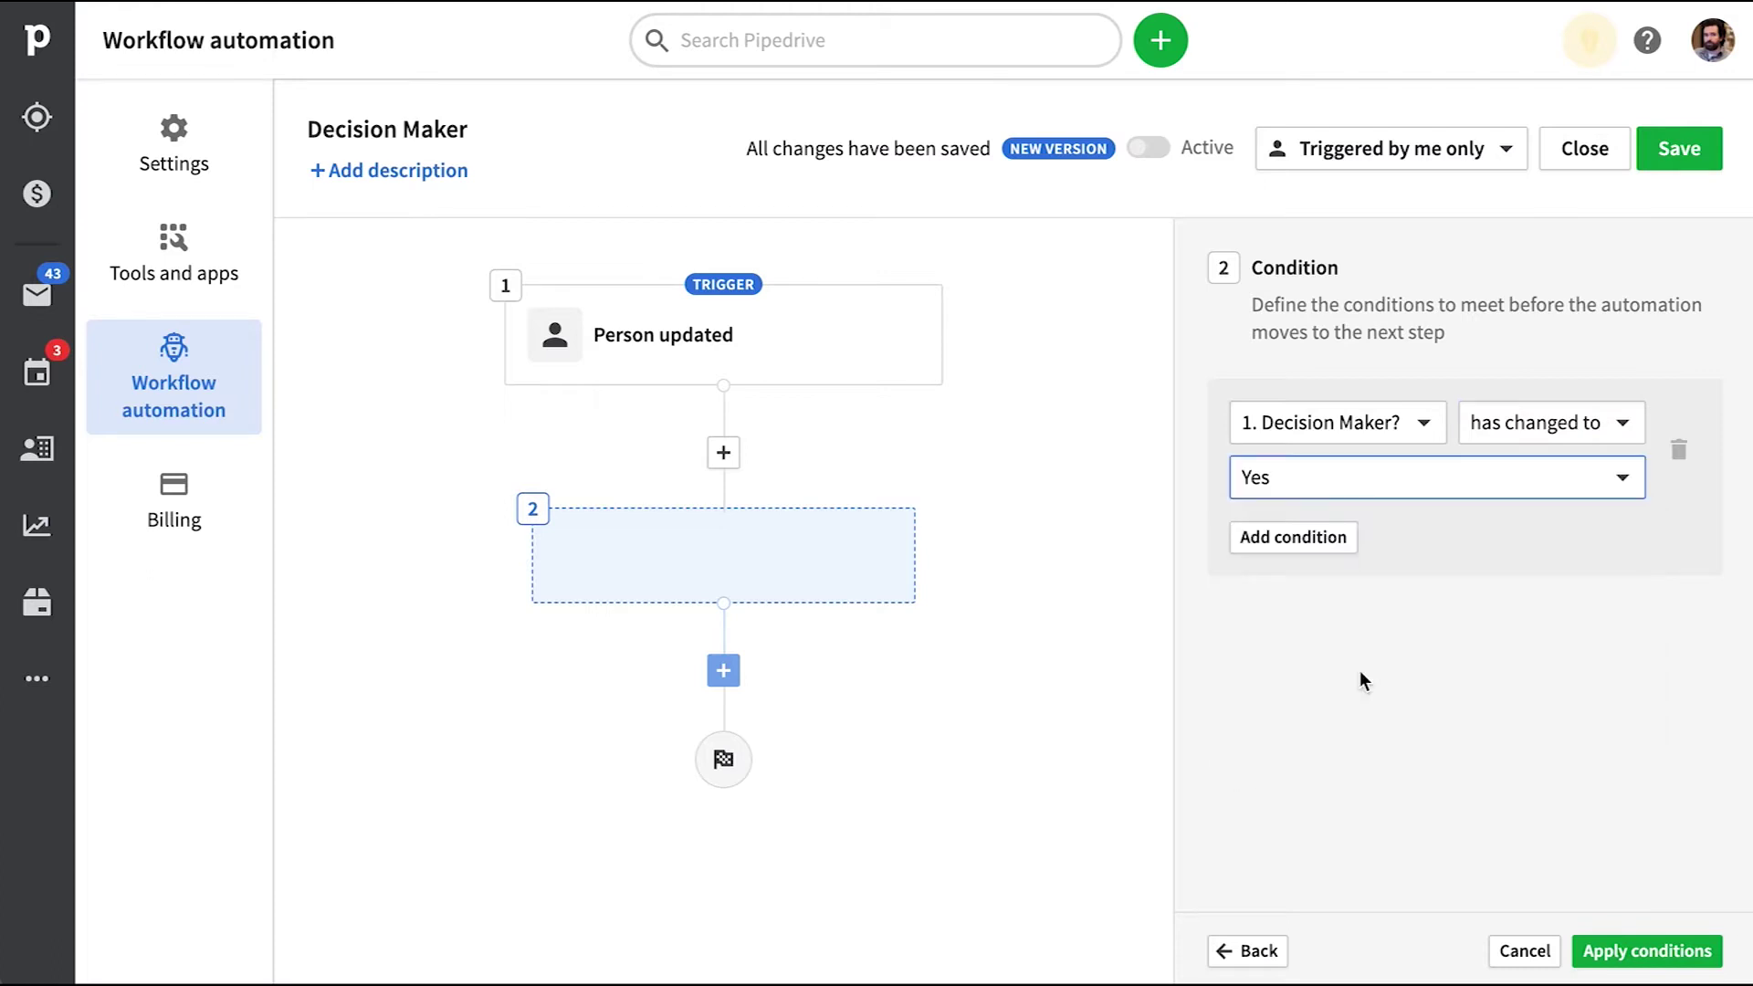
click(1619, 431)
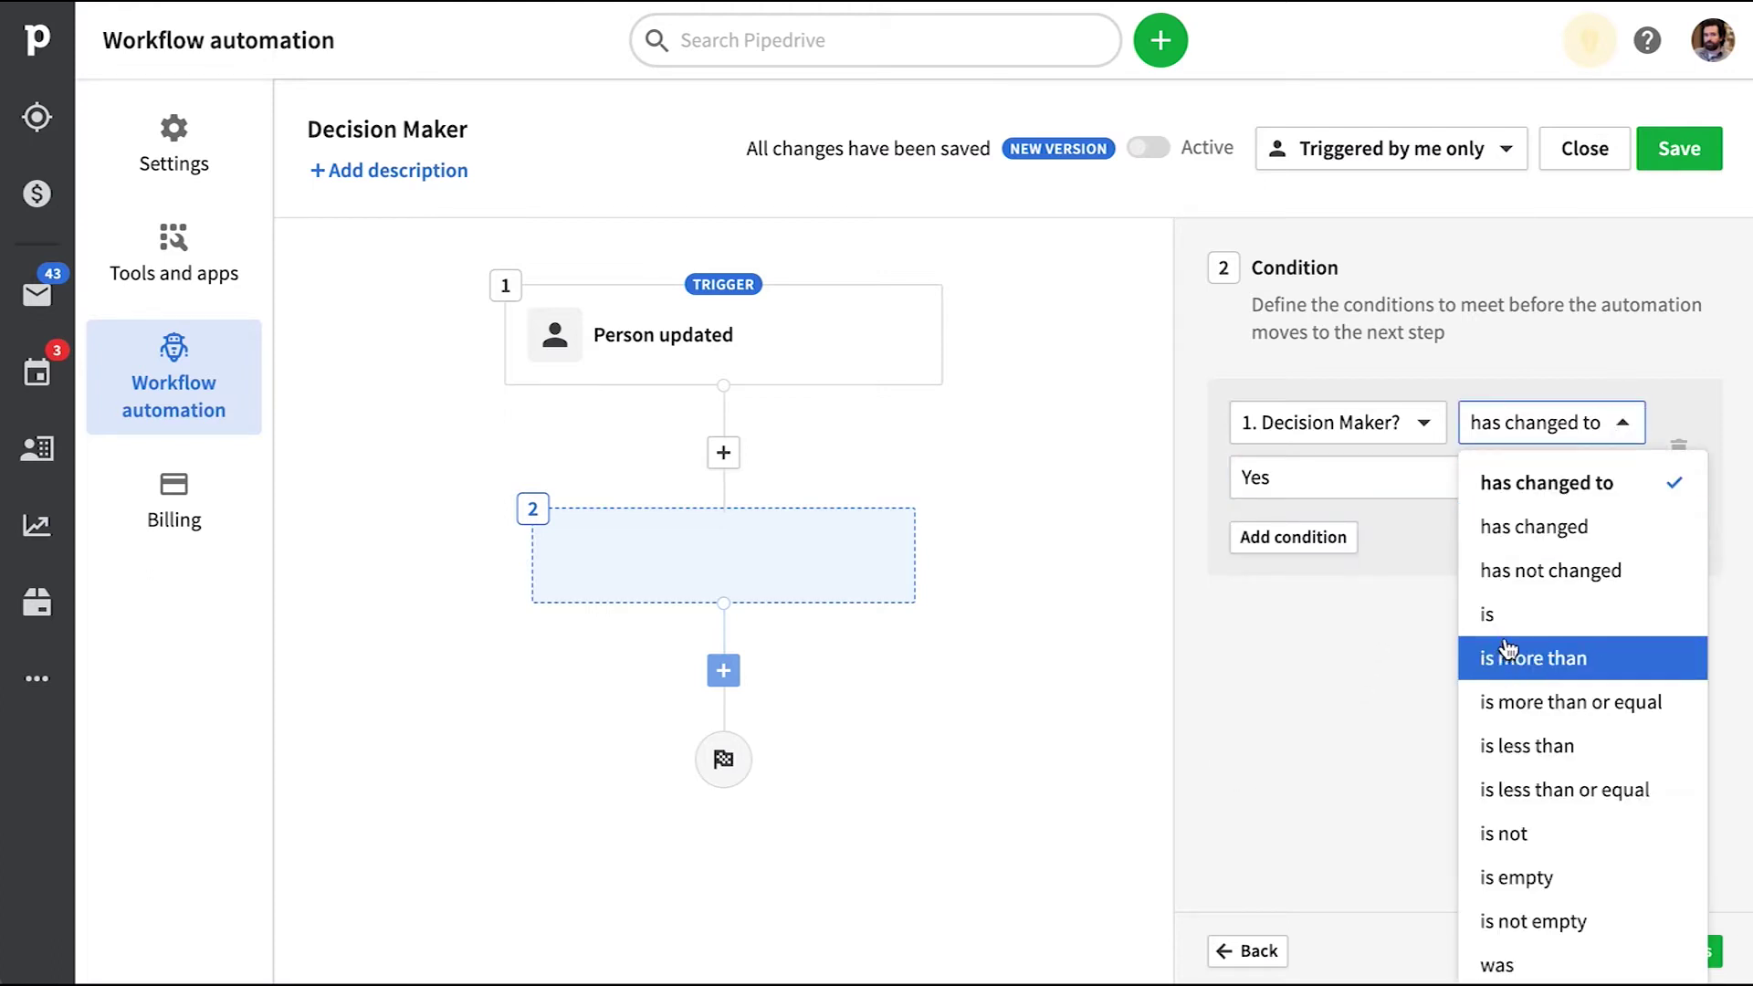
click(1377, 537)
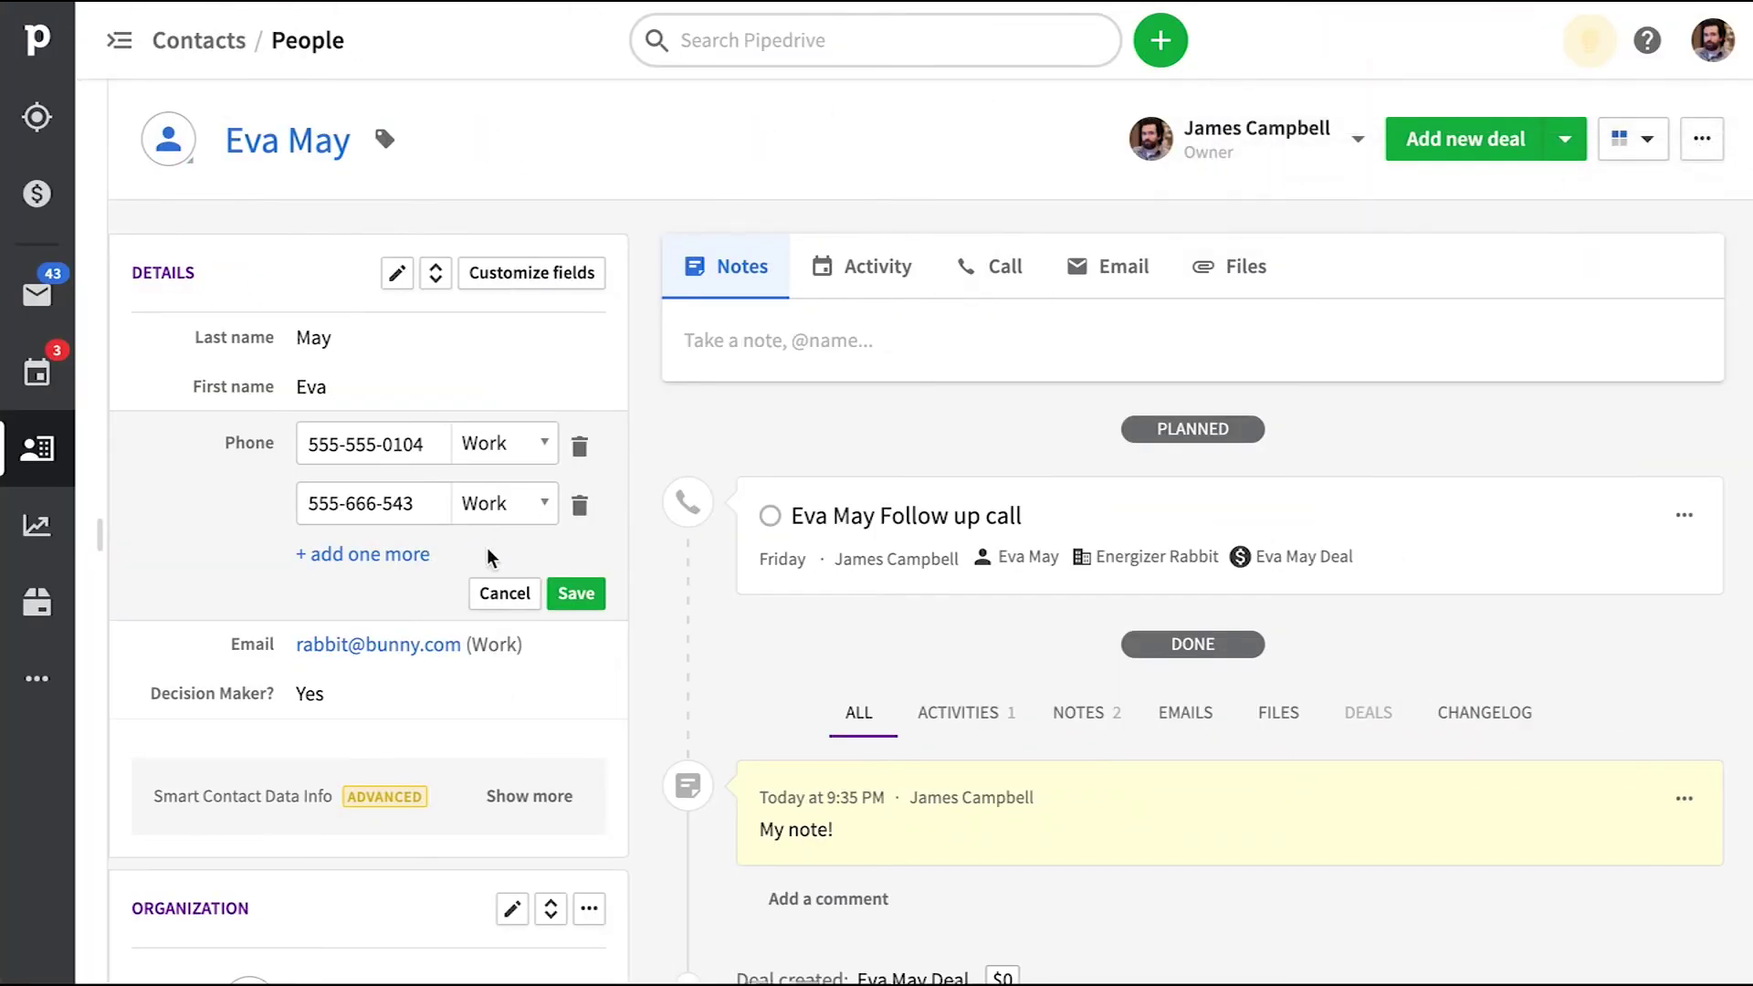
Correct the contact's second work phone number and save both phone numbers
click(575, 593)
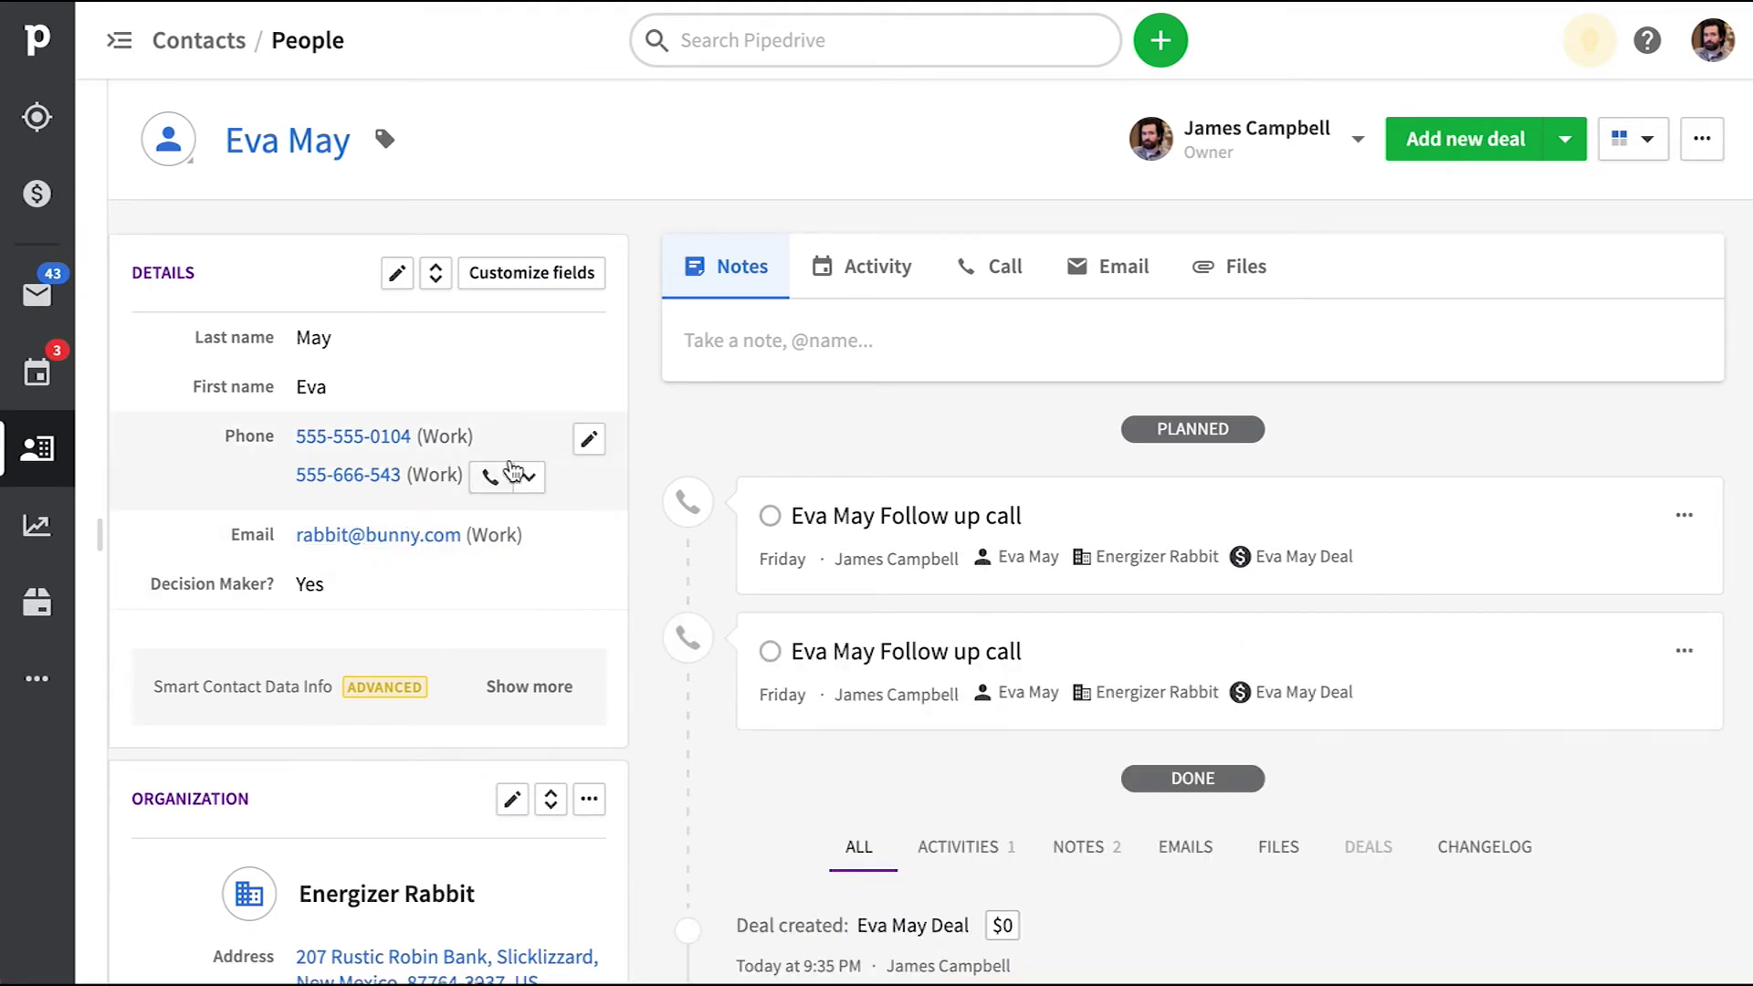
click(585, 445)
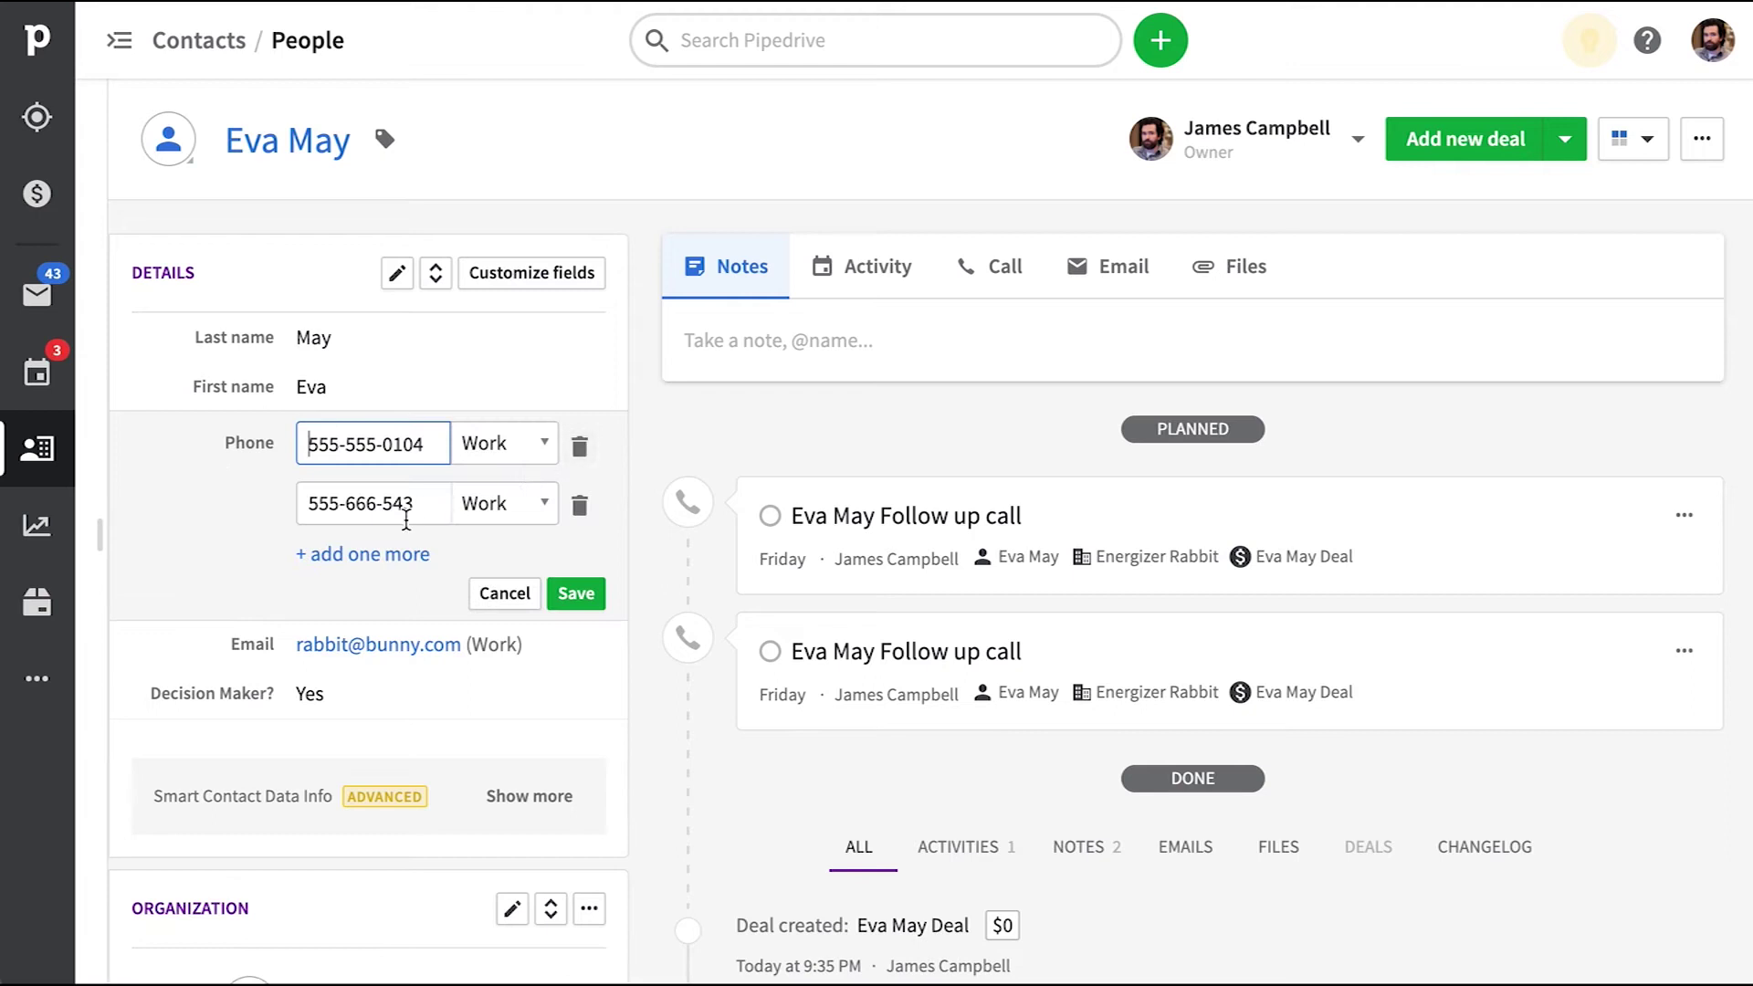
click(425, 503)
click(576, 594)
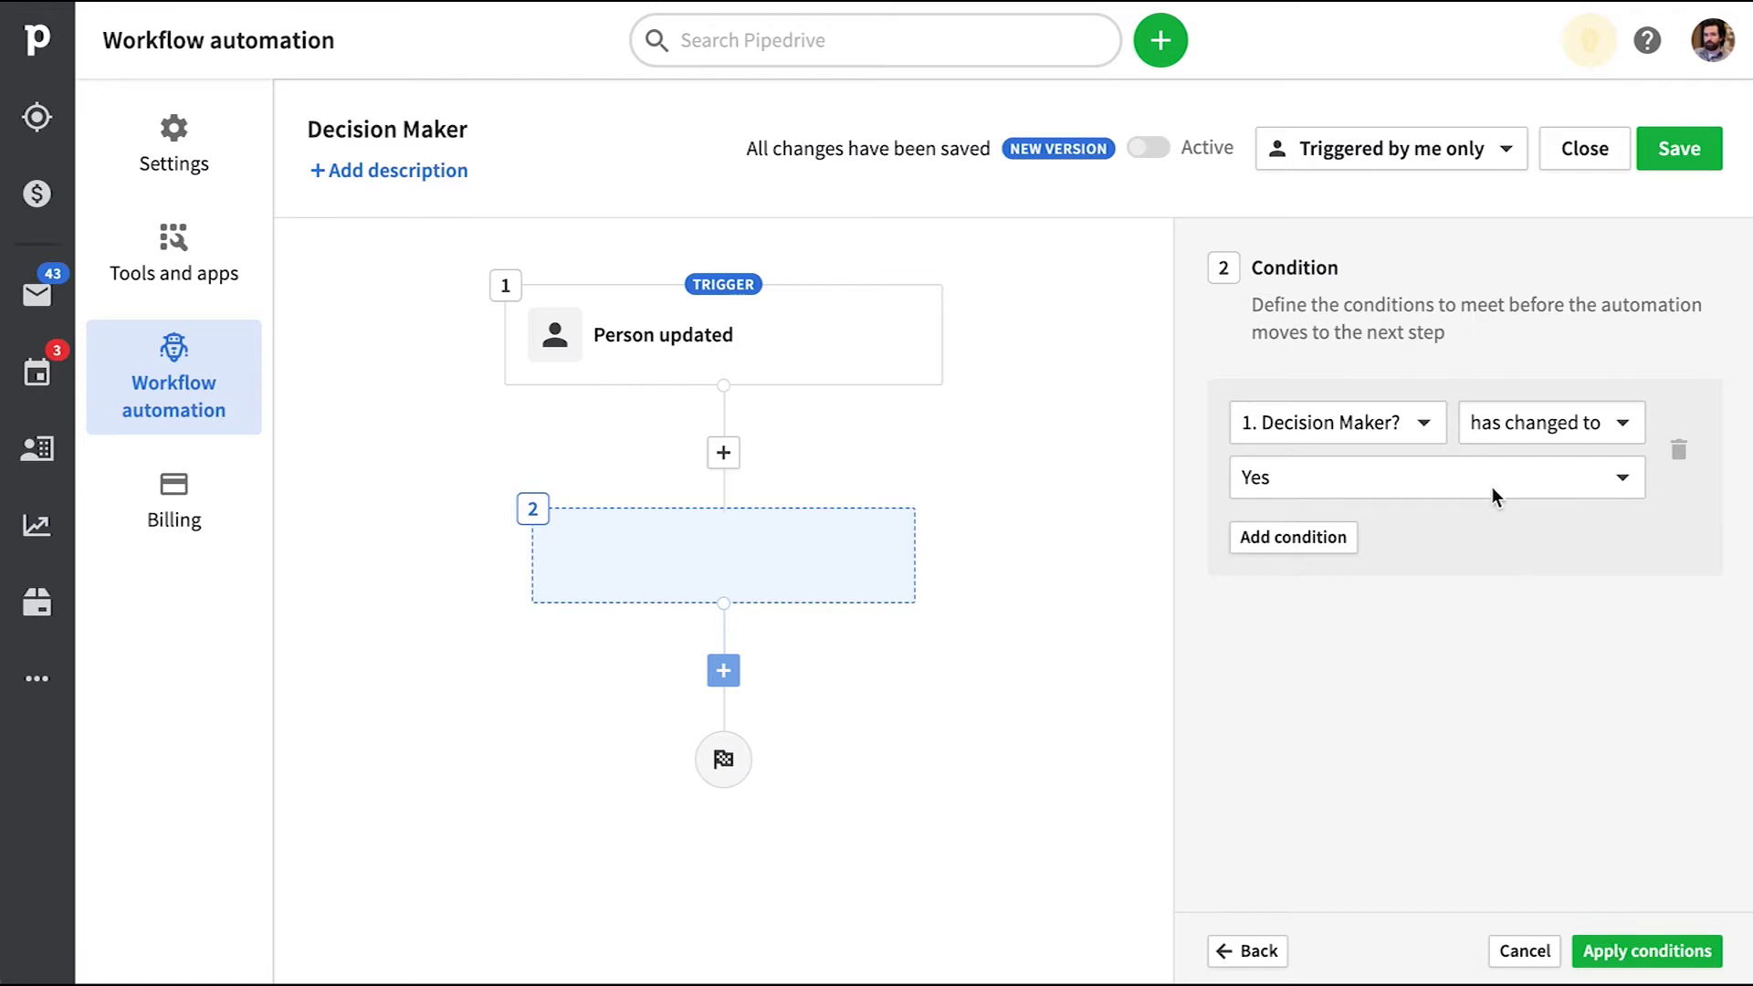
Apply the Decision Maker? condition and add a Deal > Create deal action as step 3
click(1658, 950)
mouse_move(1154, 615)
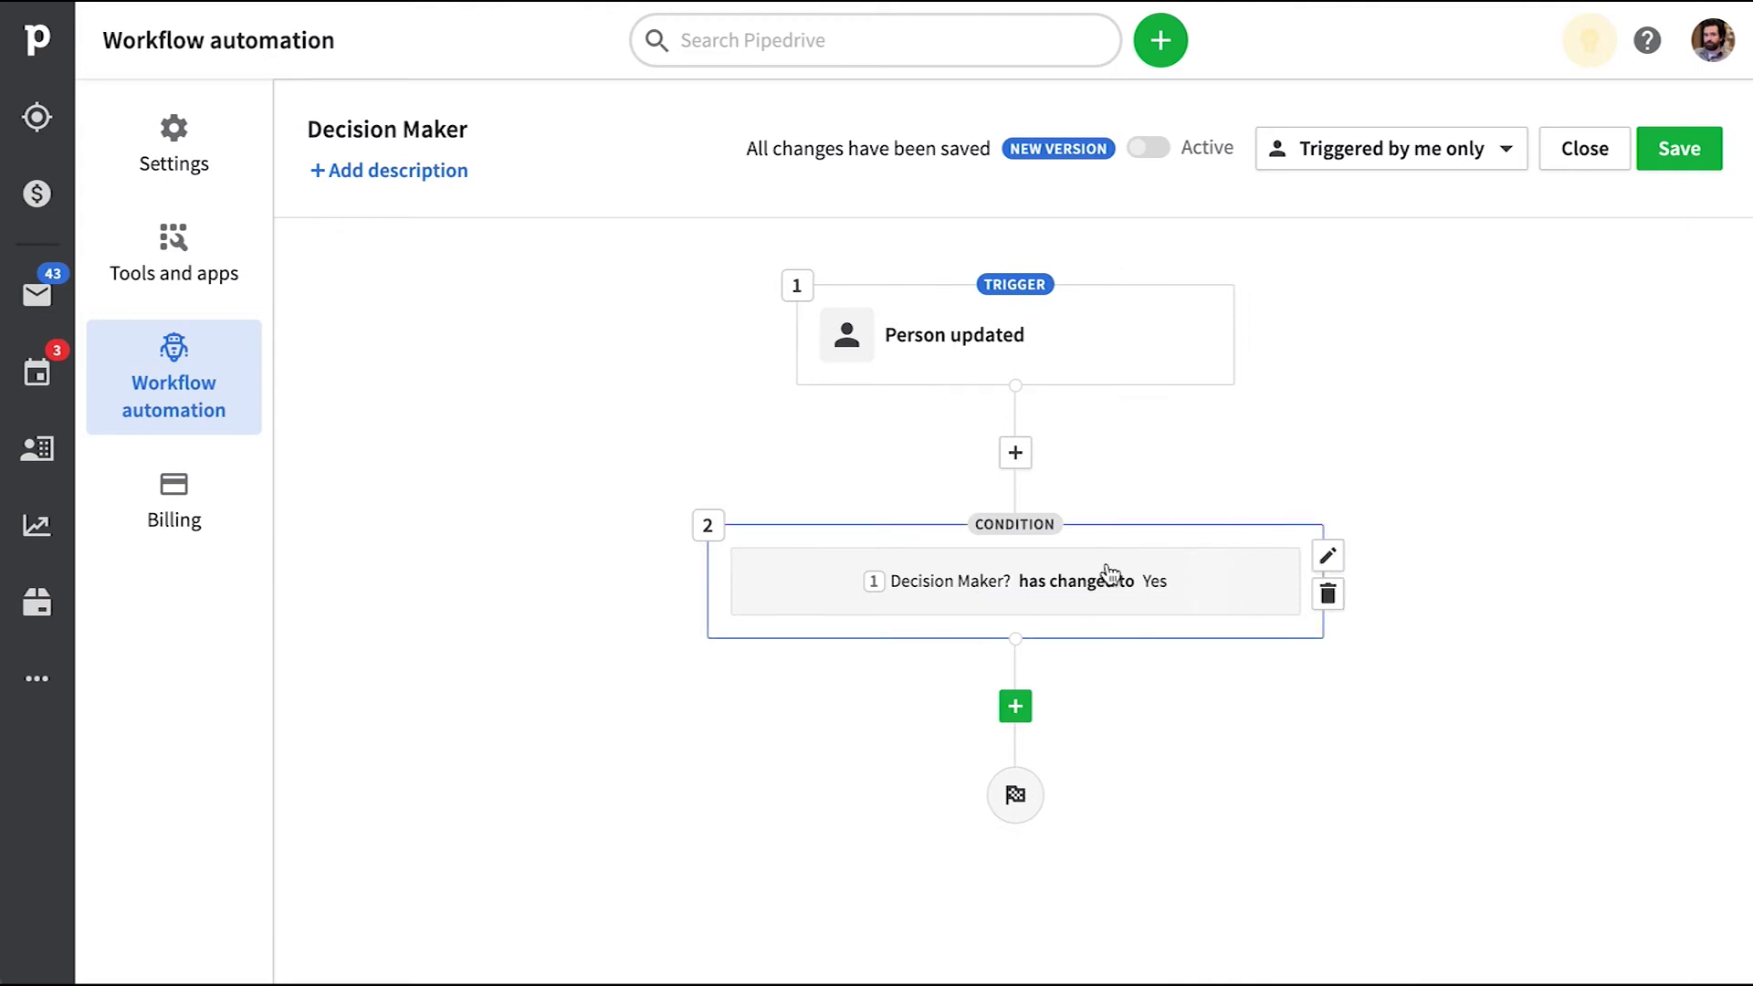
click(1023, 706)
click(1457, 554)
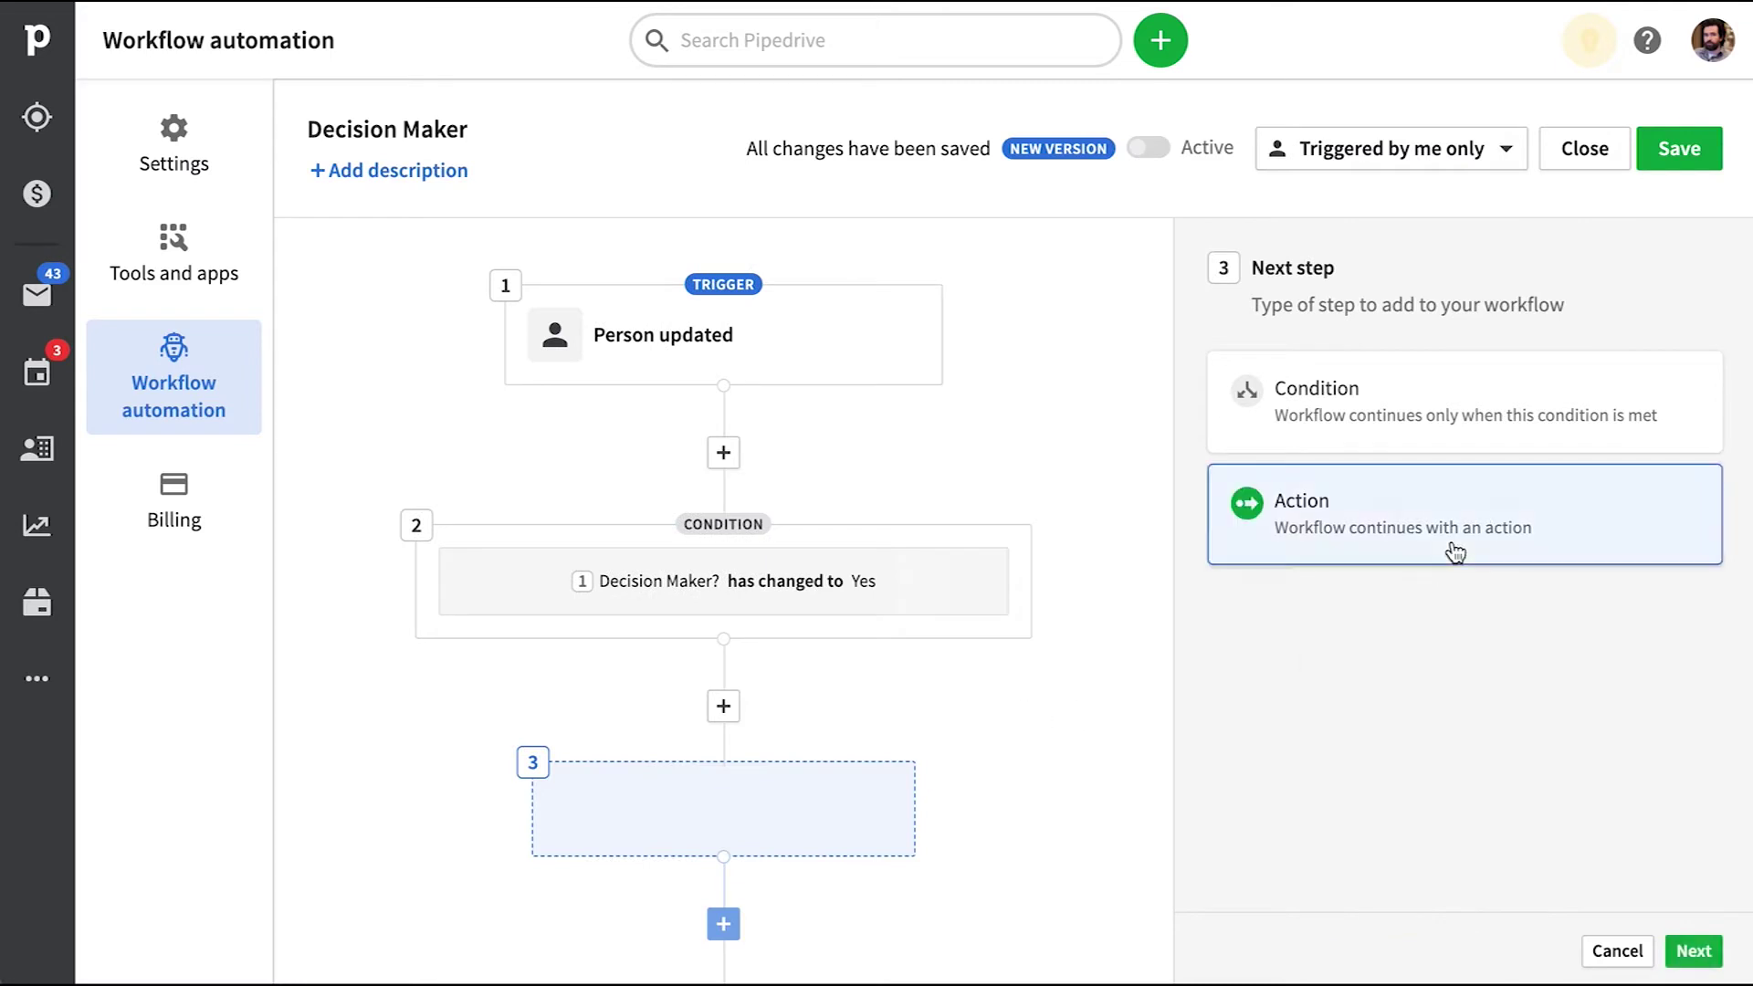
click(1704, 951)
click(1522, 402)
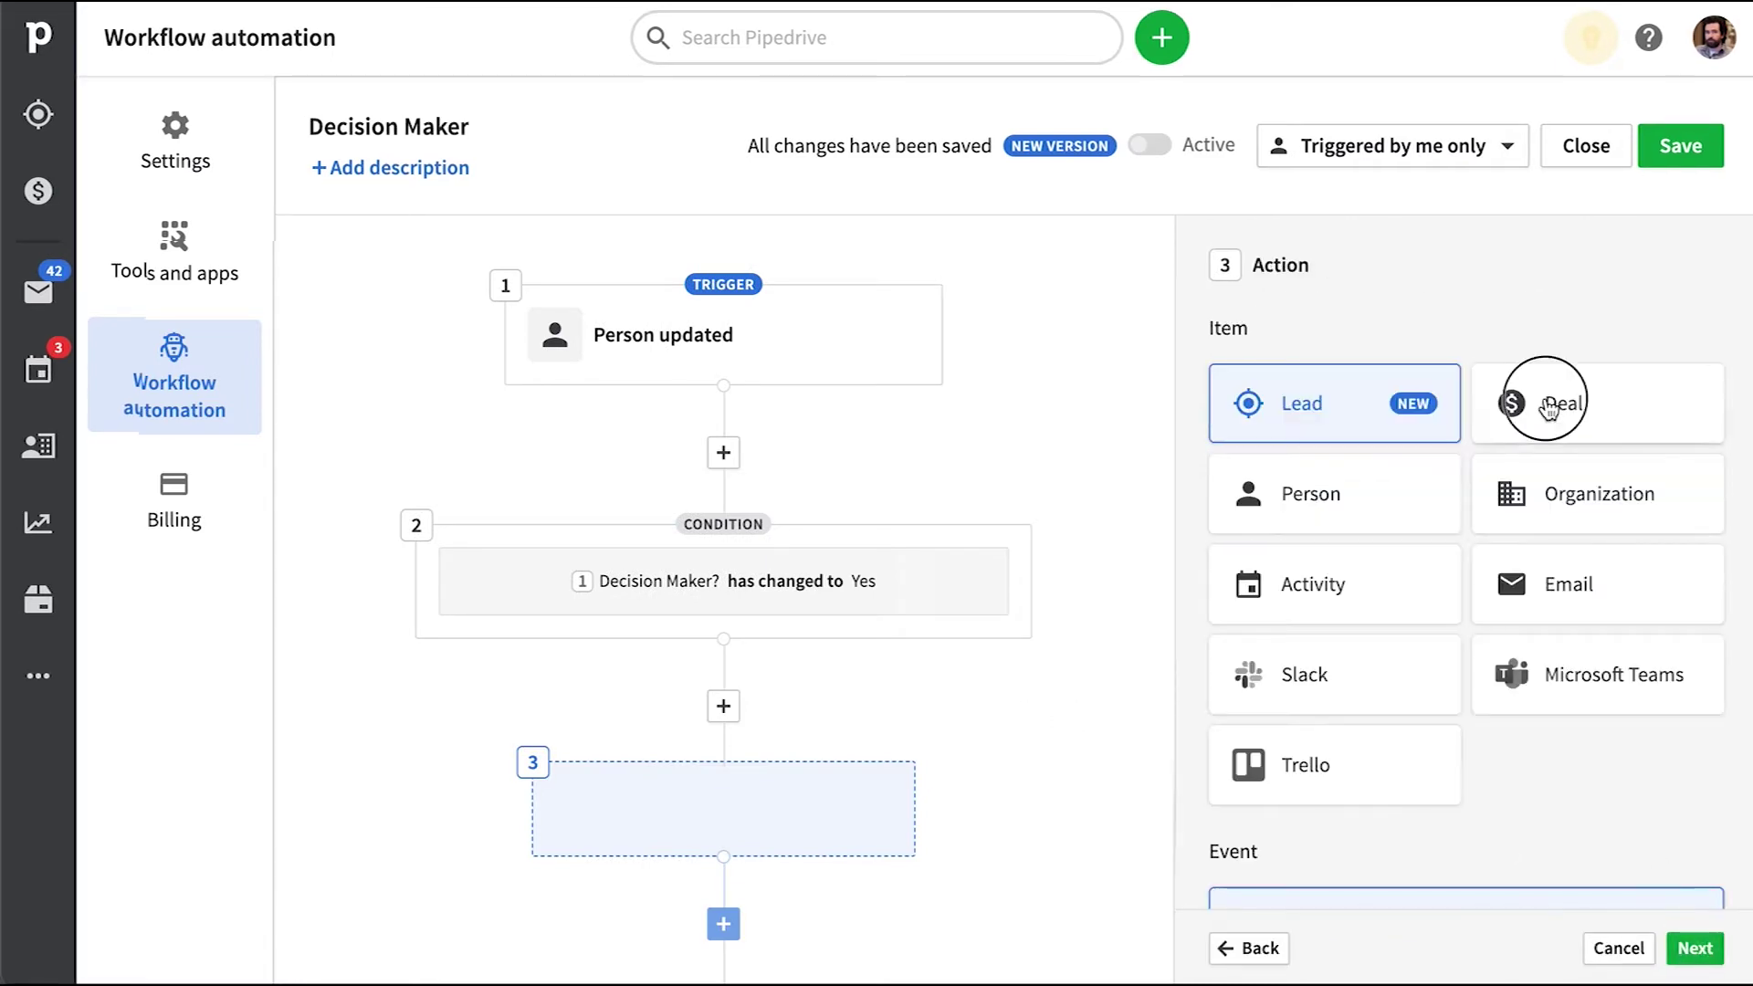
scroll(1522, 712, down, 5)
click(1308, 509)
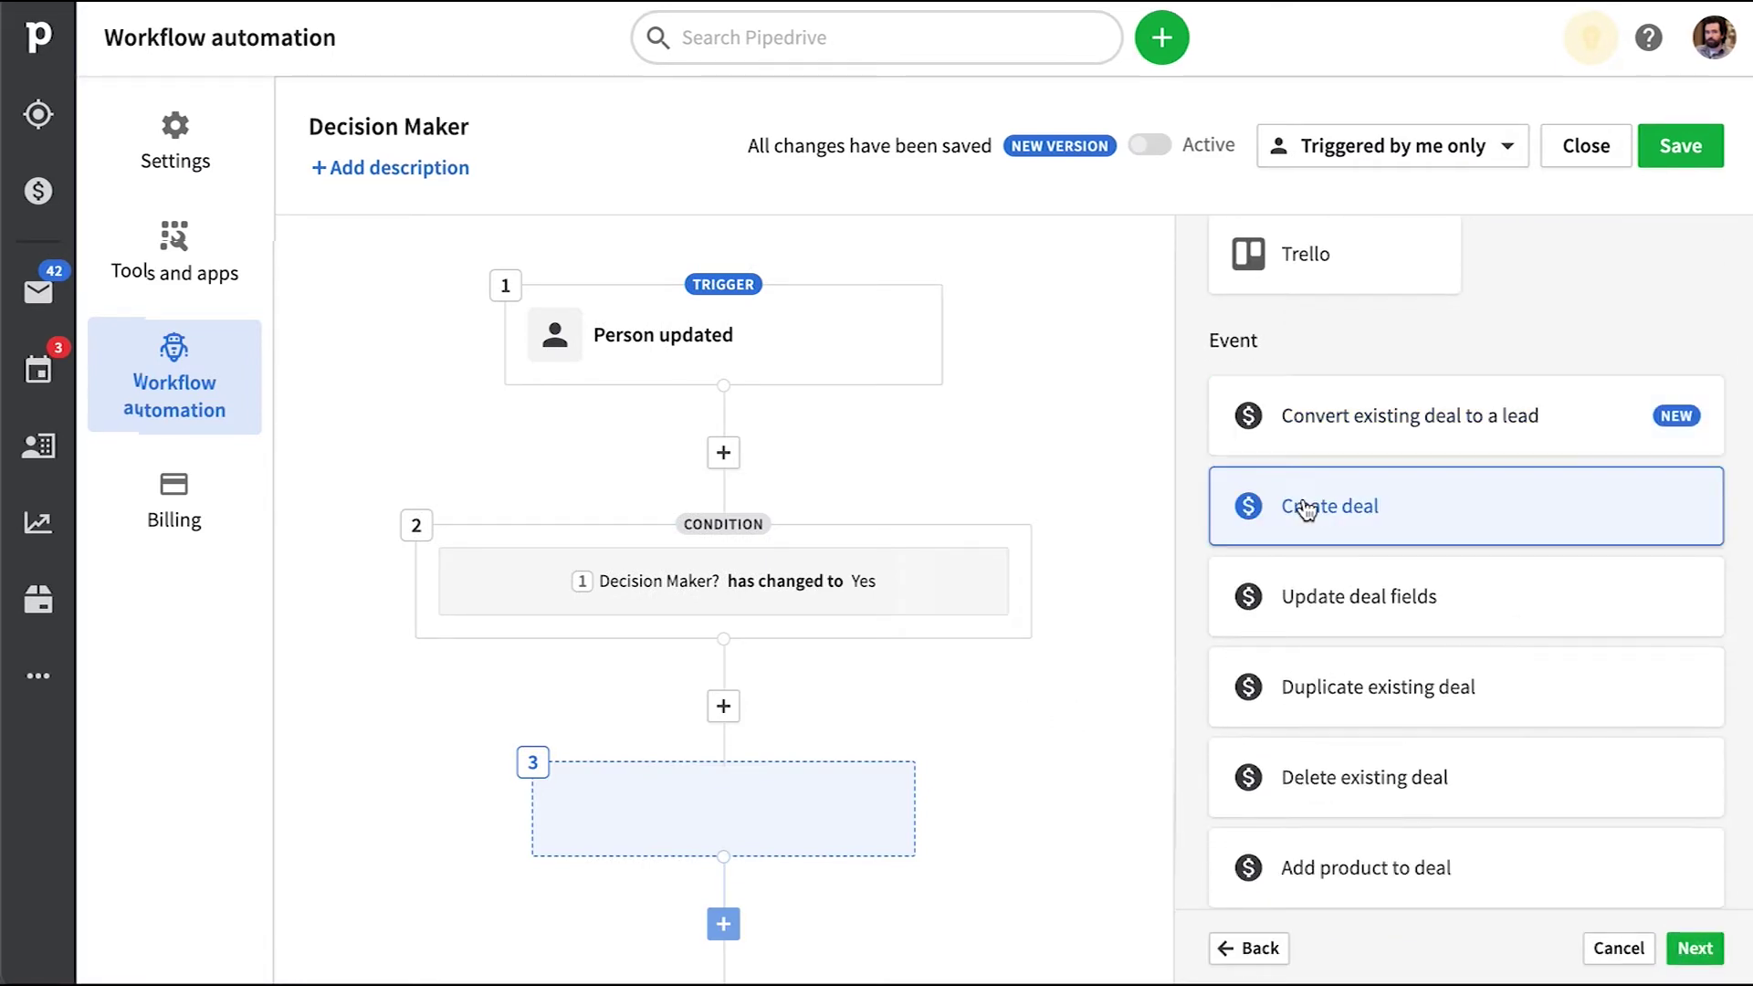
click(1699, 950)
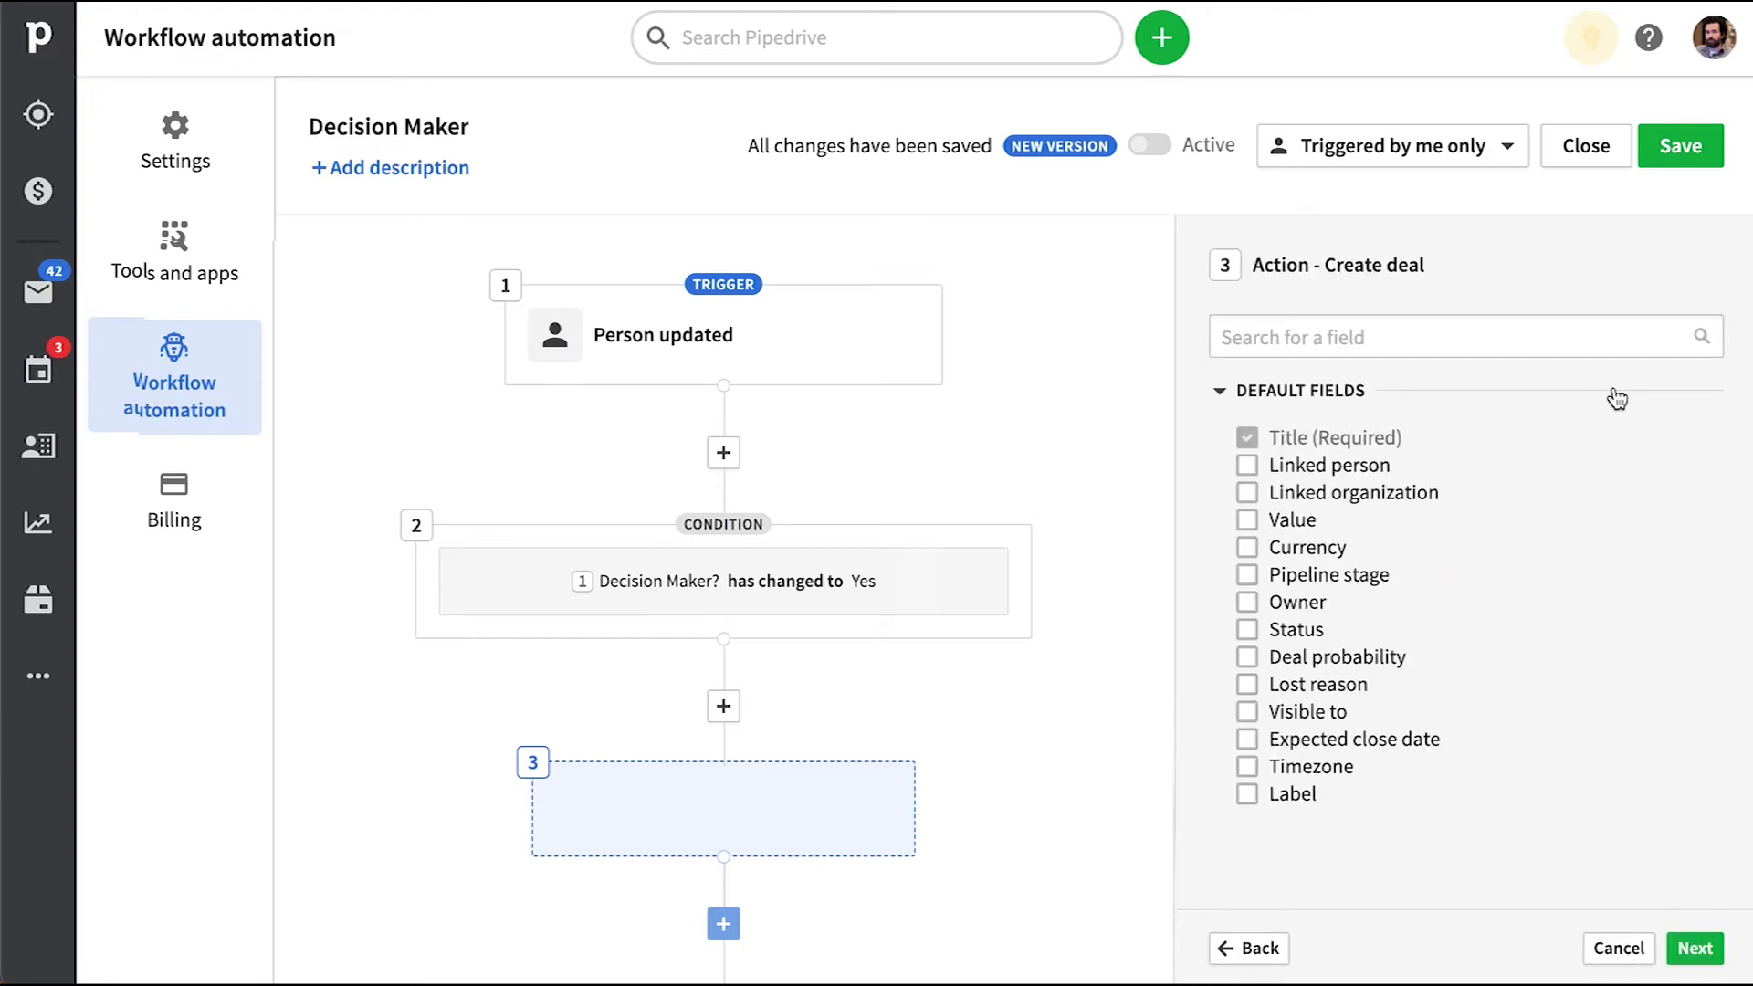
Include the Linked person, Pipeline stage and Owner fields in the Create deal form
click(1247, 465)
click(1248, 577)
click(1245, 604)
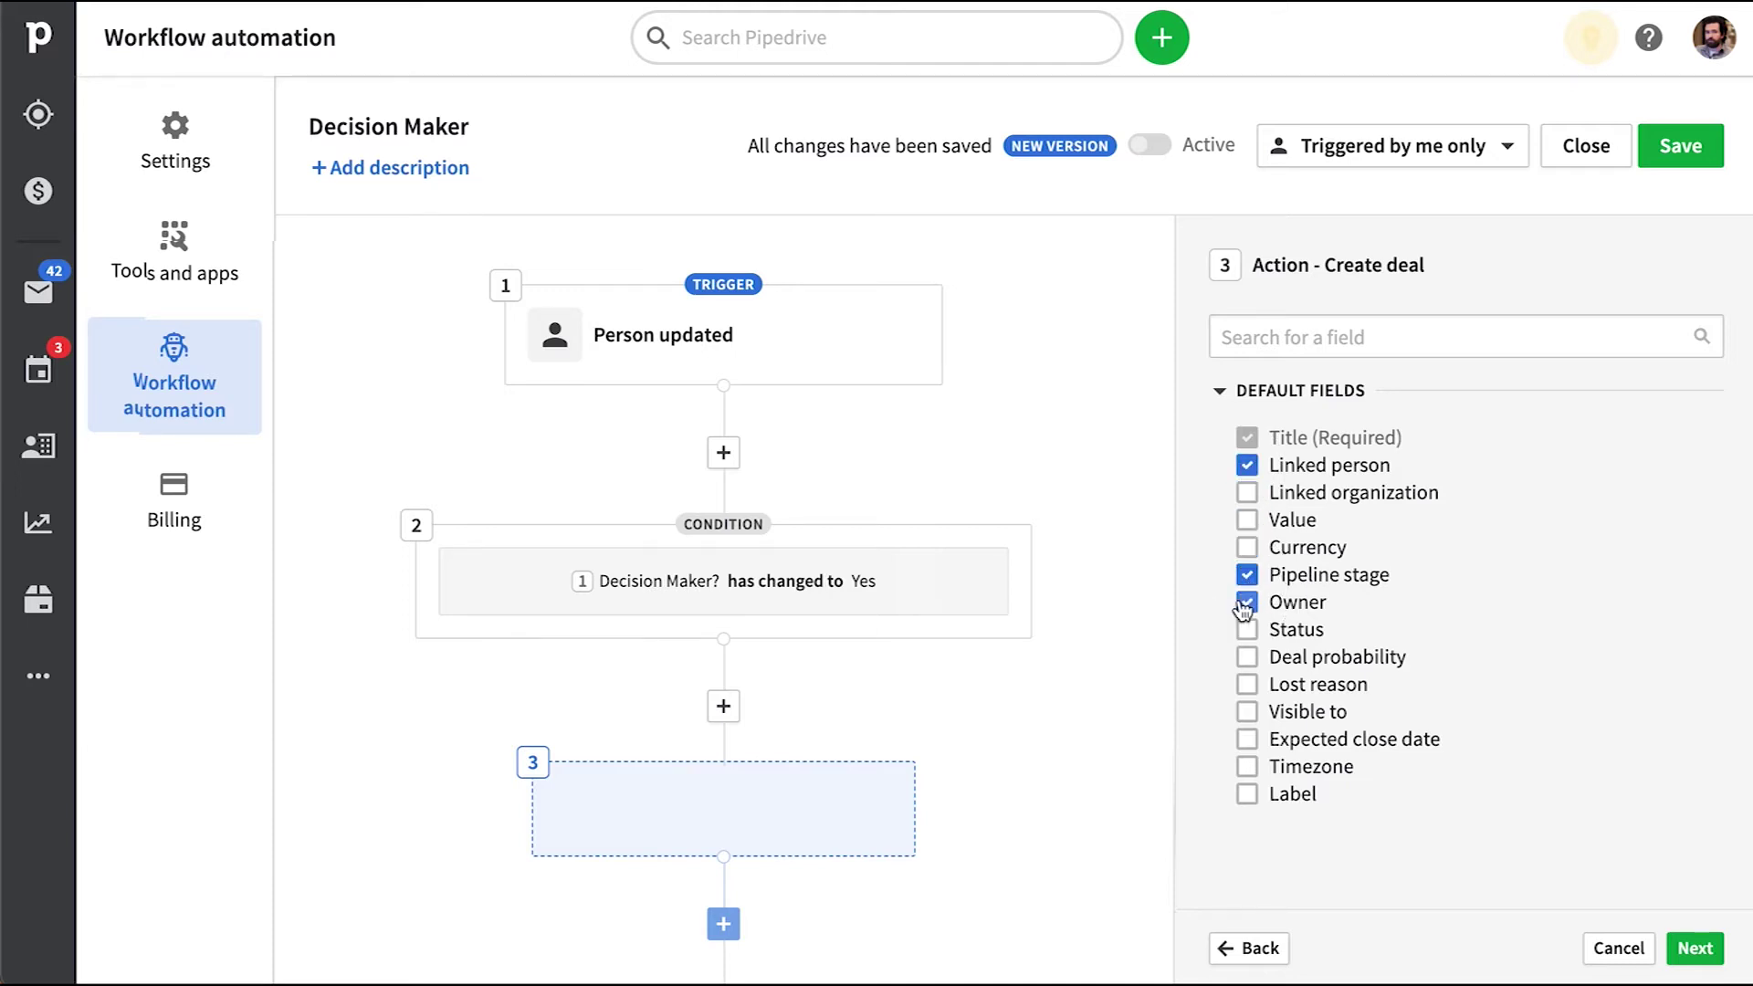
click(1695, 948)
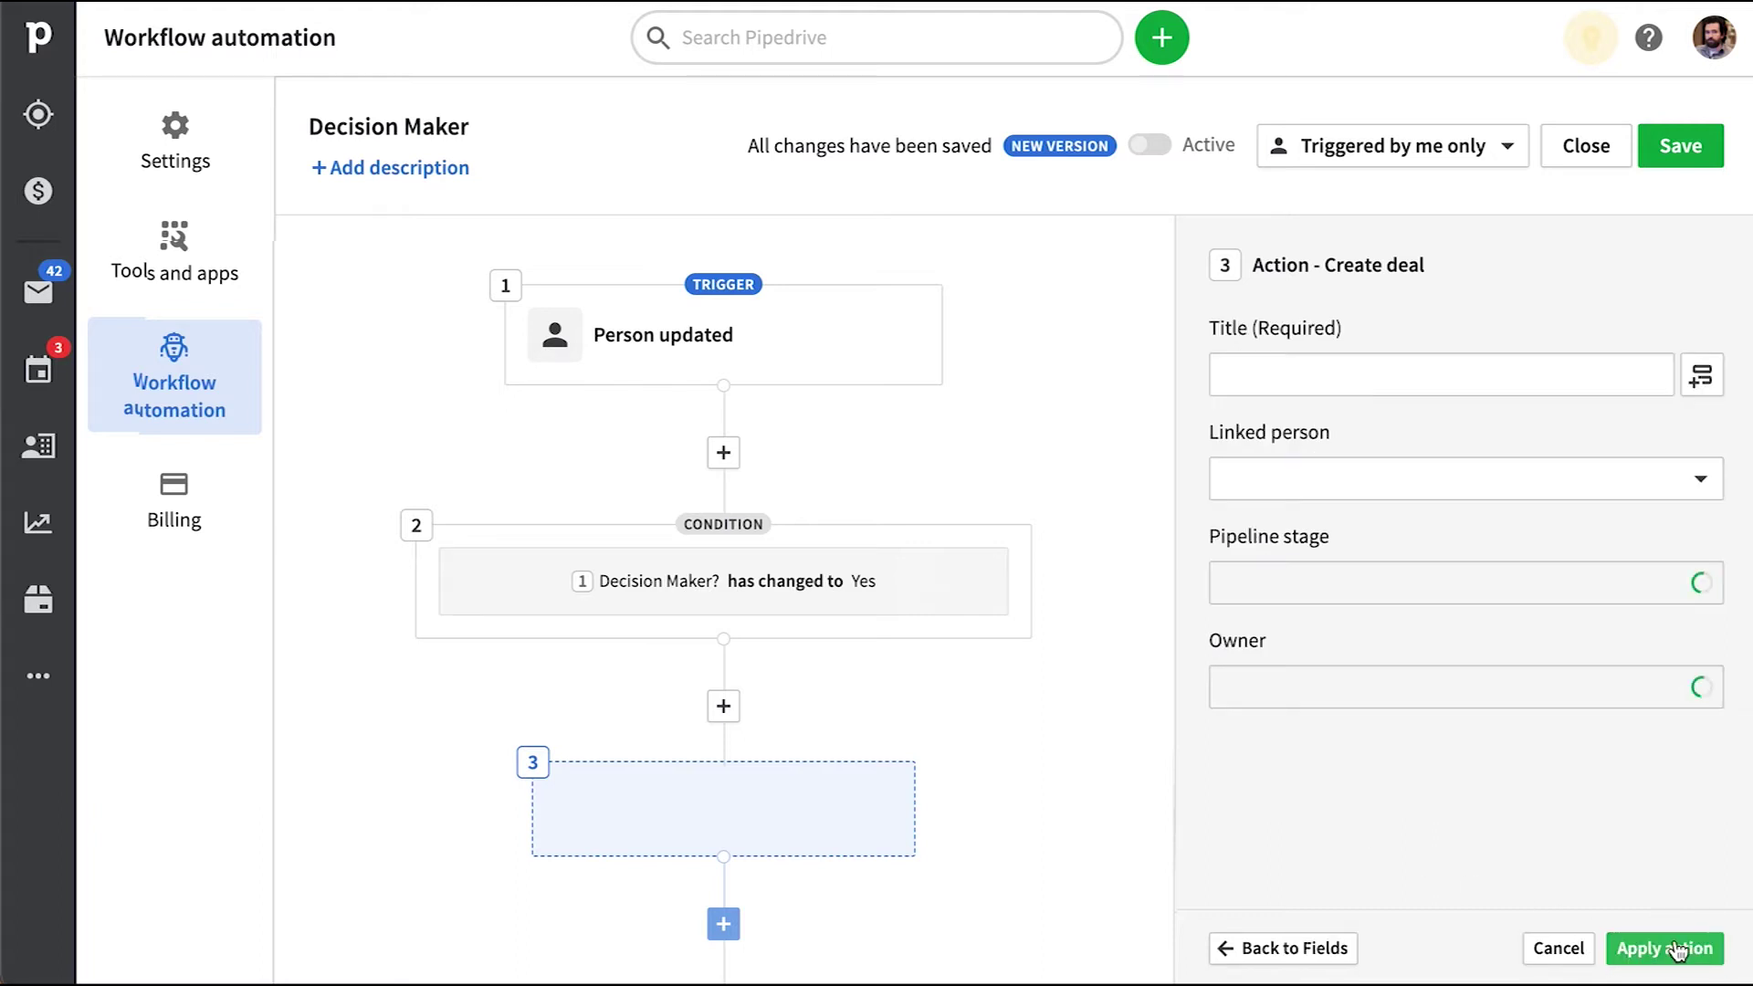
Title the deal 'Person name Deal' and set its Linked person to Person
click(1701, 375)
text(name)
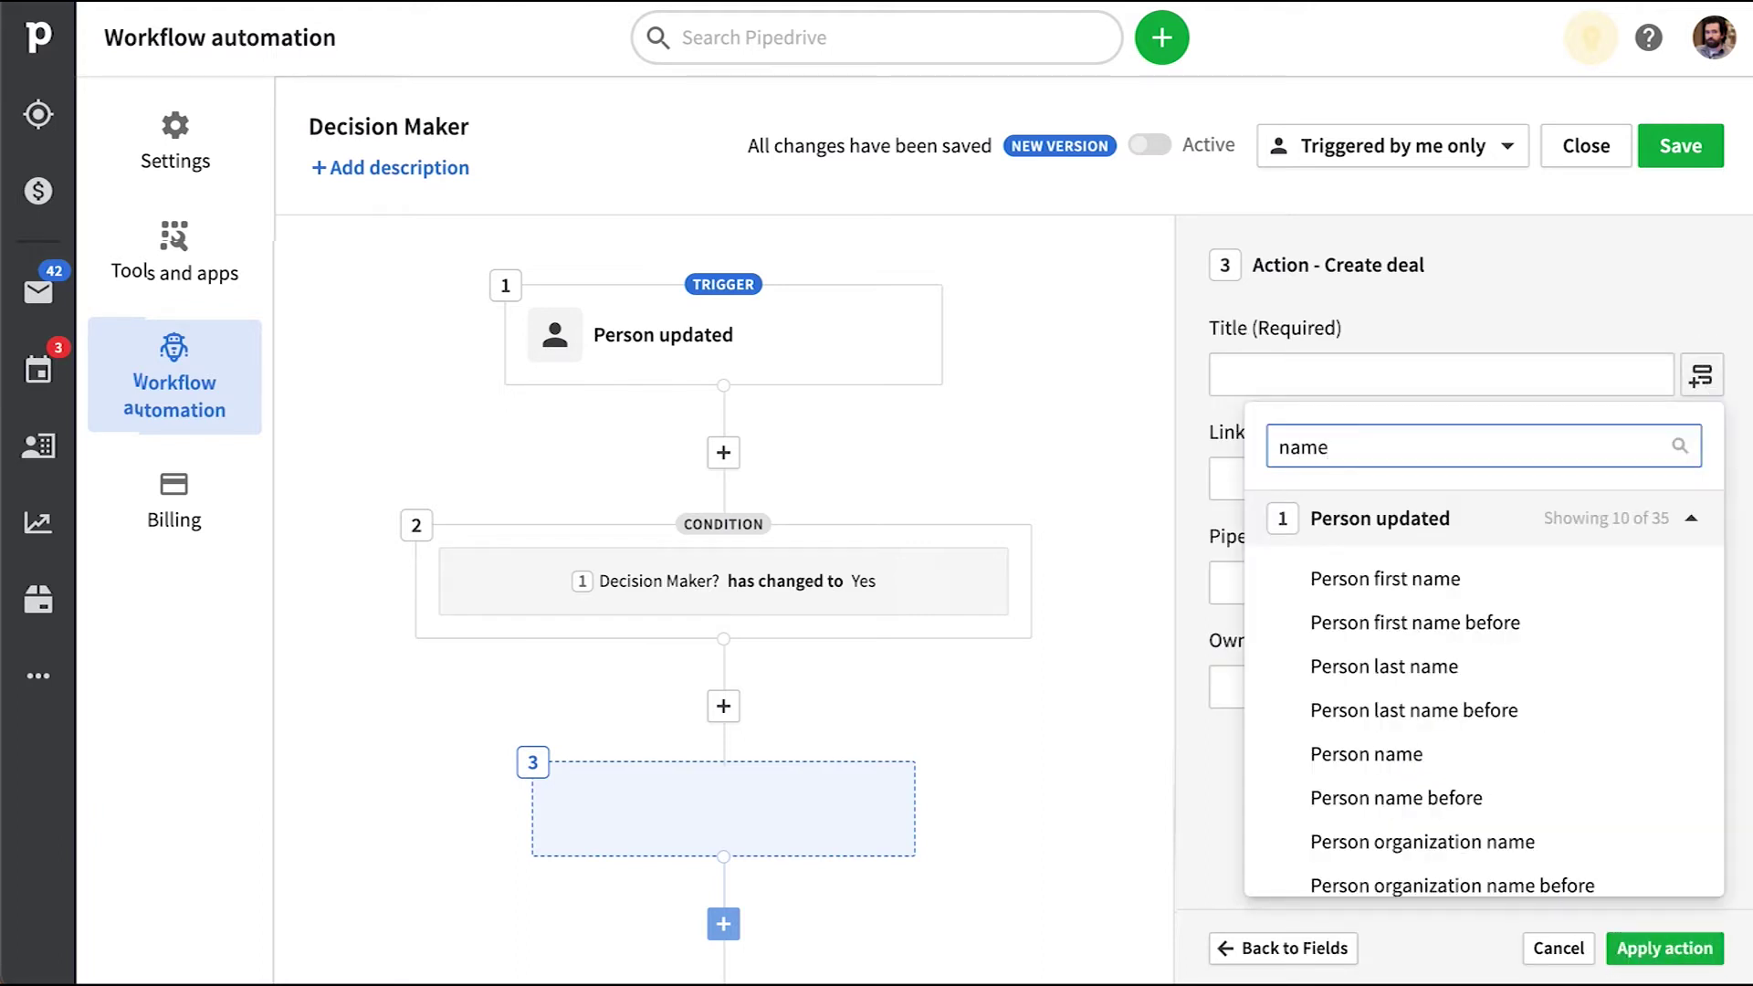
click(1401, 754)
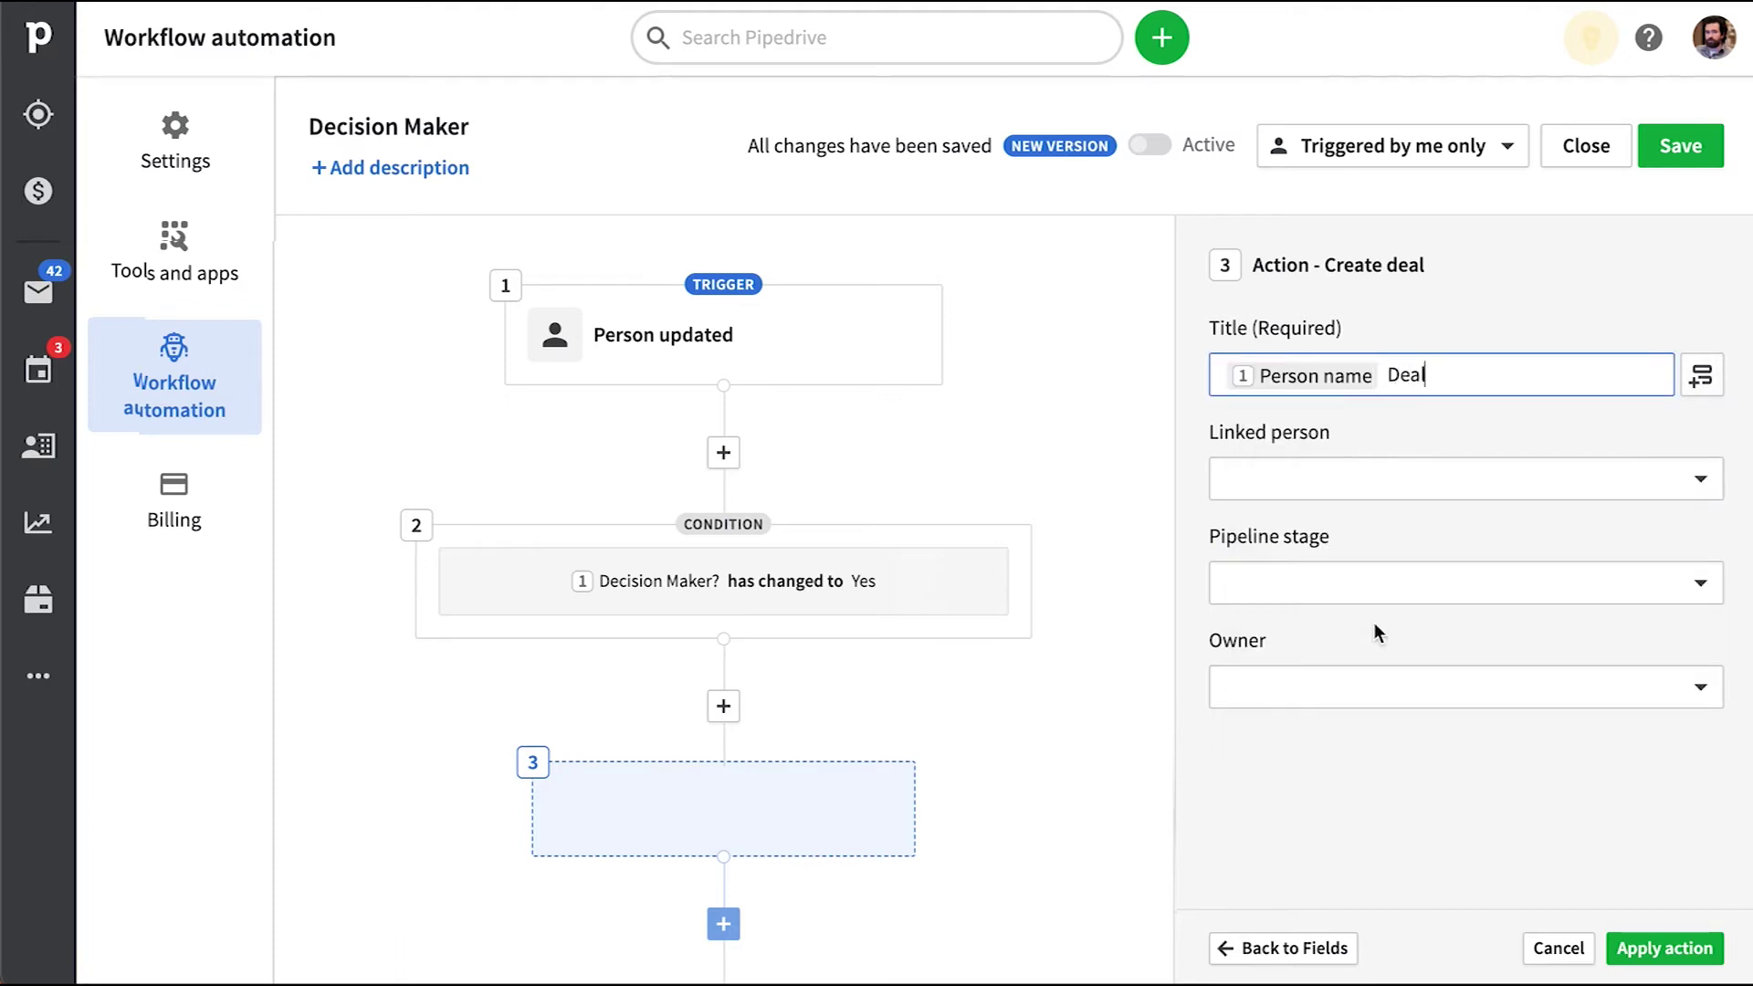
click(1361, 478)
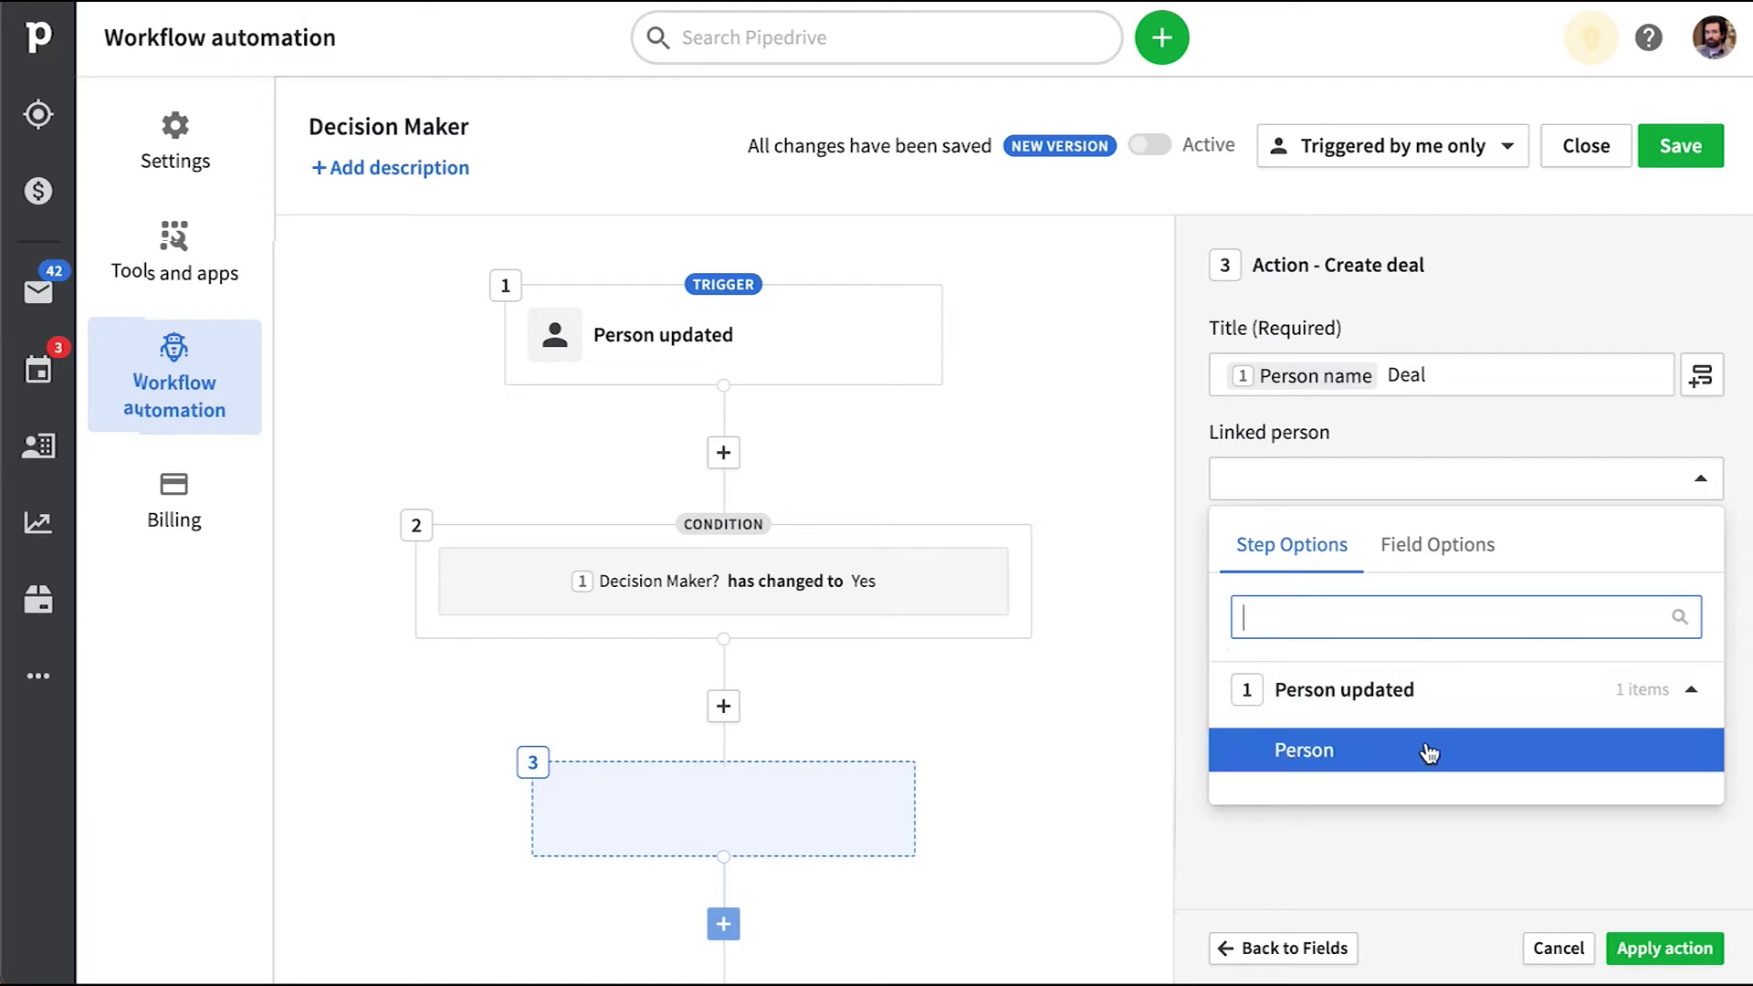
click(1430, 752)
Put the deal in the Super Qualified stage, owned by Person owner, and apply the action
click(1338, 589)
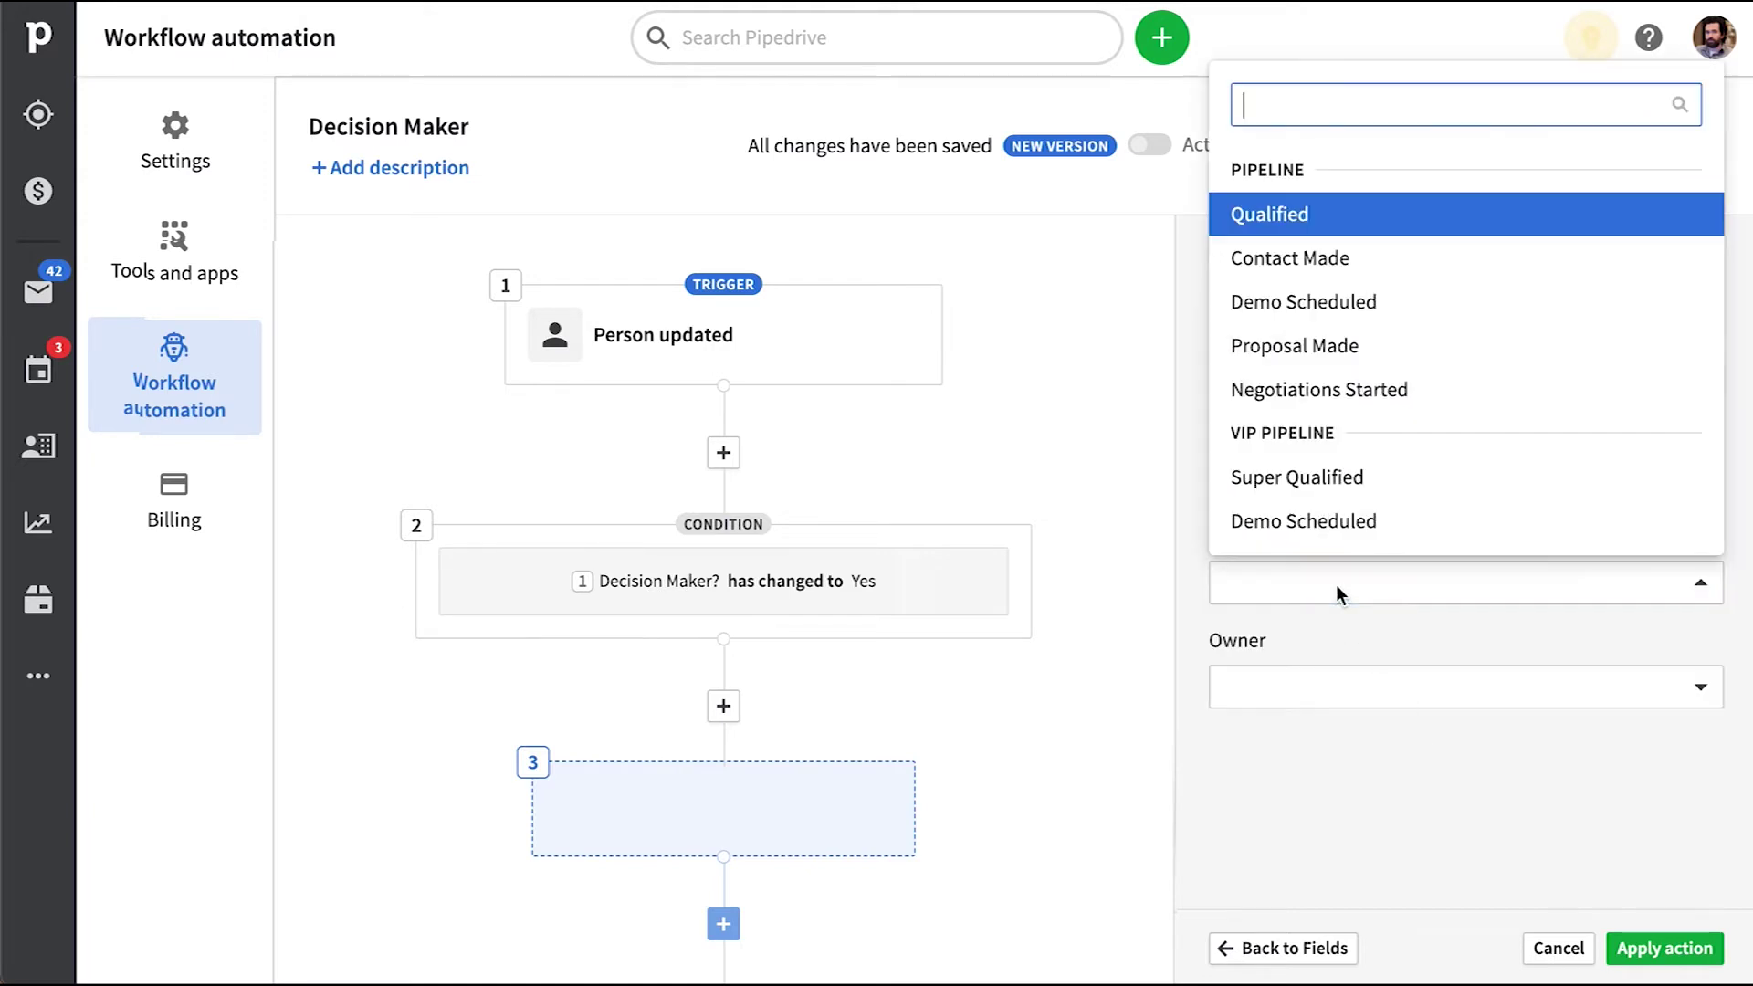
scroll(1257, 465, down, 1)
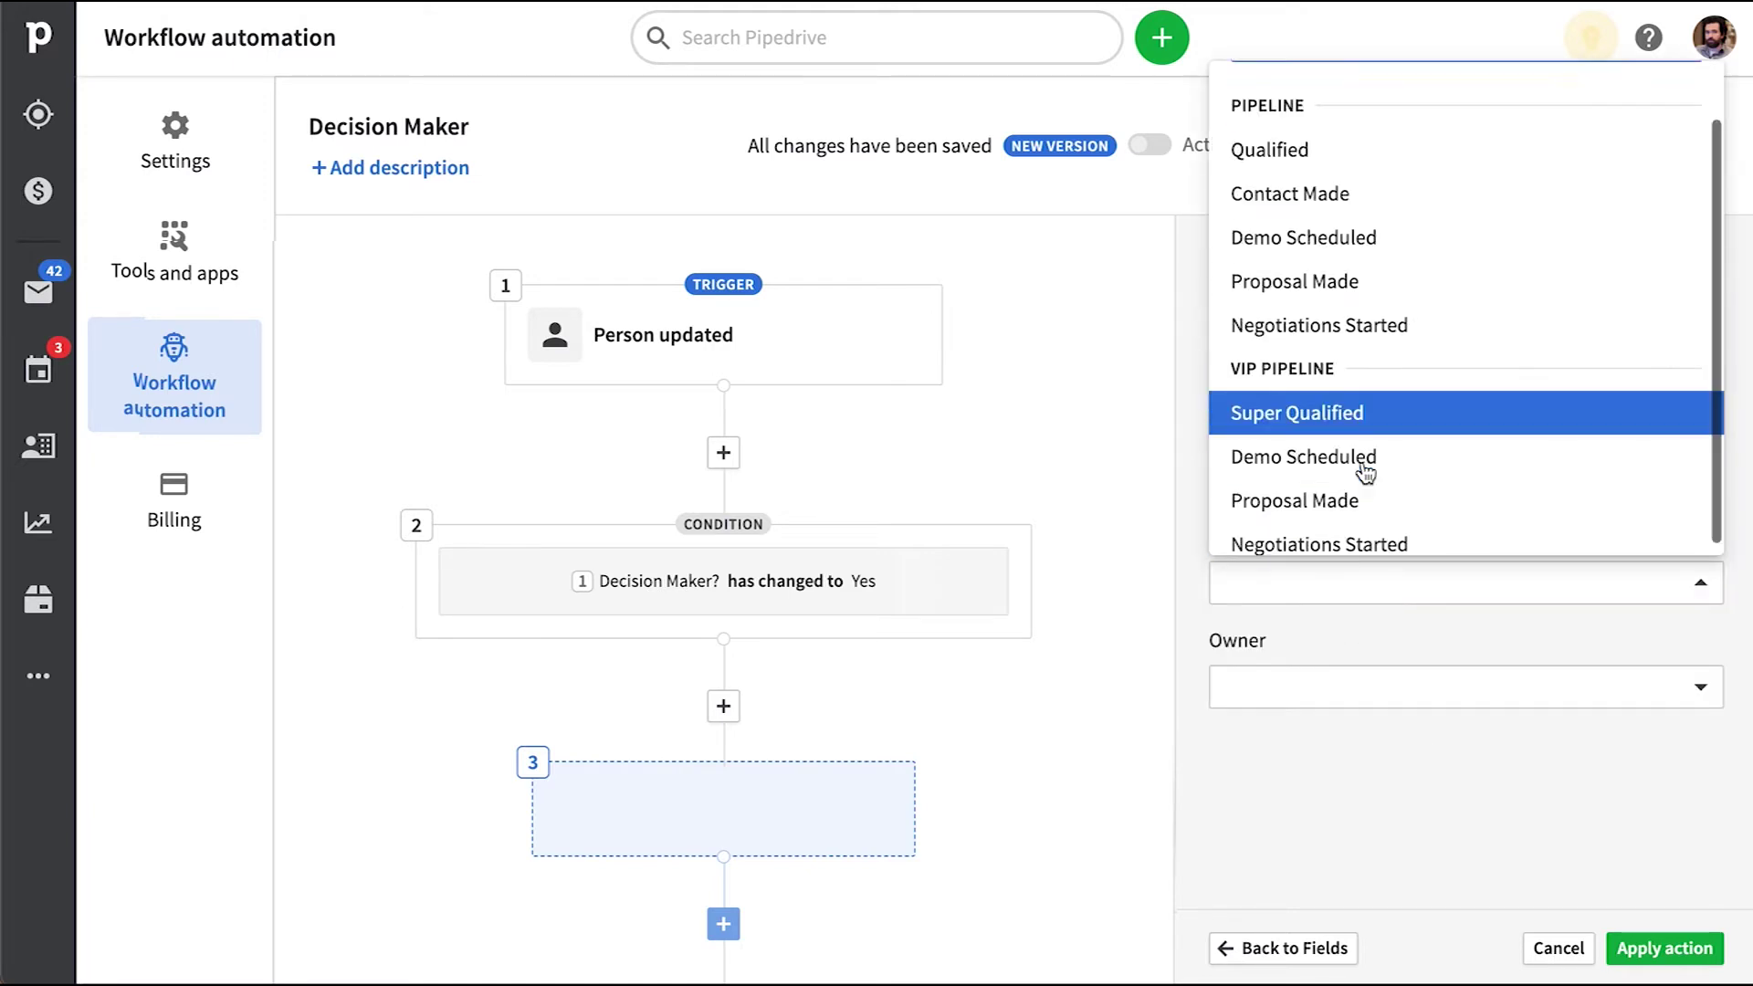
click(1370, 401)
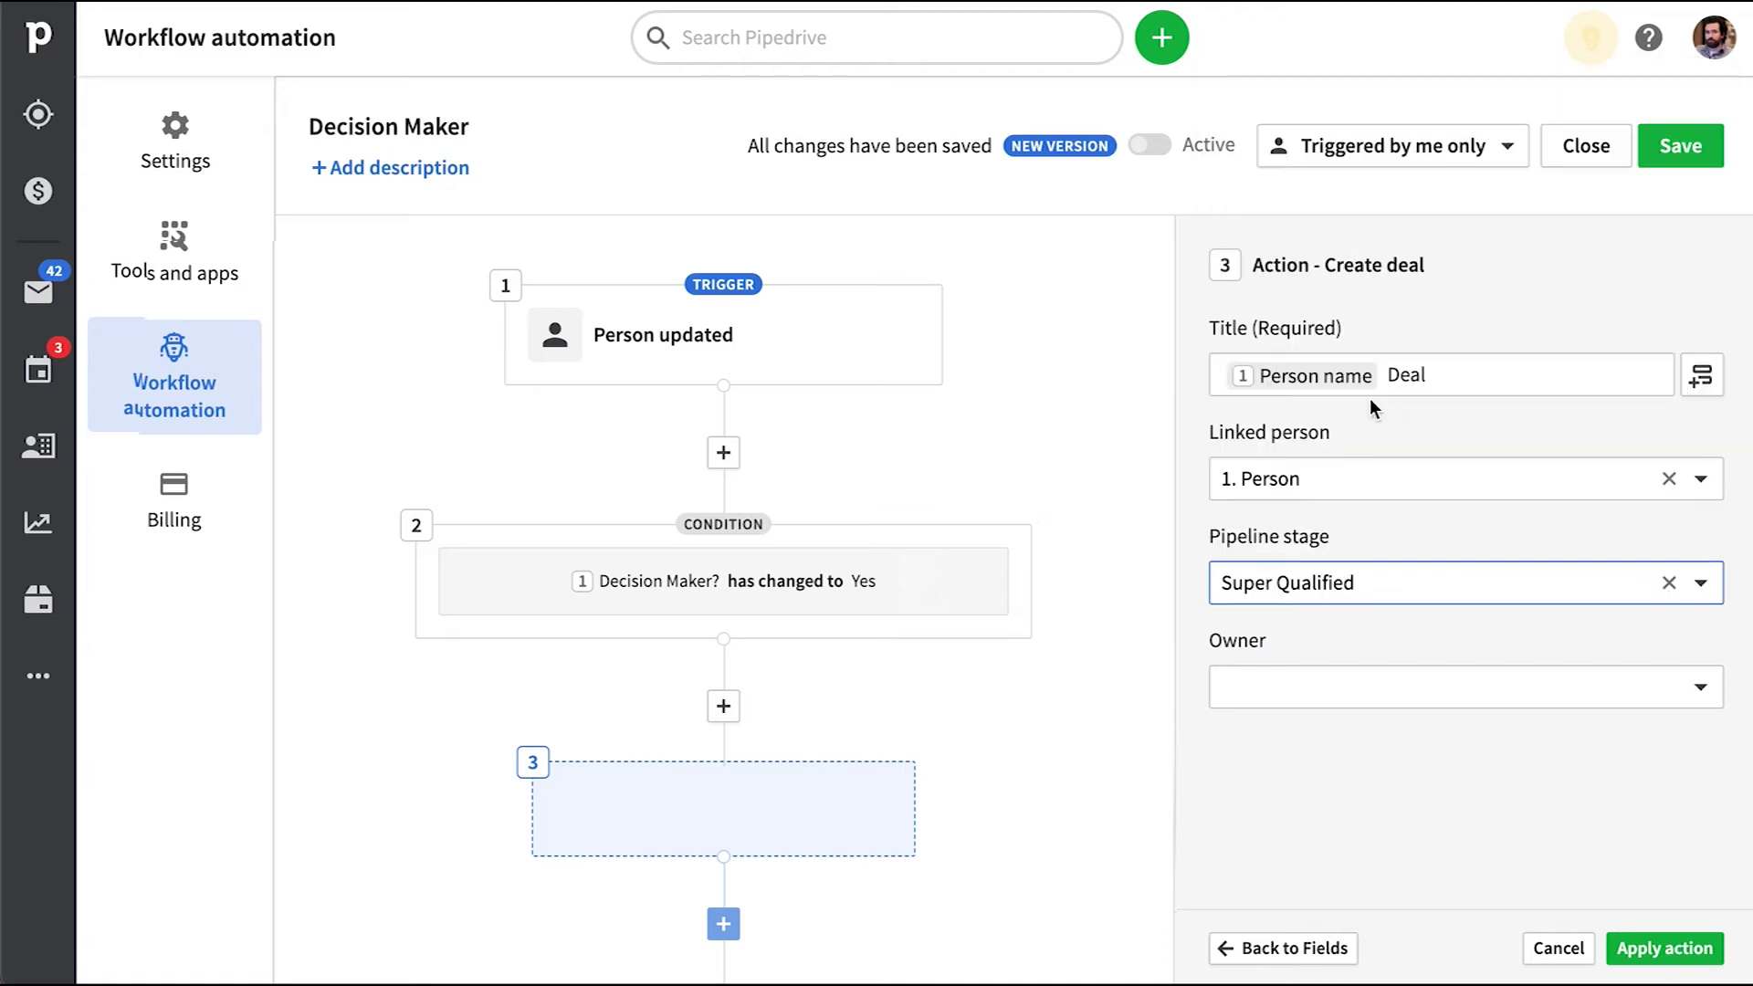
click(1702, 691)
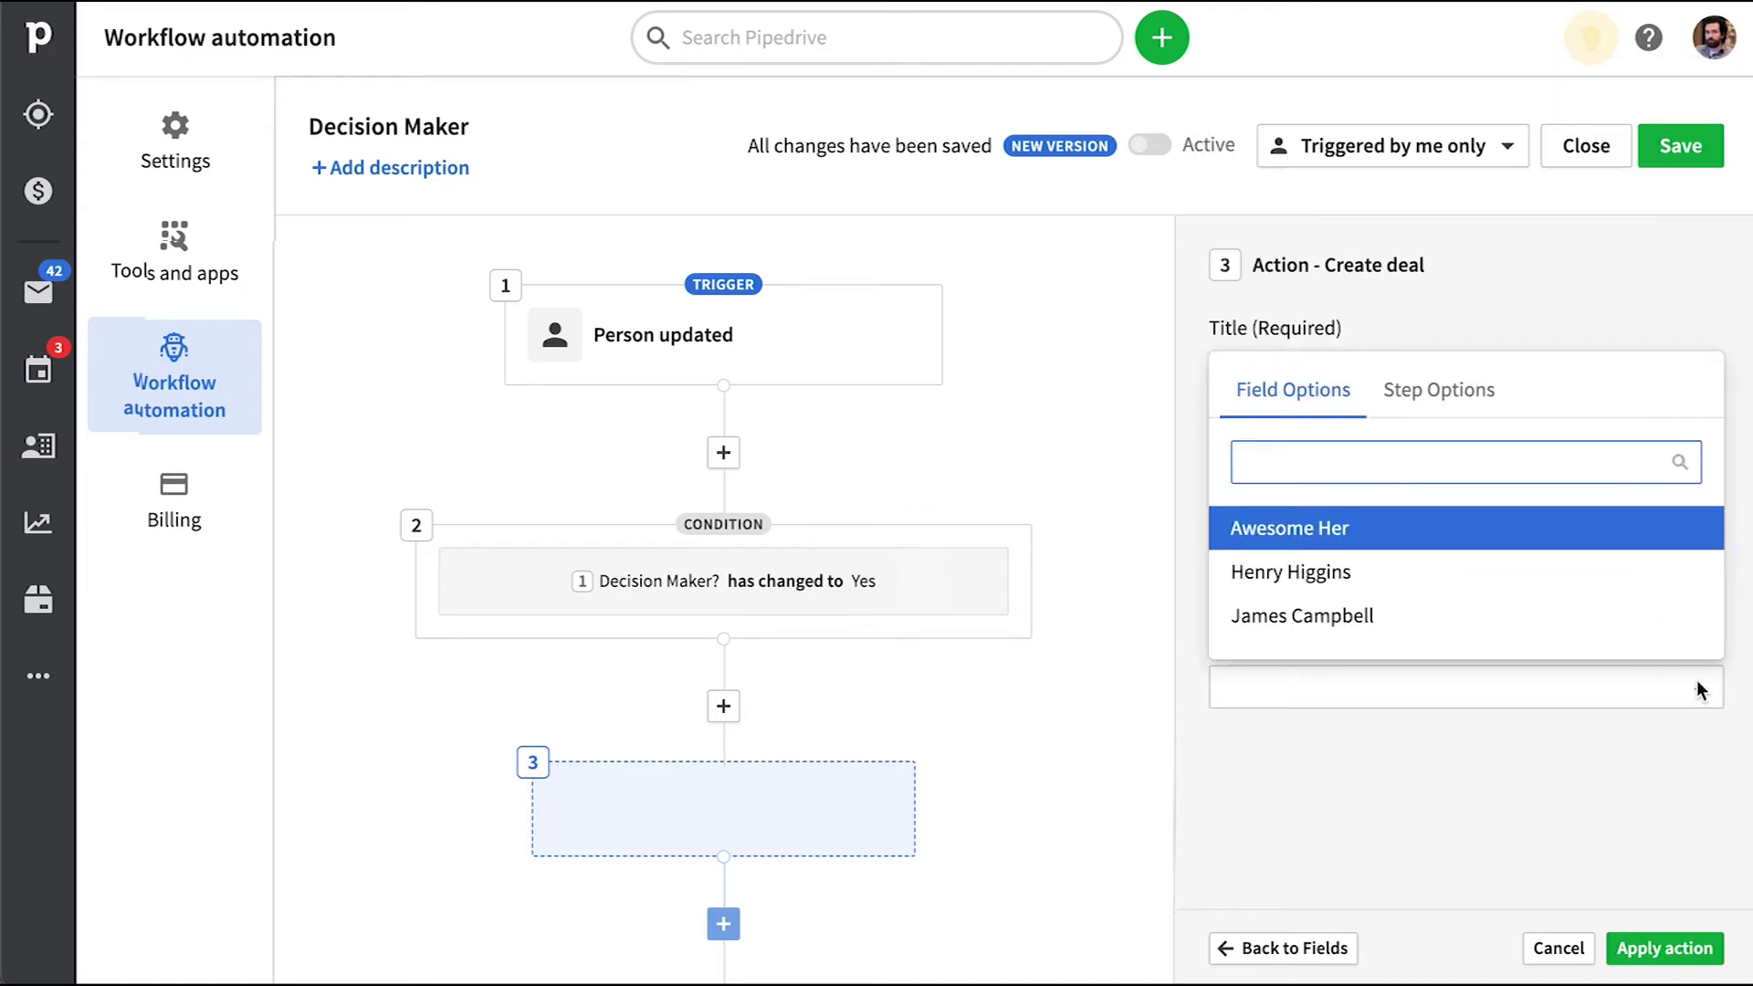
click(1404, 393)
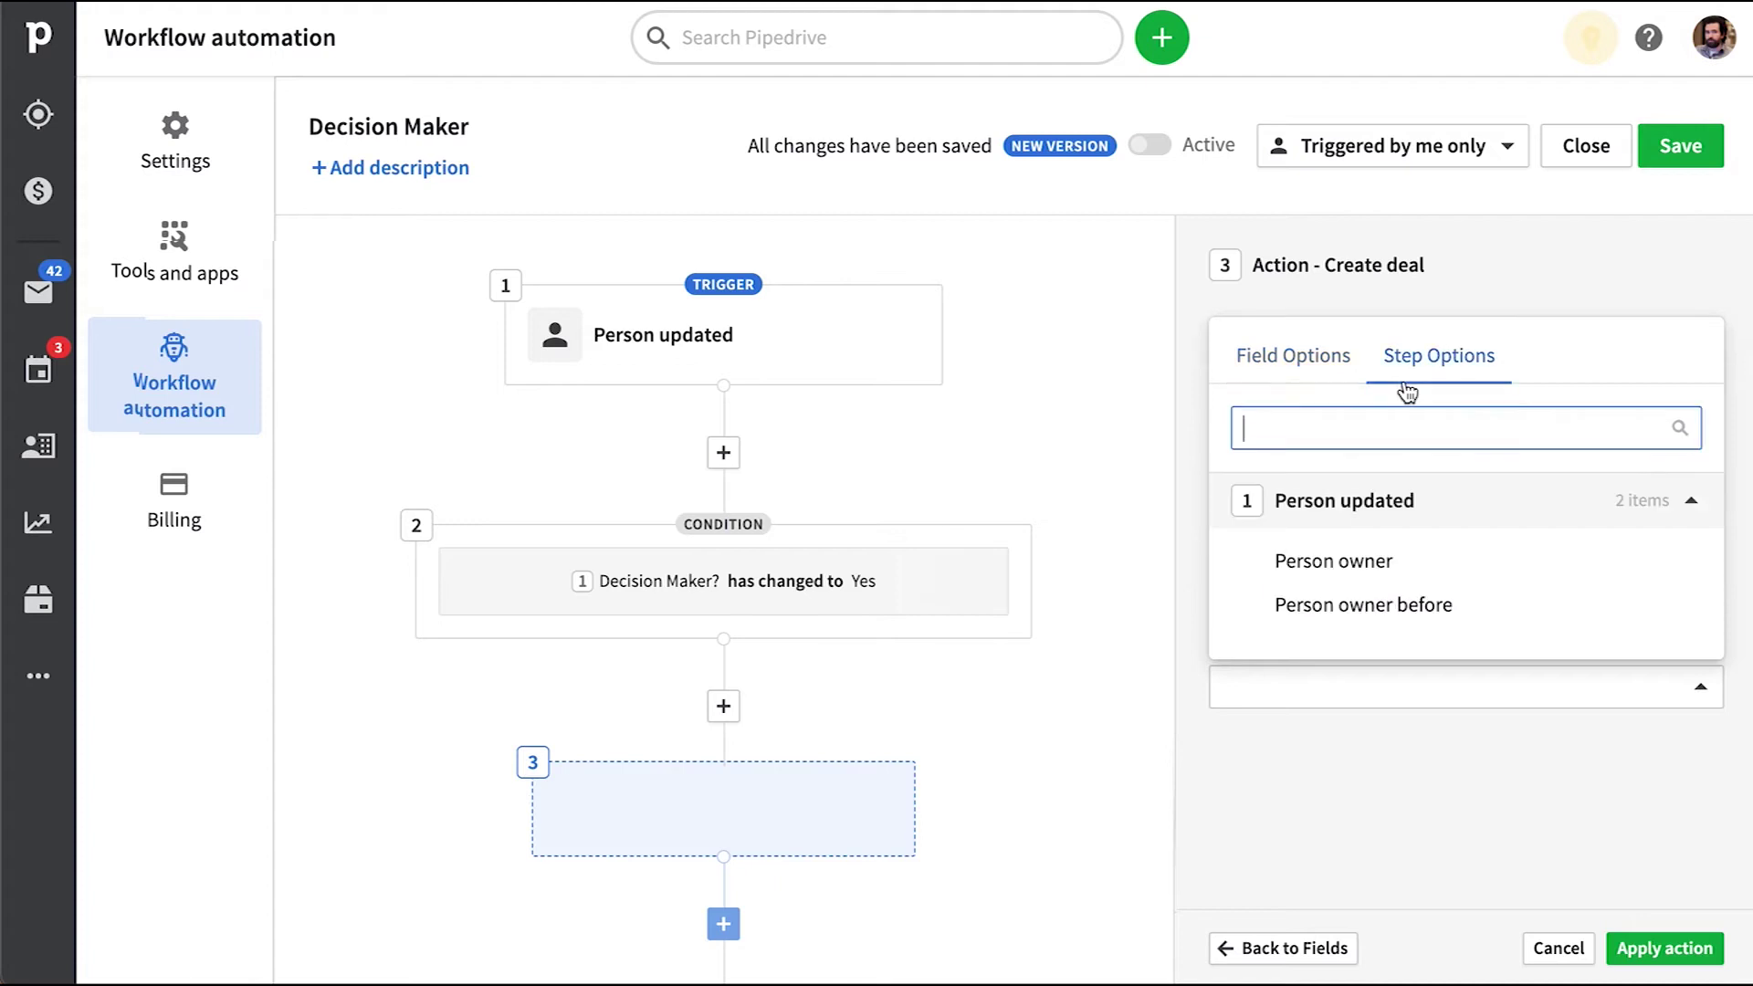
click(1455, 565)
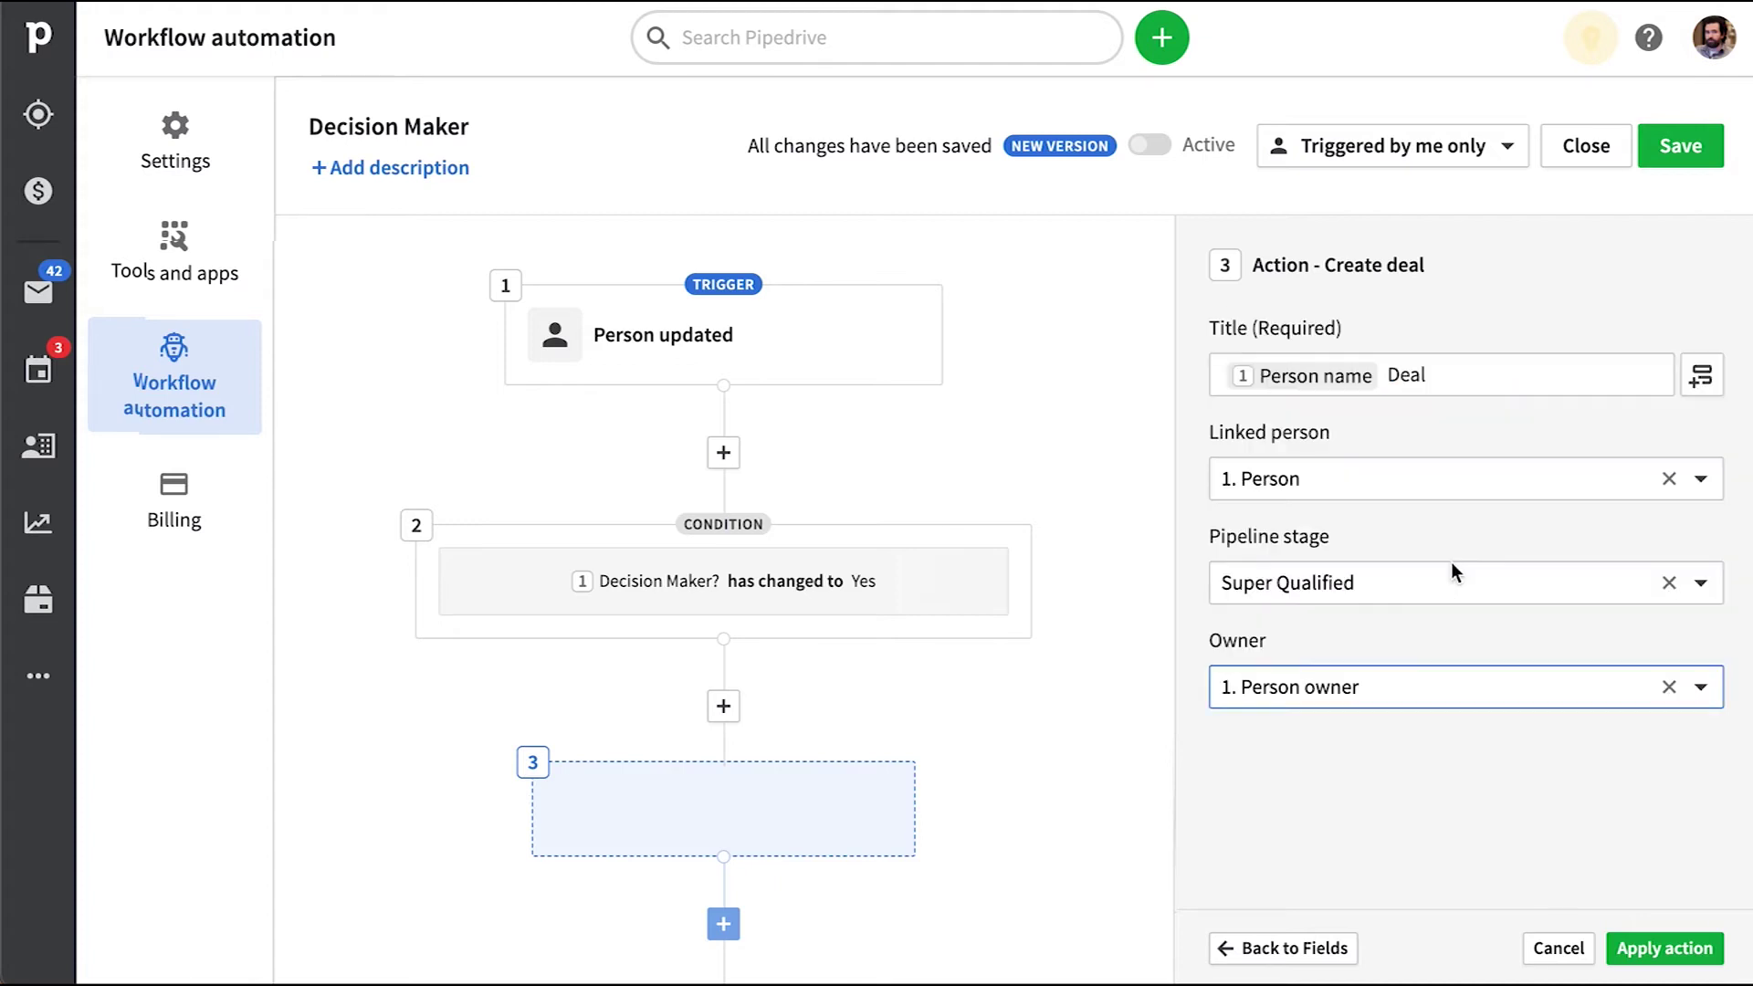
click(1660, 949)
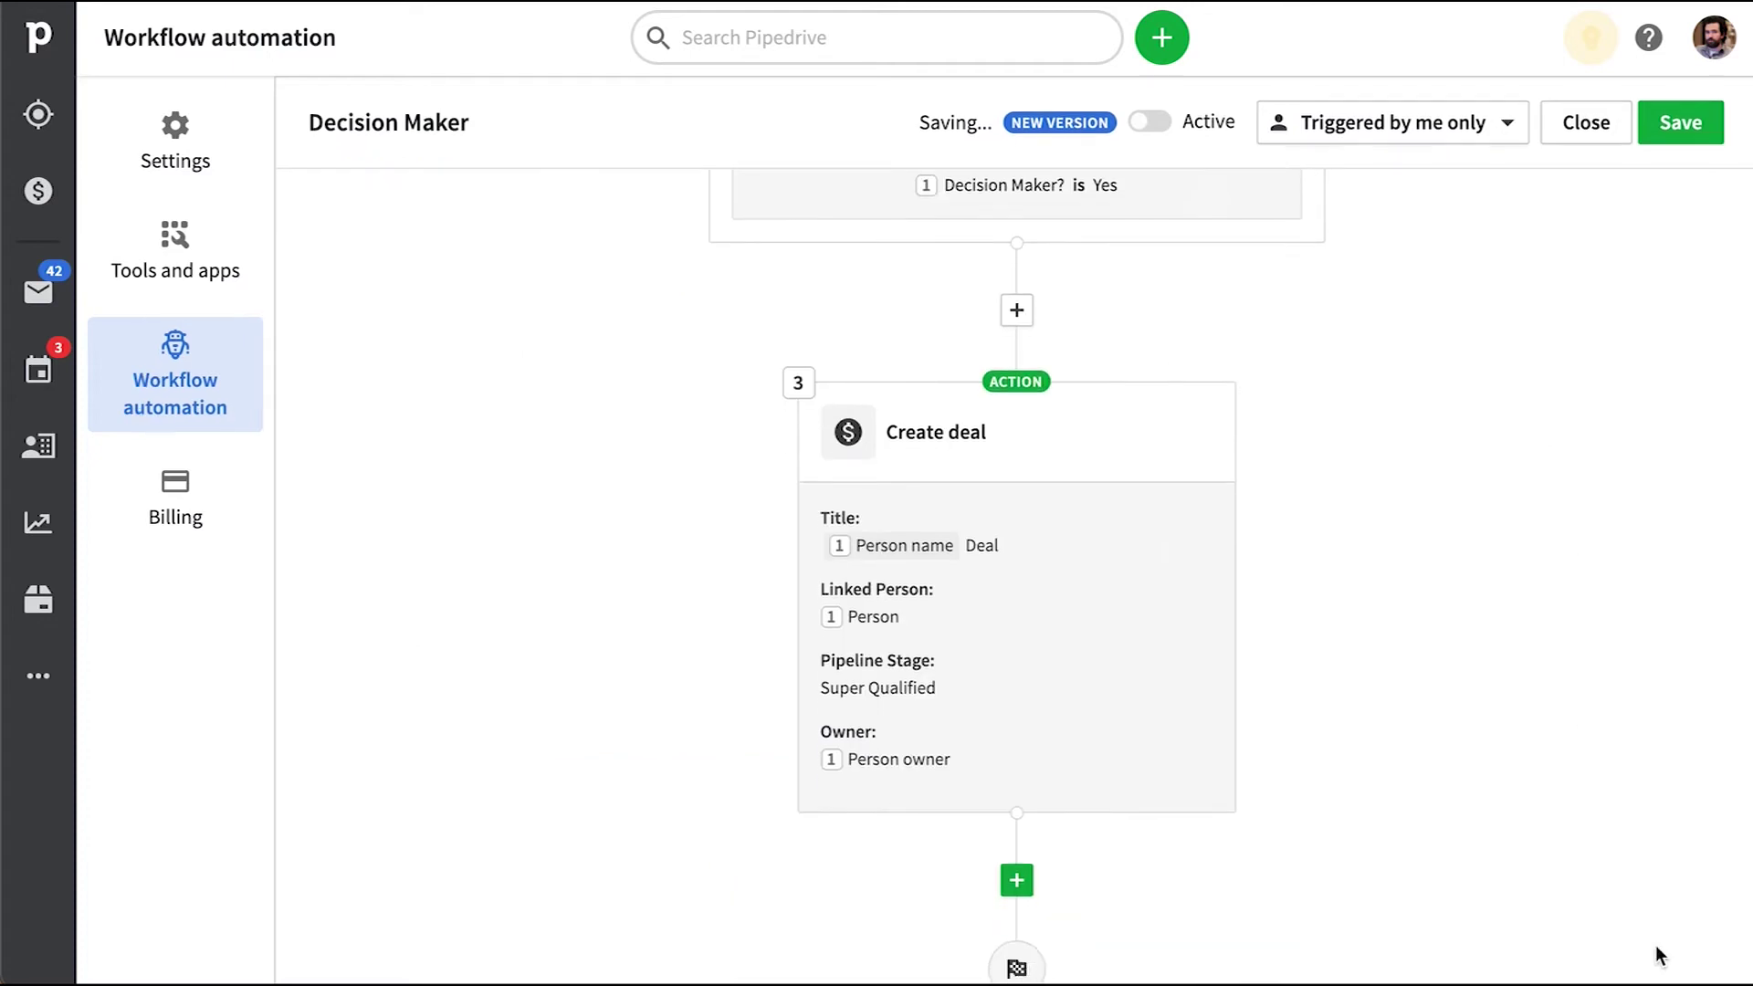
Add an Activity > Create activity action as step 4 after the Create deal step
scroll(1339, 590, down, 1)
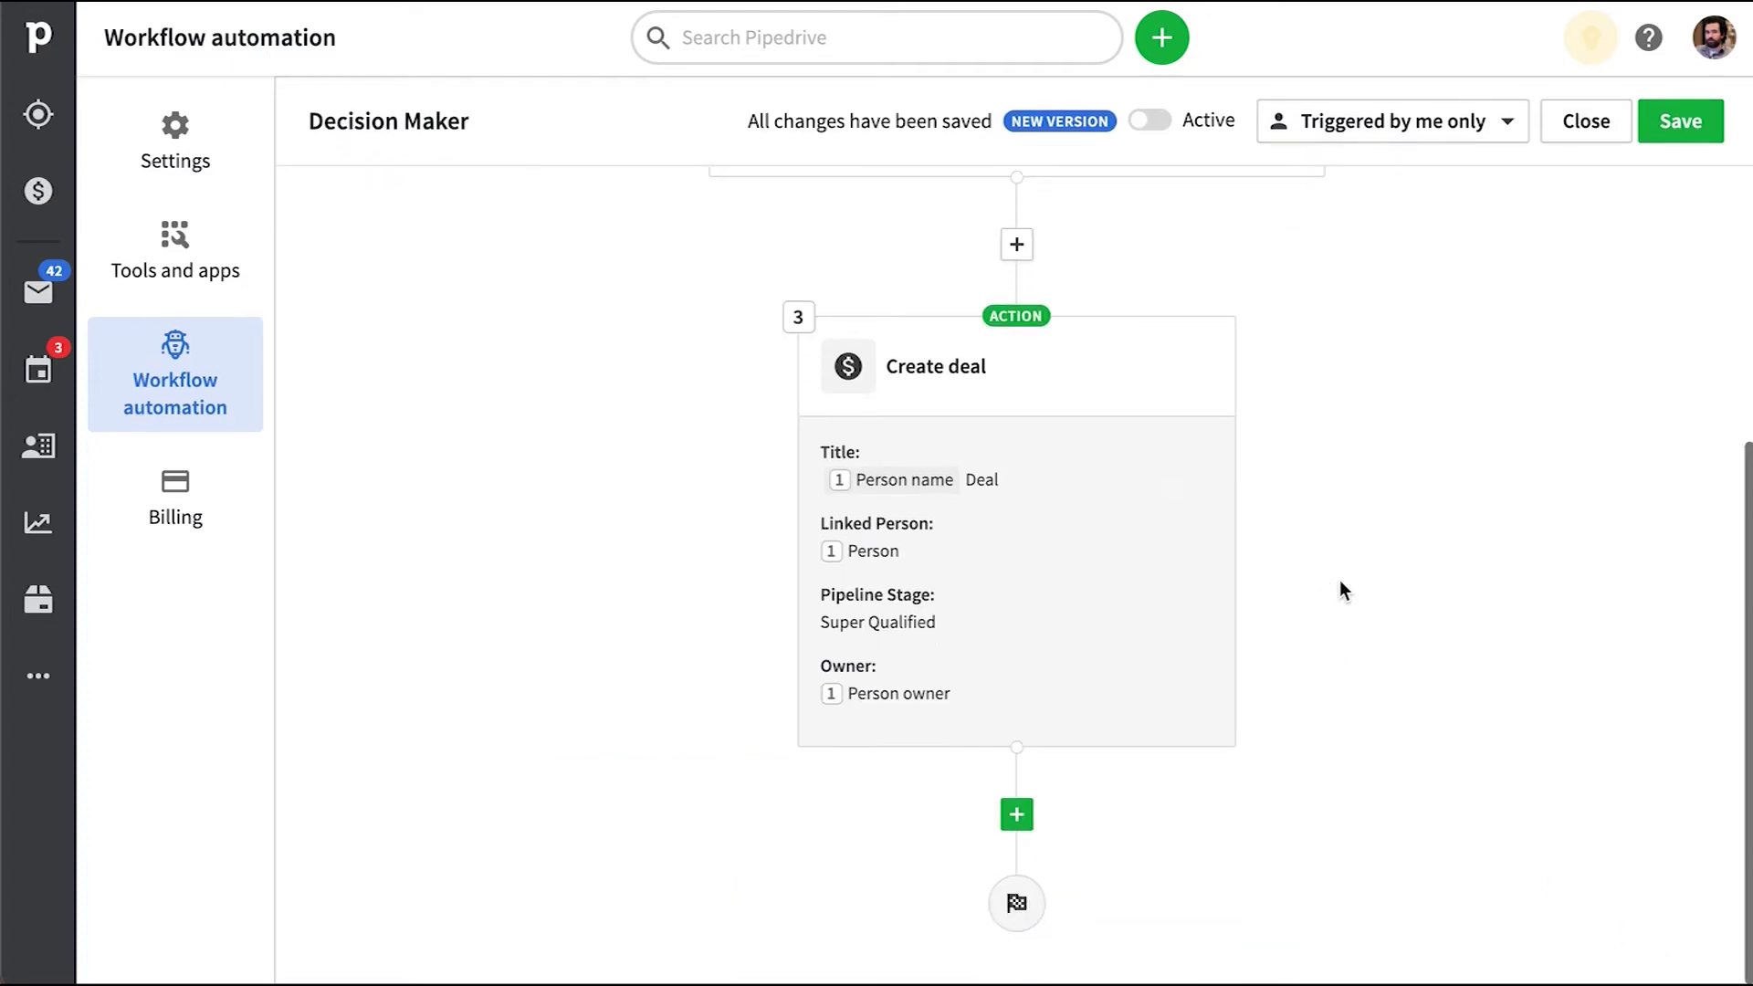
click(1016, 815)
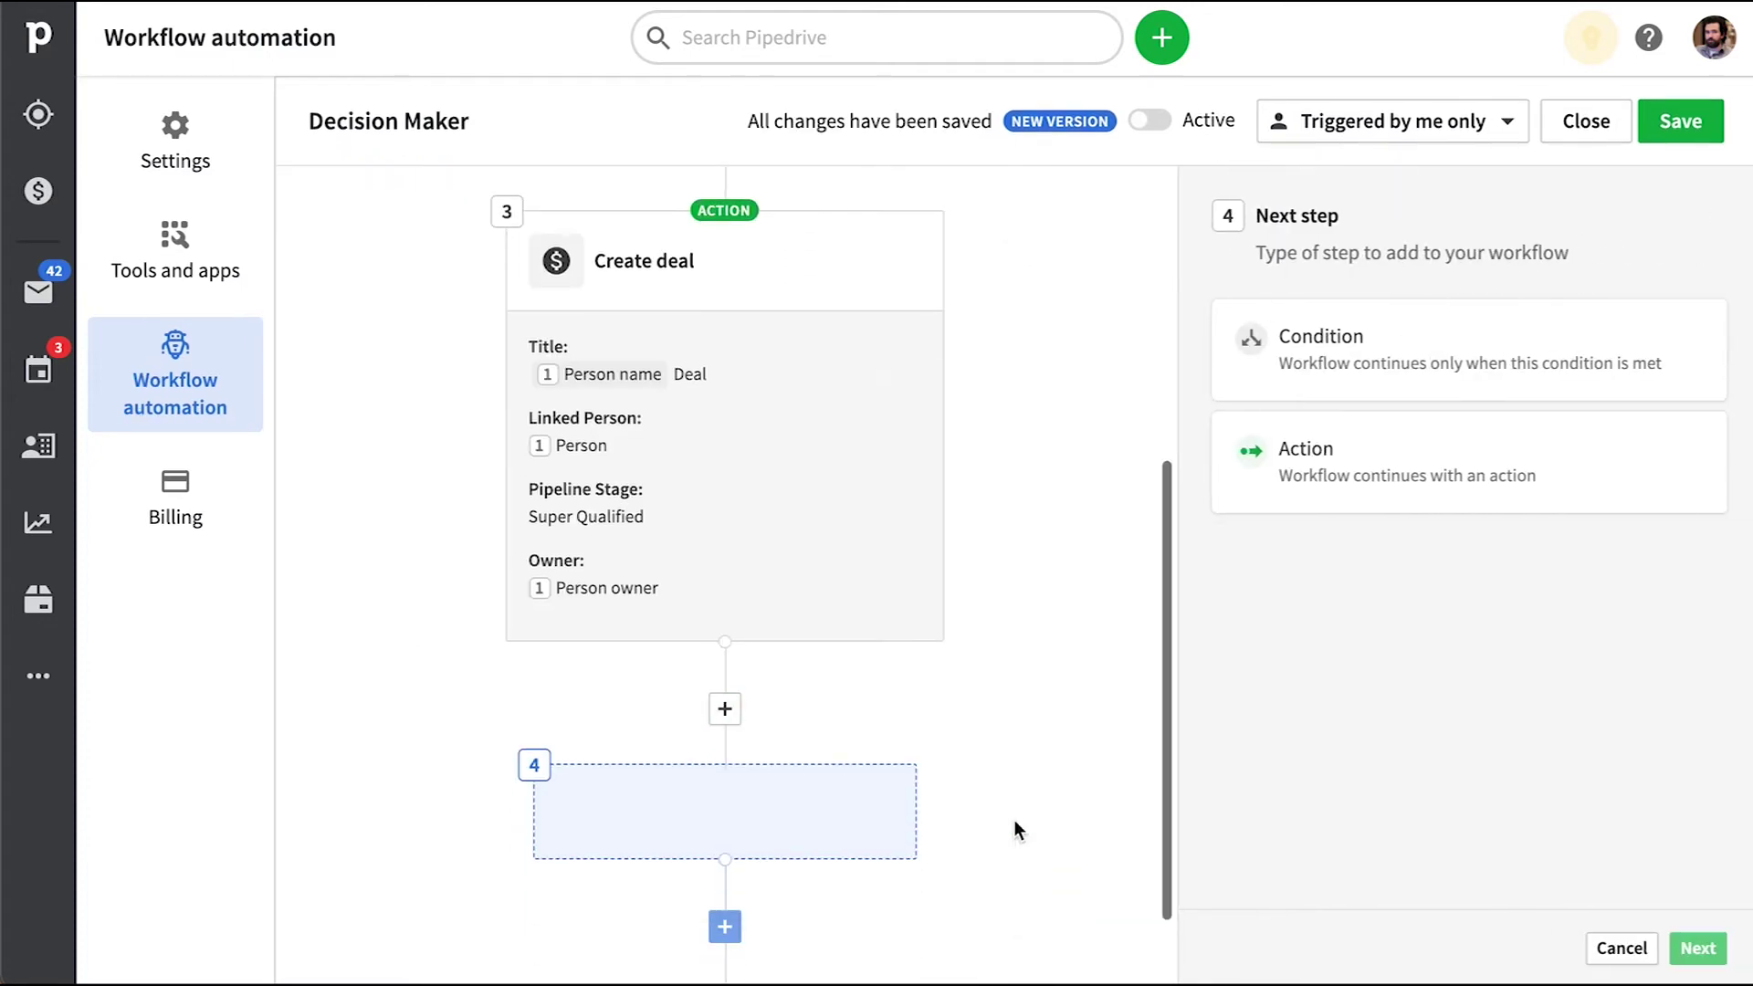
click(1474, 498)
click(1692, 946)
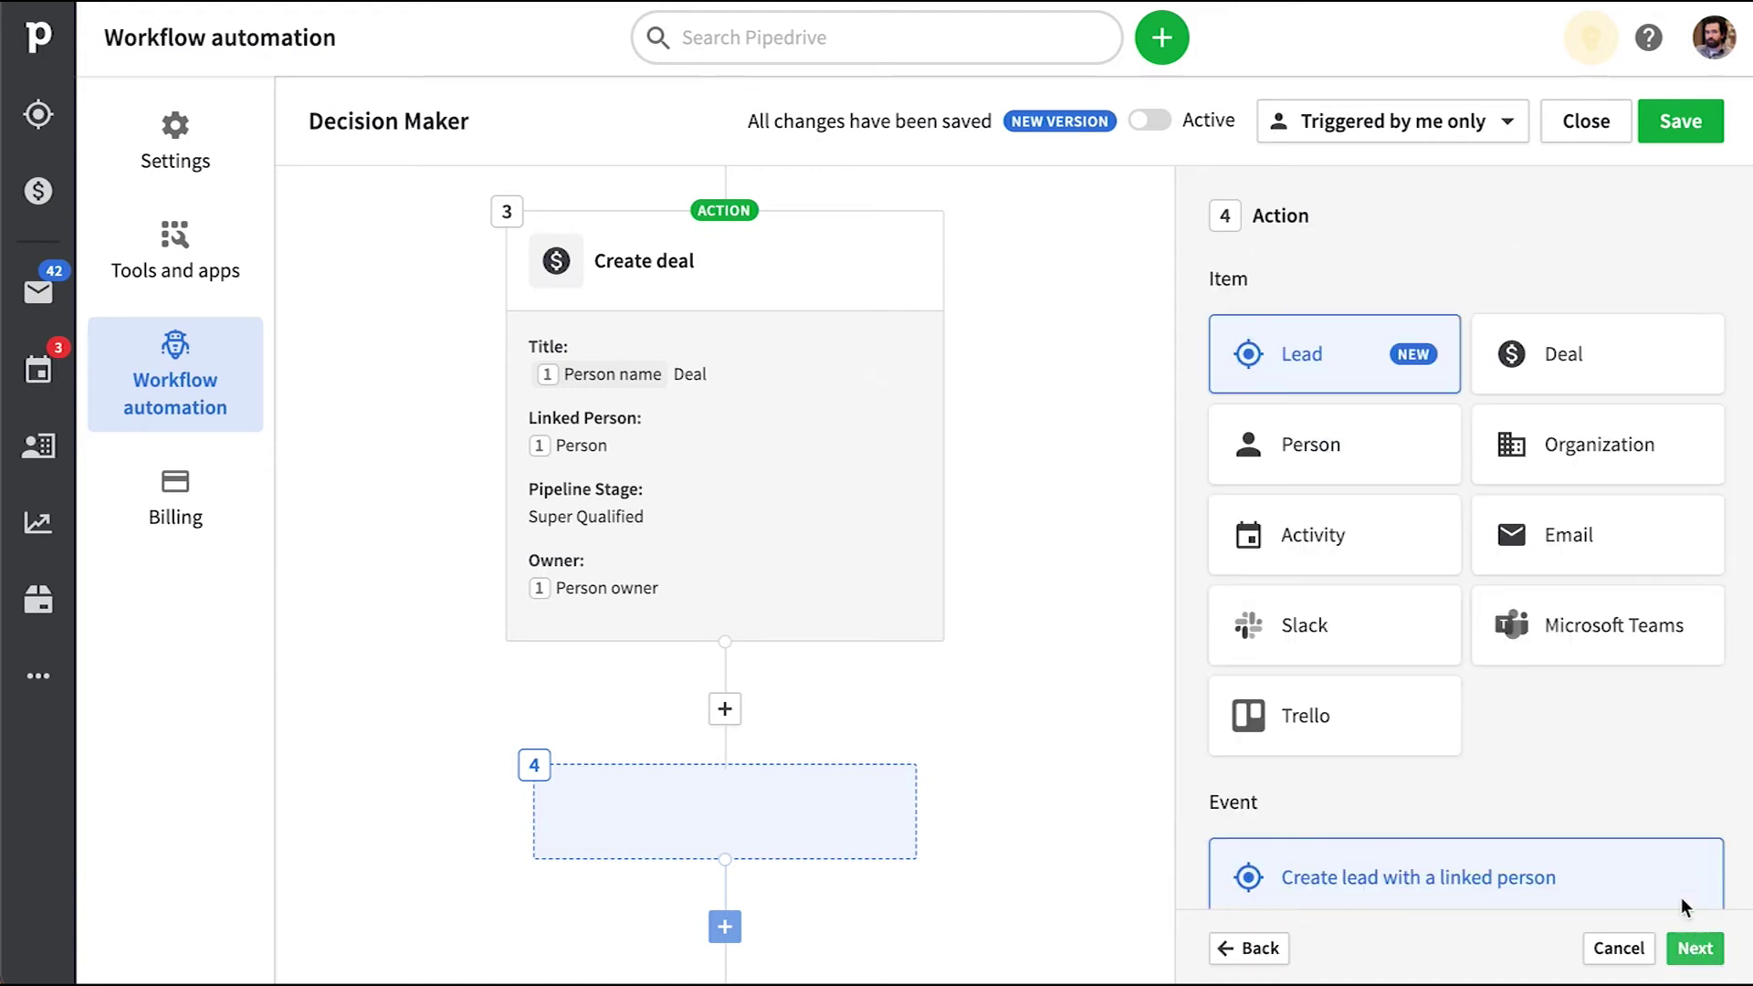
click(1312, 536)
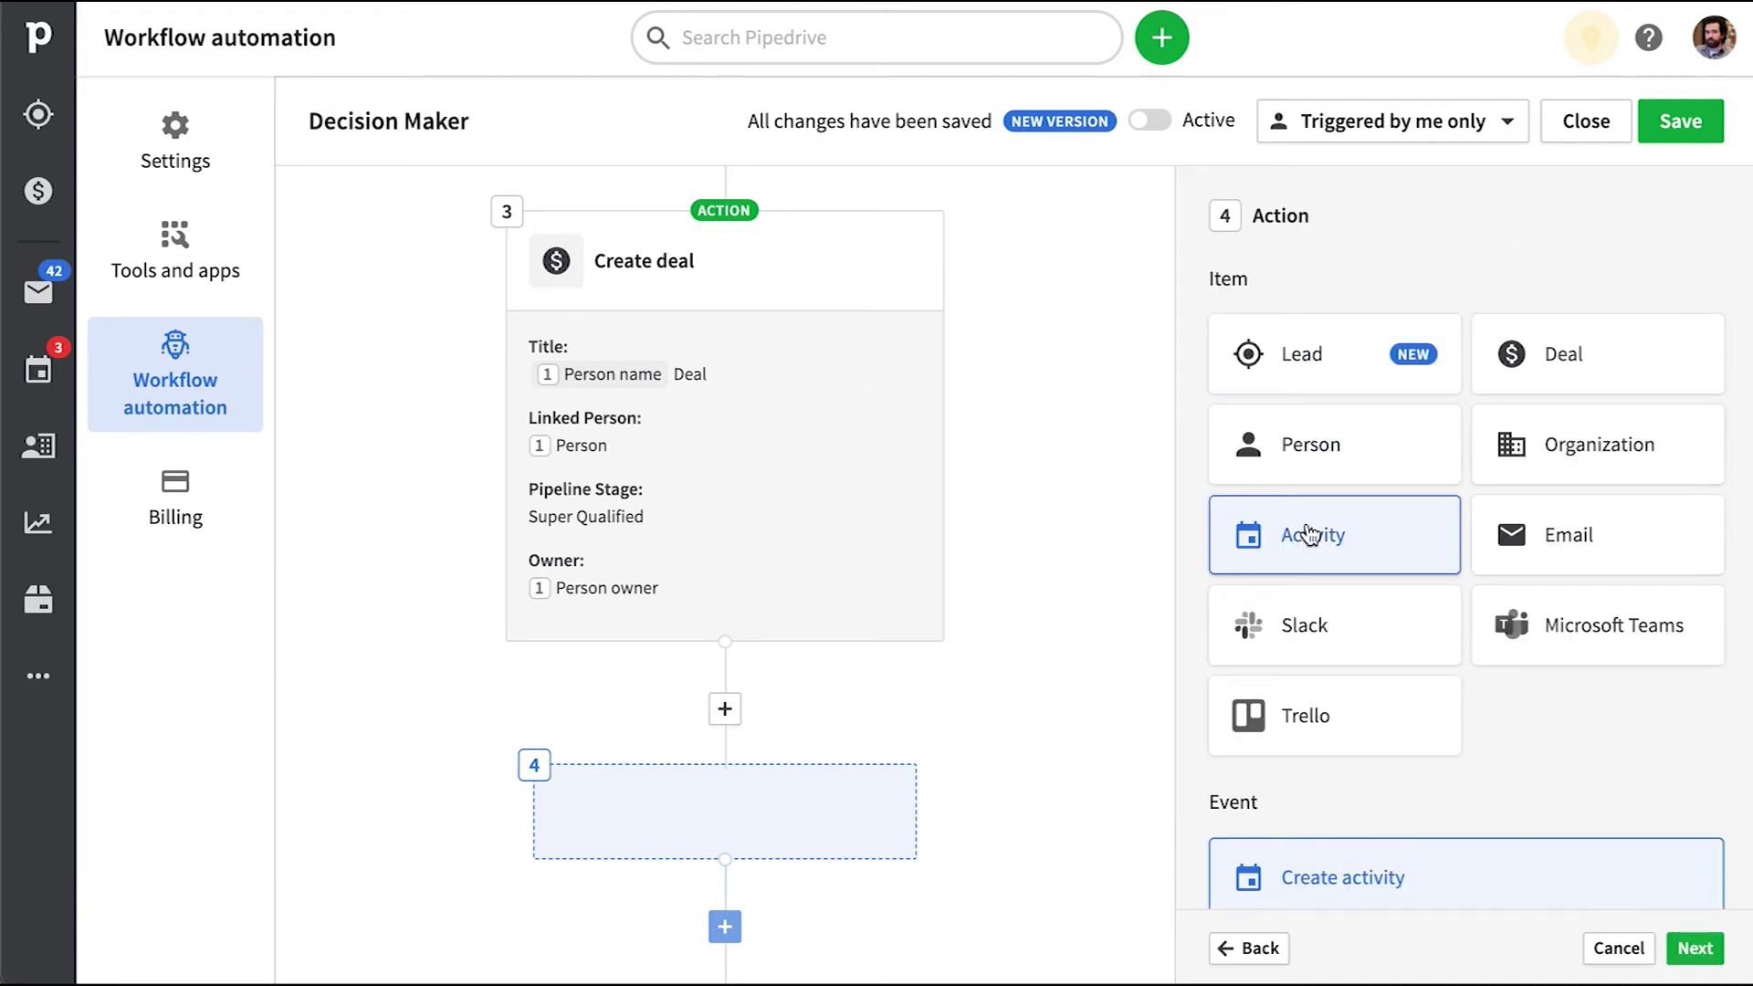
scroll(1587, 782, down, 1)
scroll(1586, 782, down, 1)
click(1694, 948)
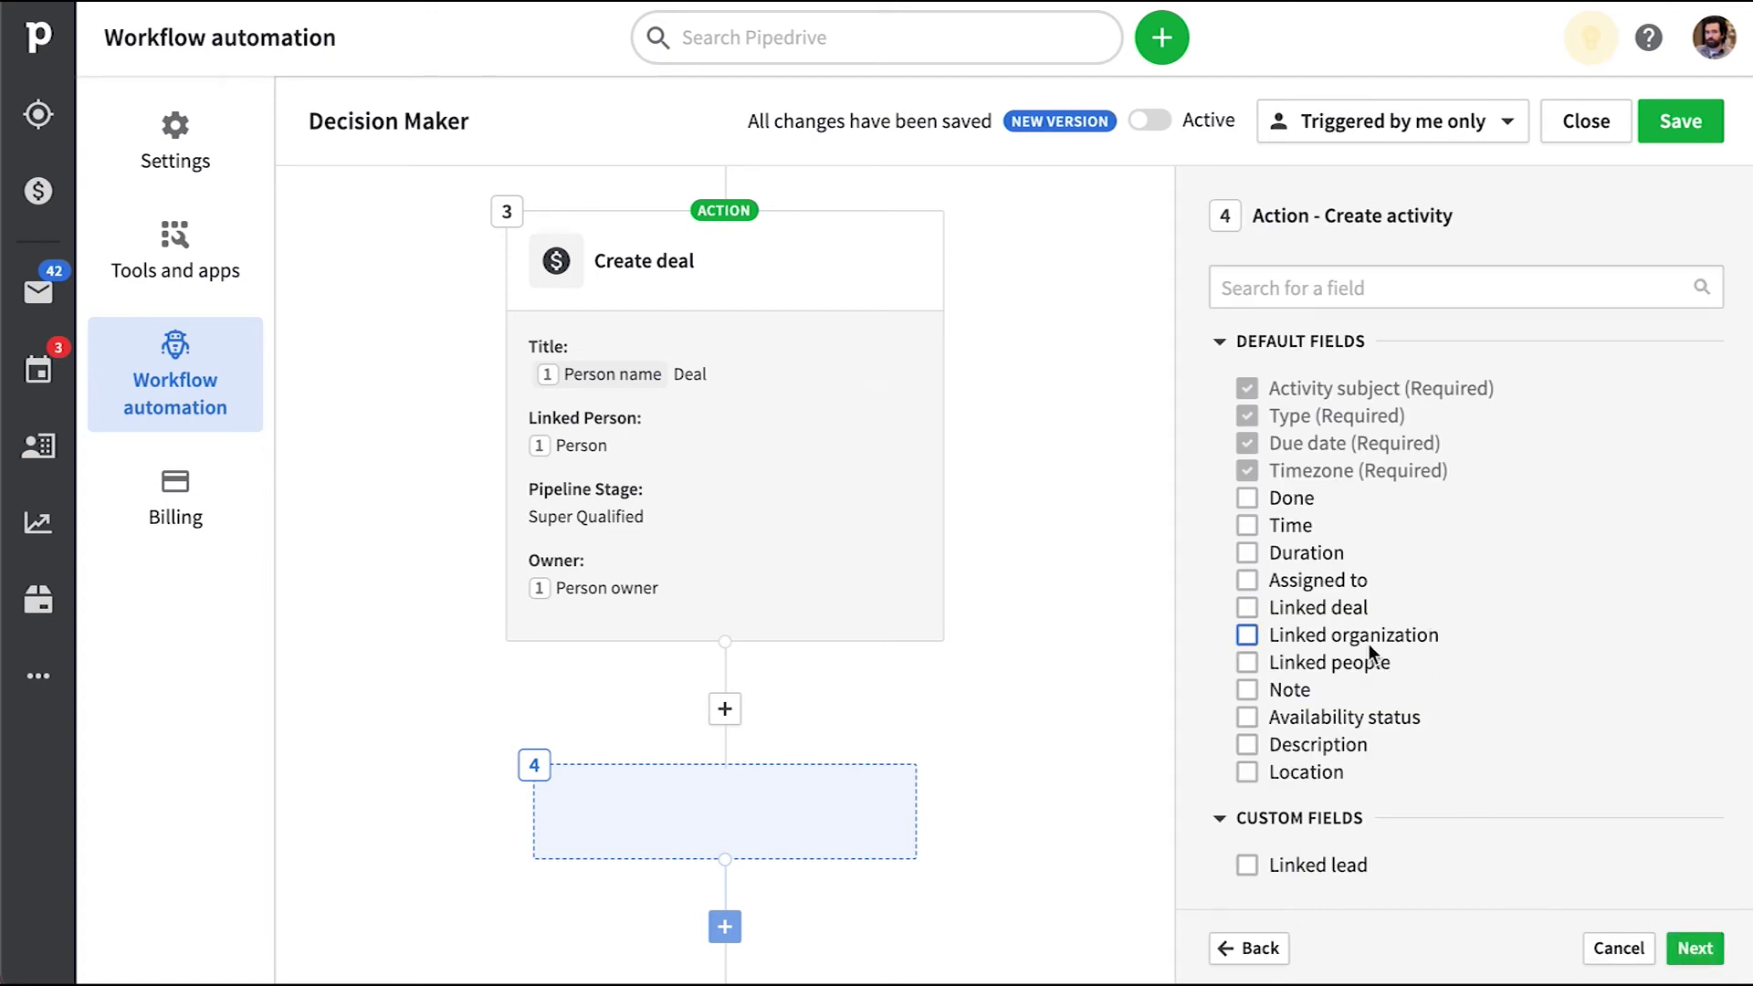
Include Assigned to, Linked deal, Linked people and Availability status fields in the activity form
click(1332, 589)
click(1335, 610)
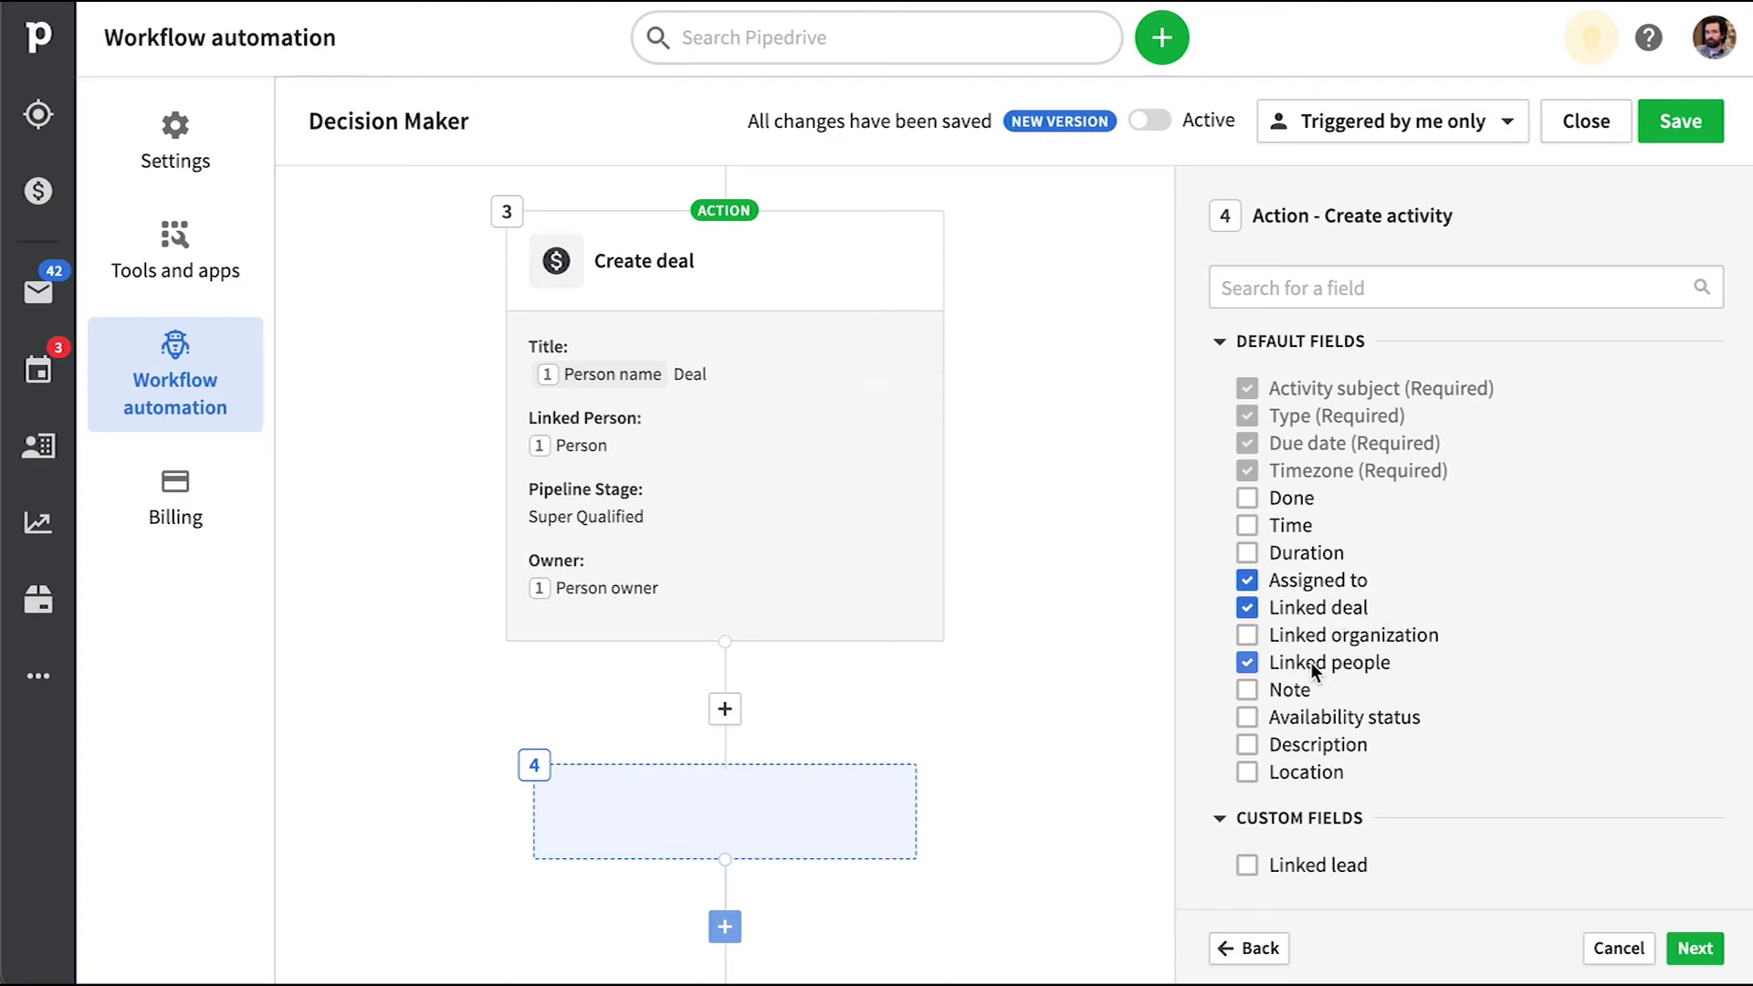
click(1337, 719)
click(1695, 948)
Set the activity subject to 'Person name Follow up call' and its type to Call
click(1702, 329)
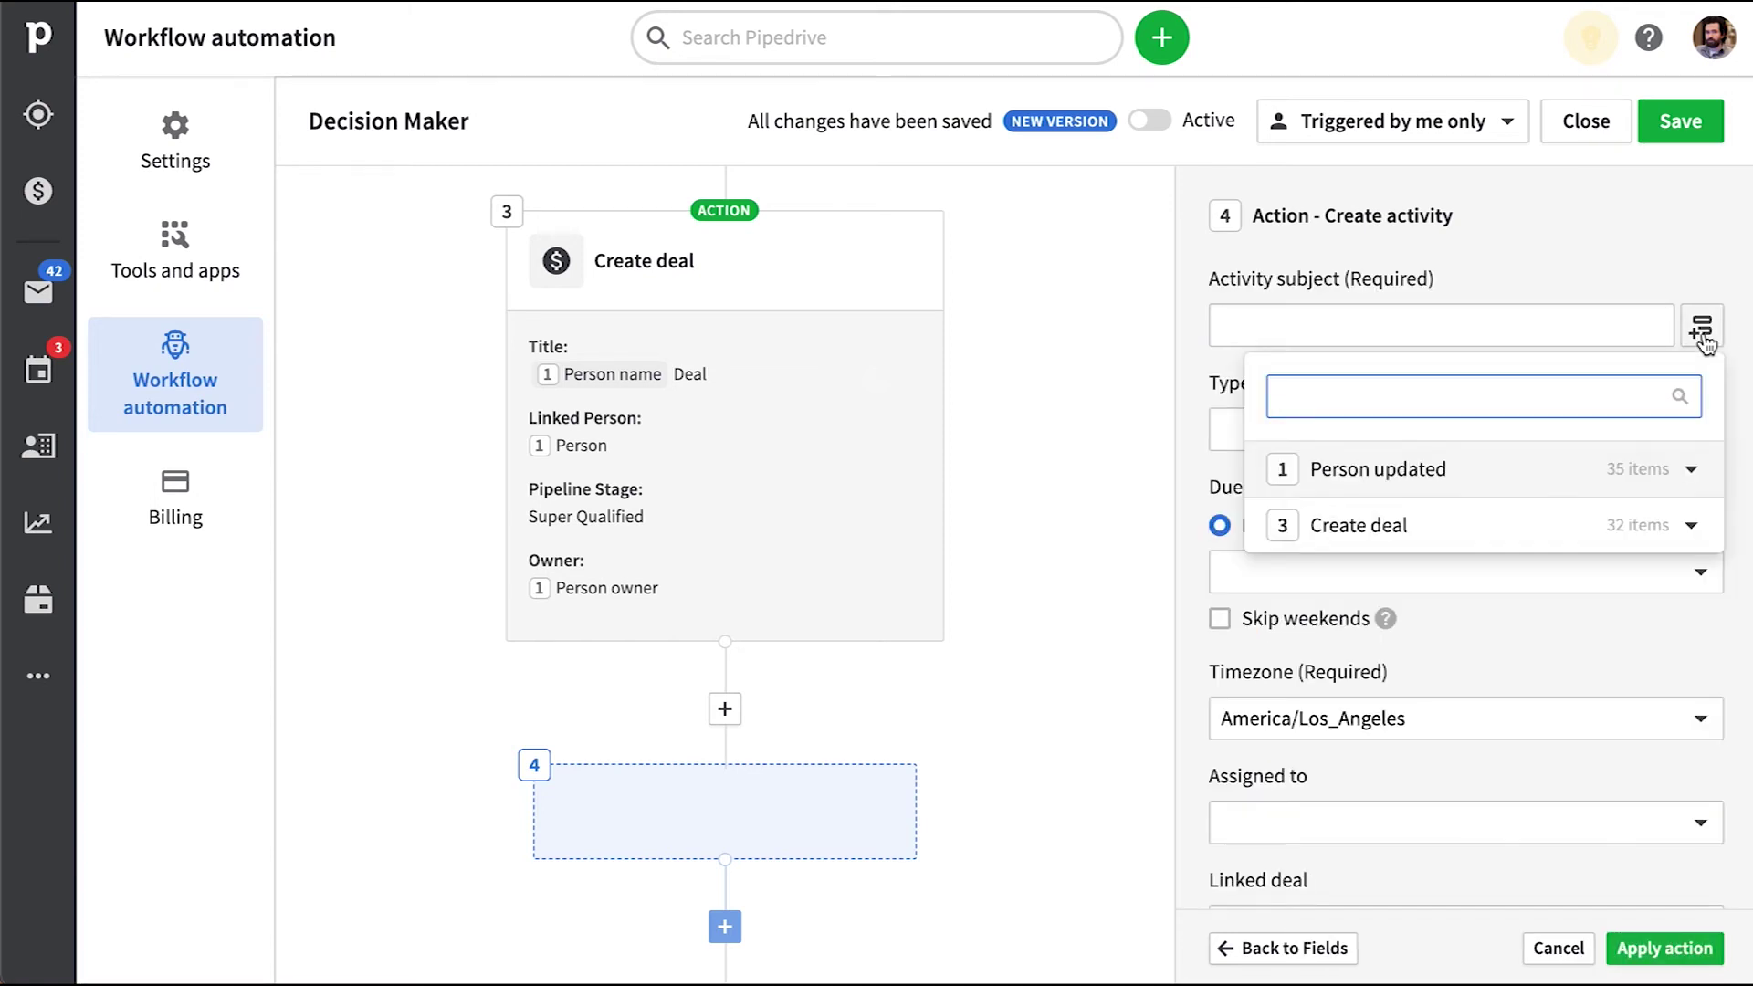
text(name)
click(1497, 717)
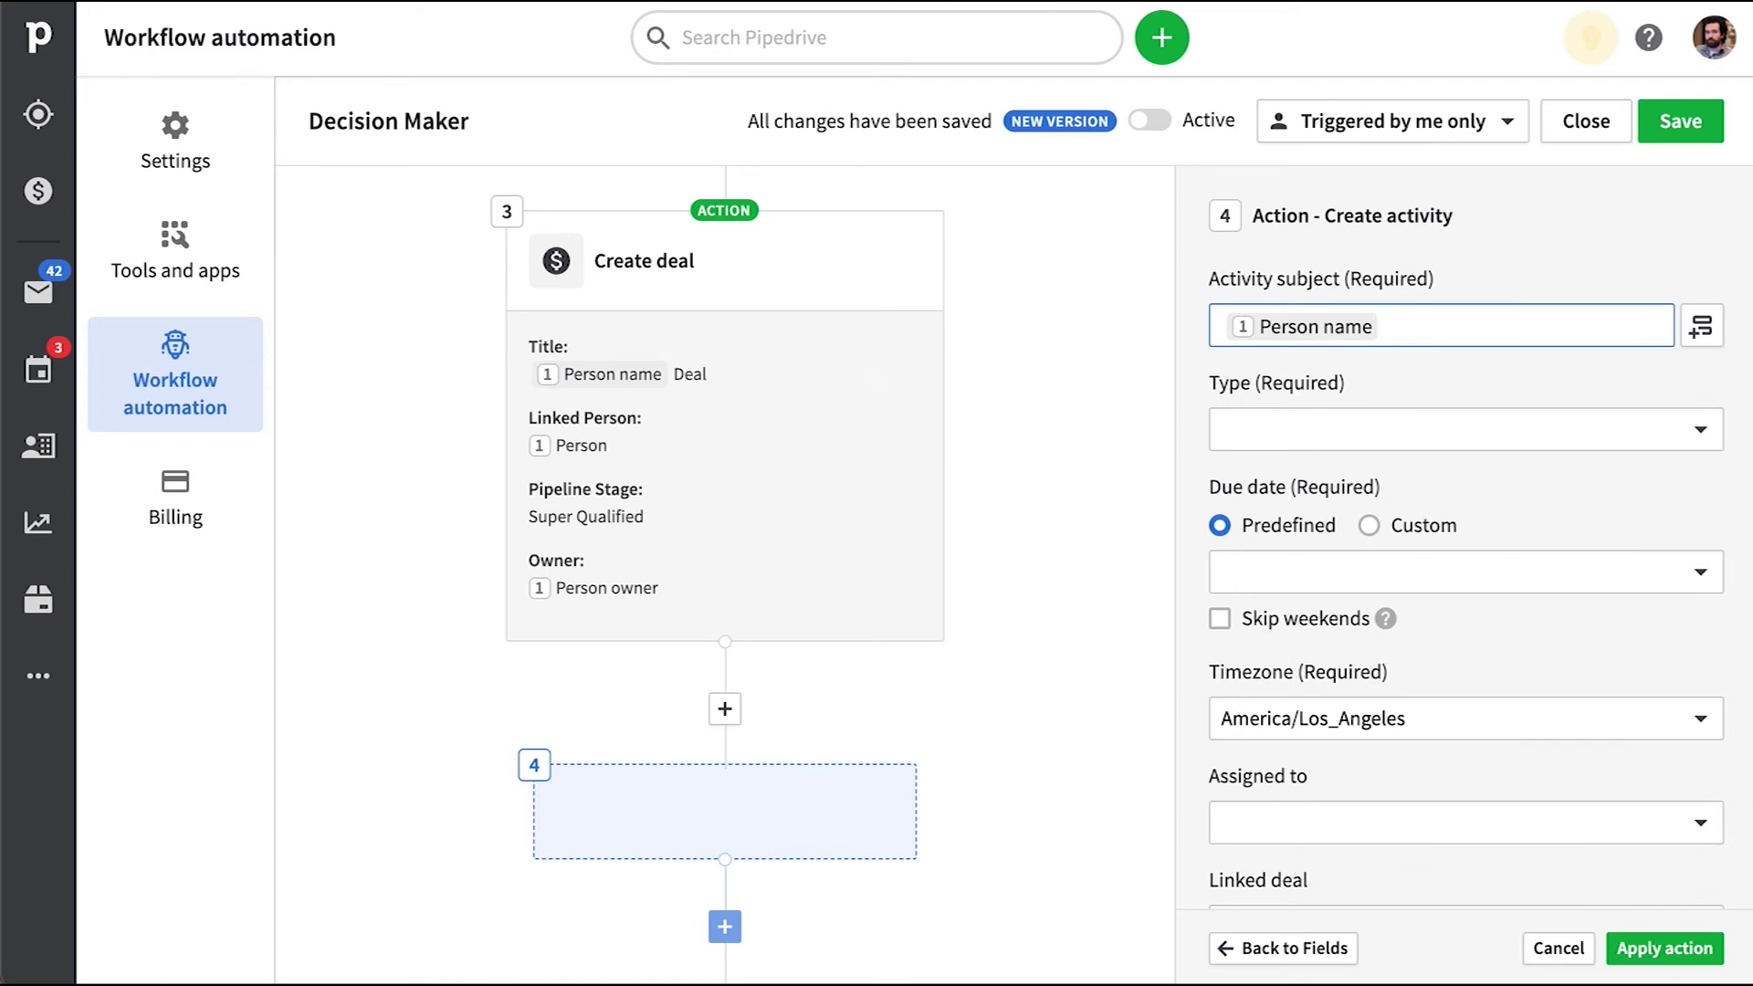
text(Follow up call)
click(1651, 427)
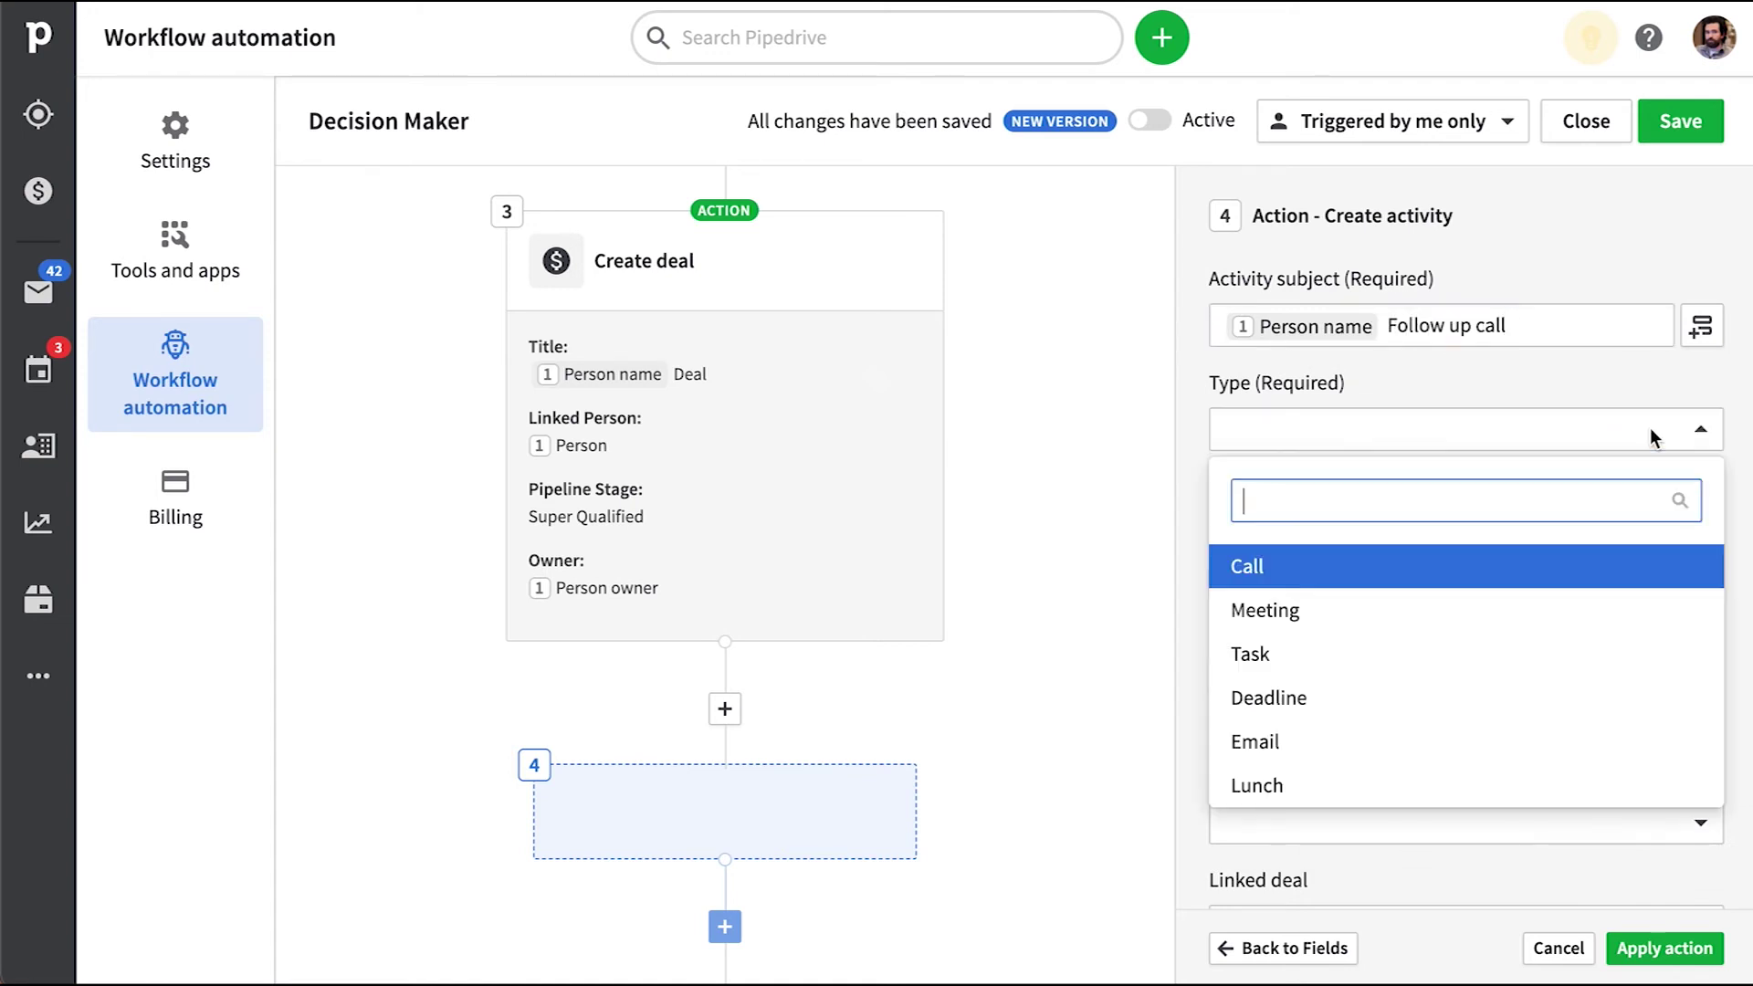
click(1403, 573)
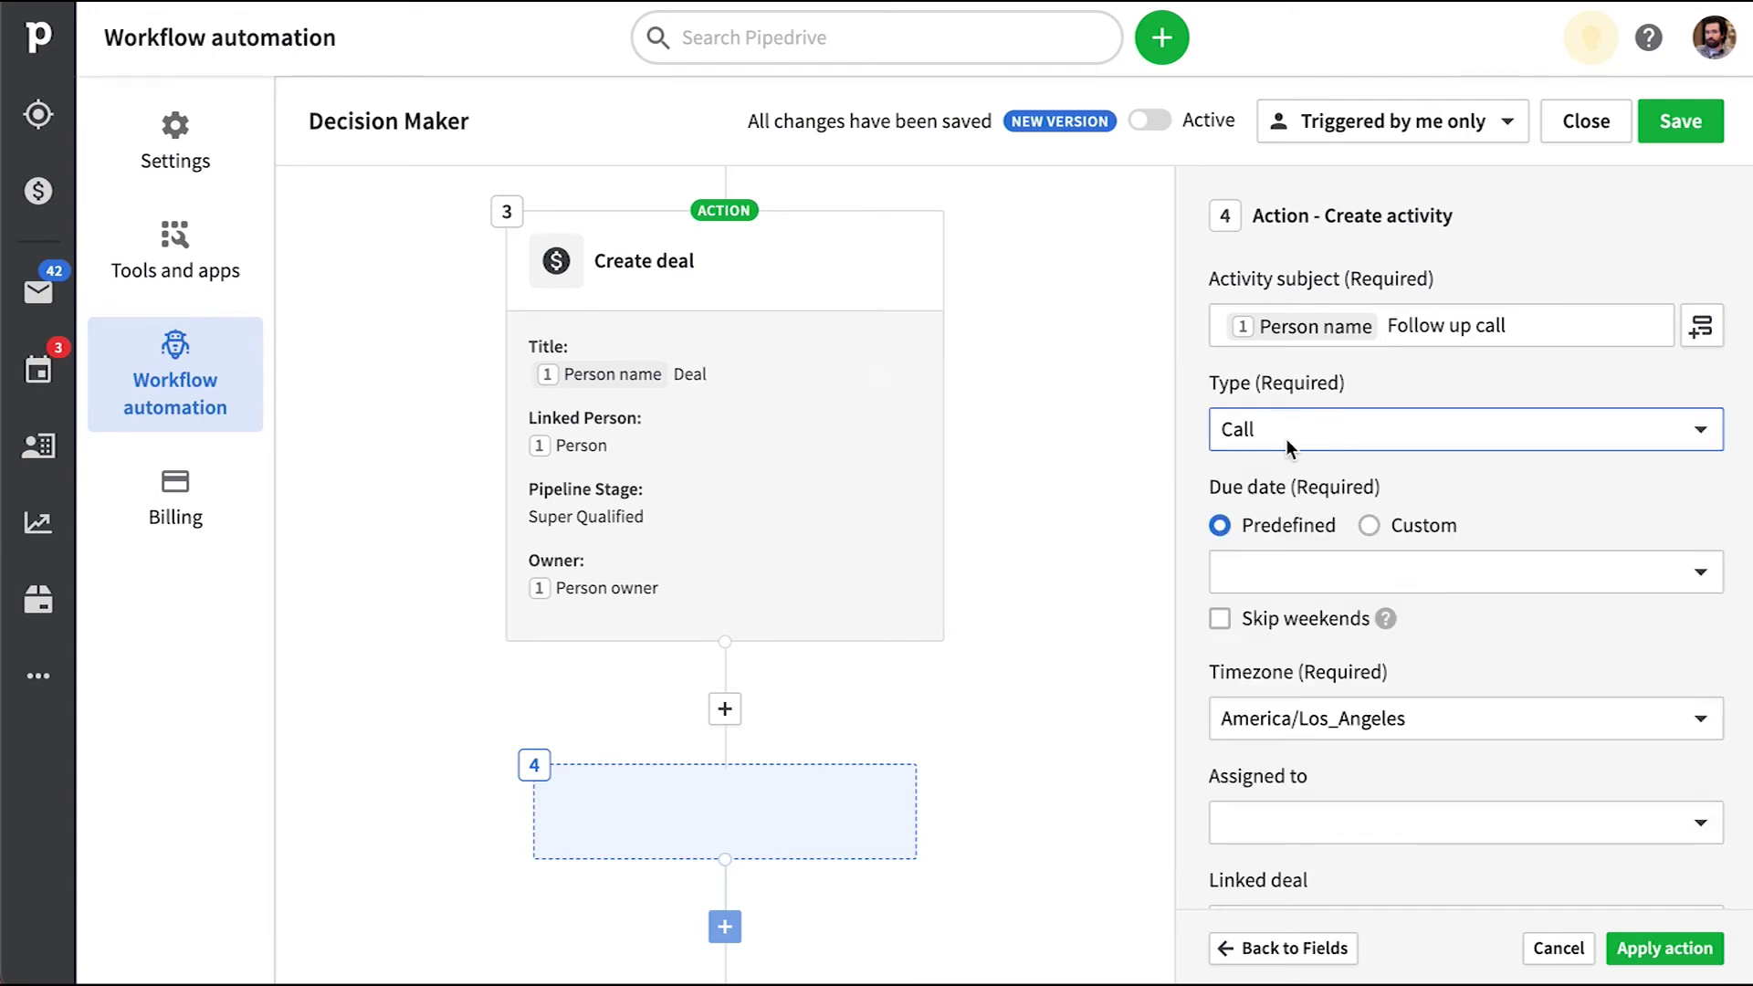
Give the call a custom due date of 4 days, skipping weekends
click(1369, 525)
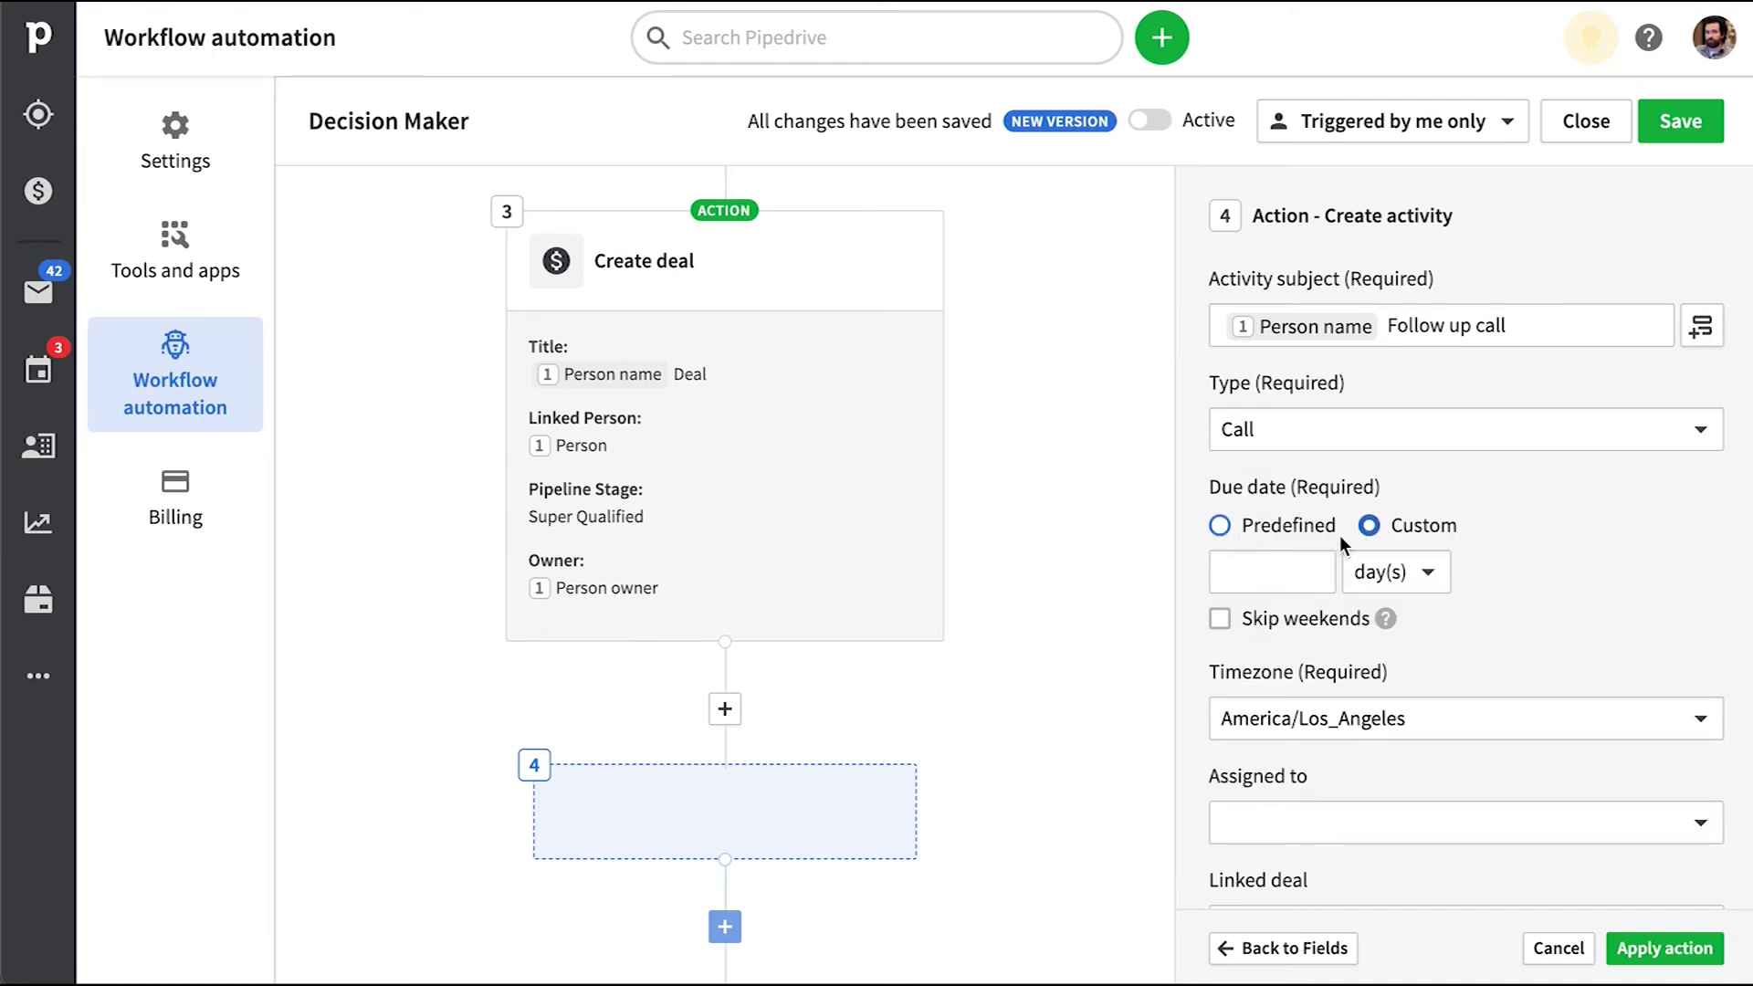
click(1364, 575)
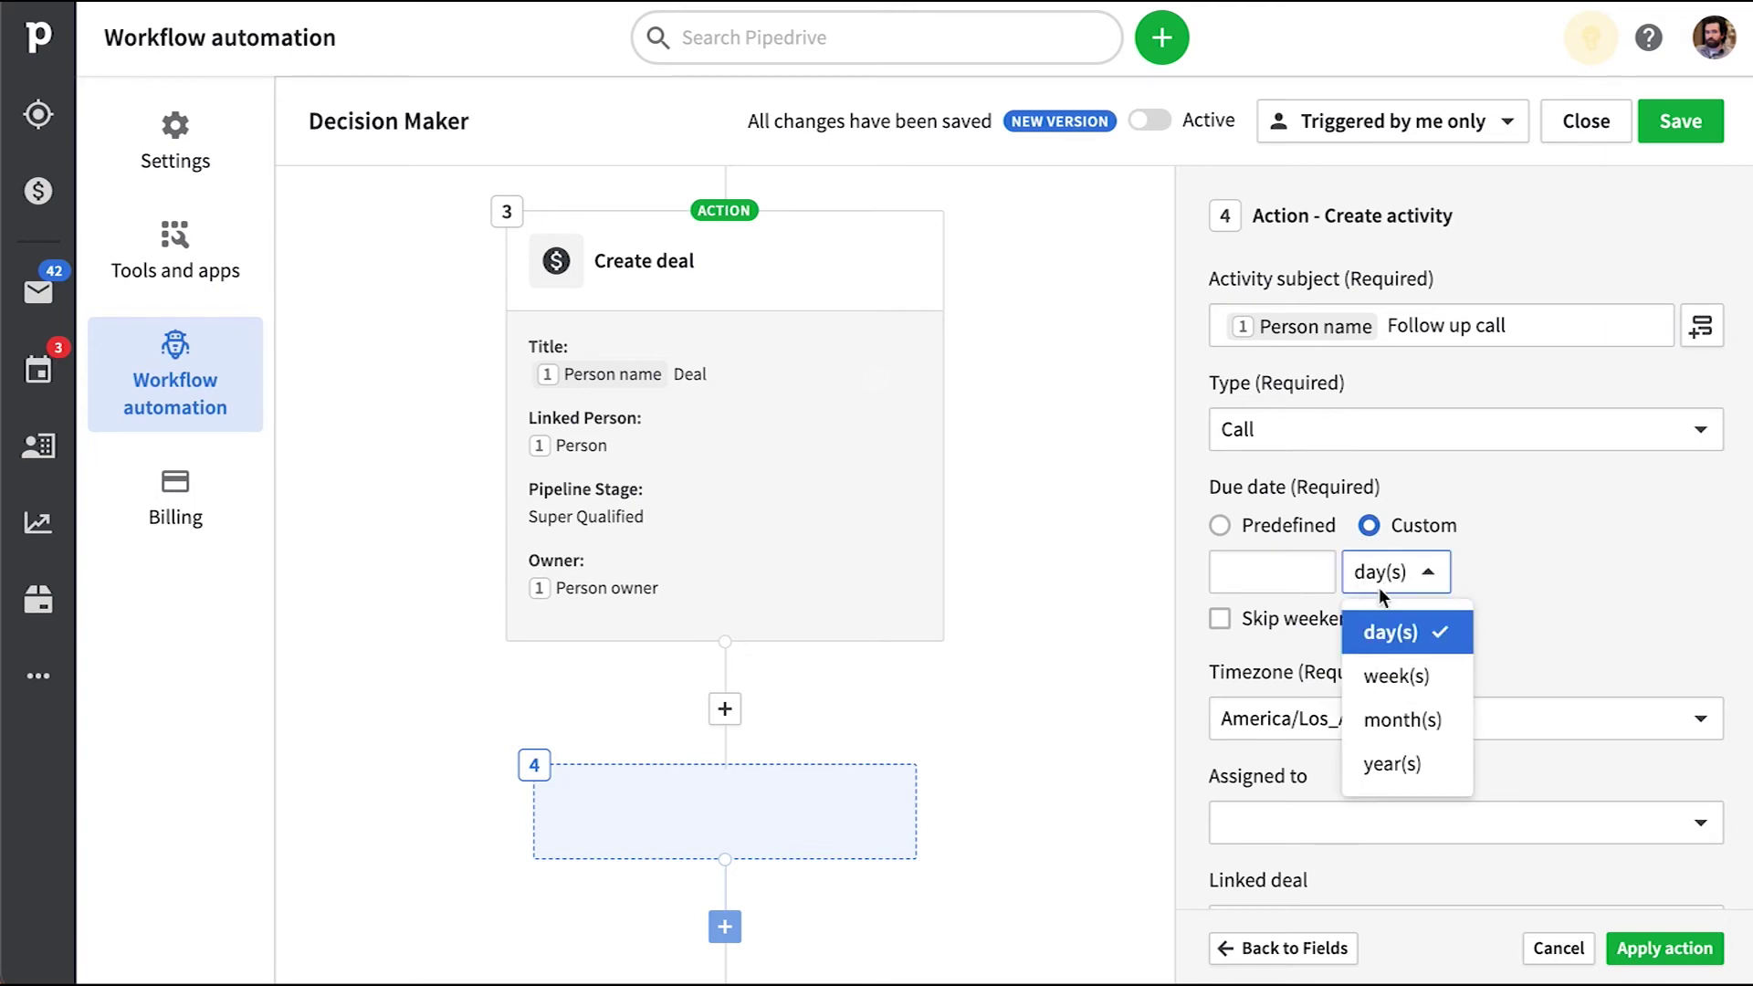
click(1315, 566)
double_click(1316, 565)
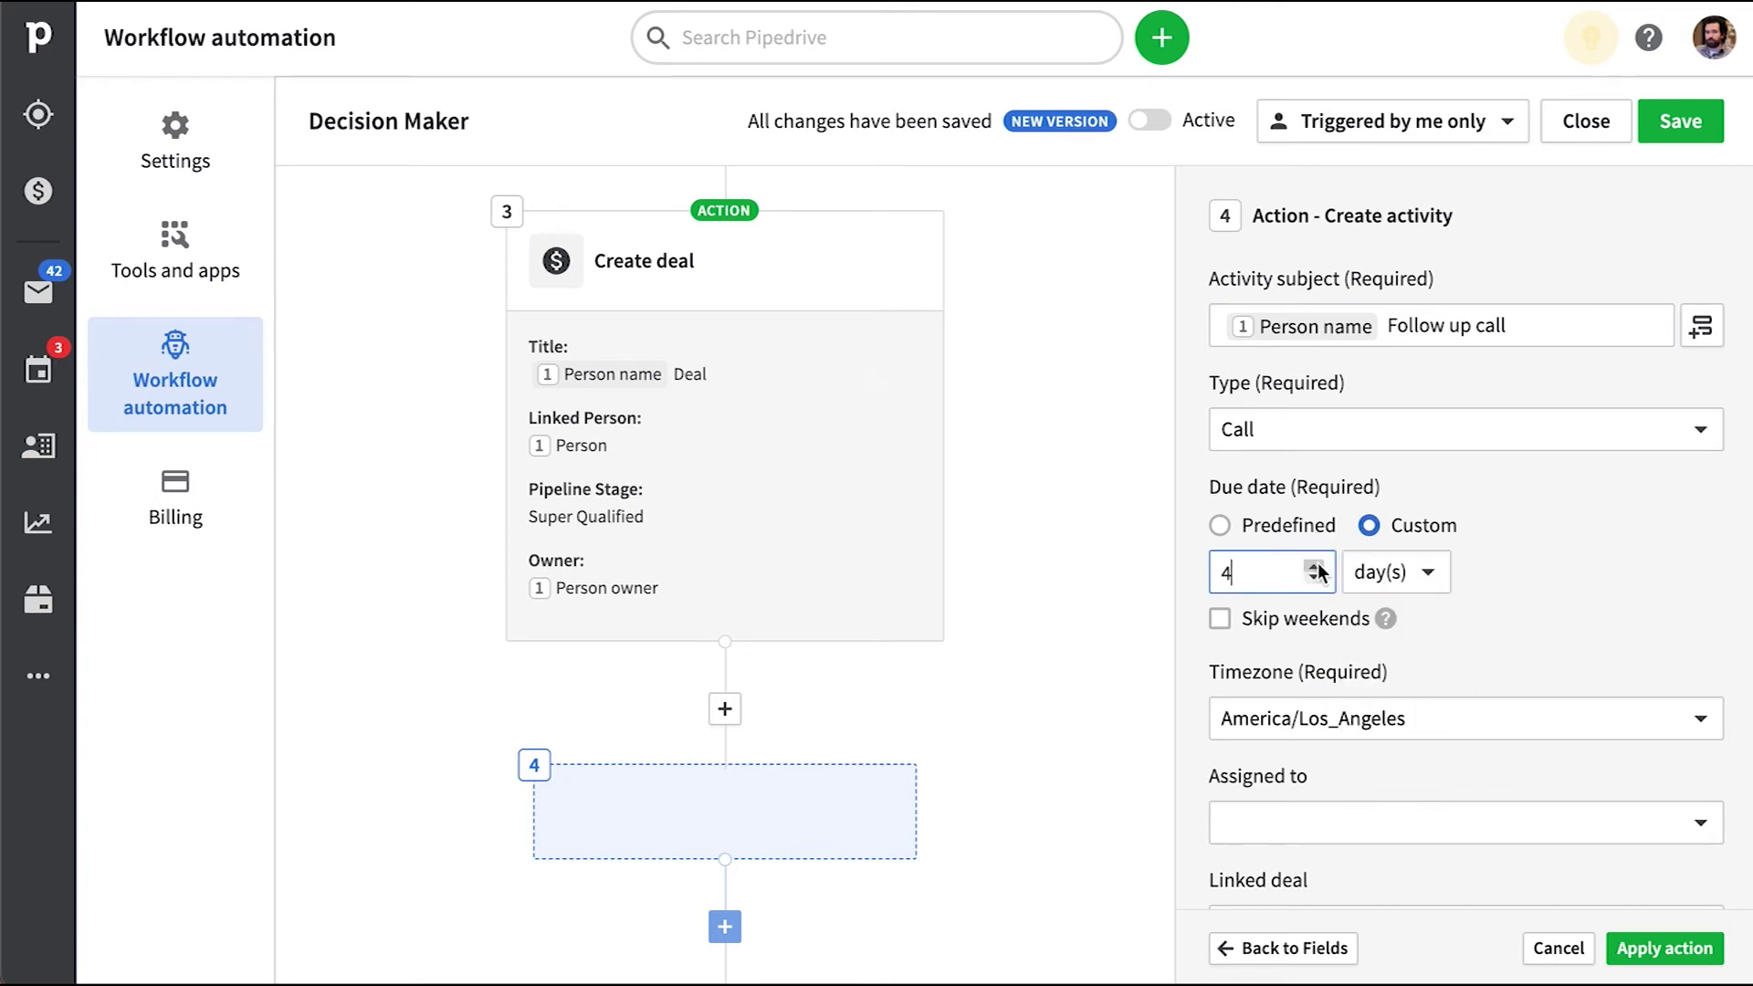
click(1266, 619)
mouse_move(1383, 617)
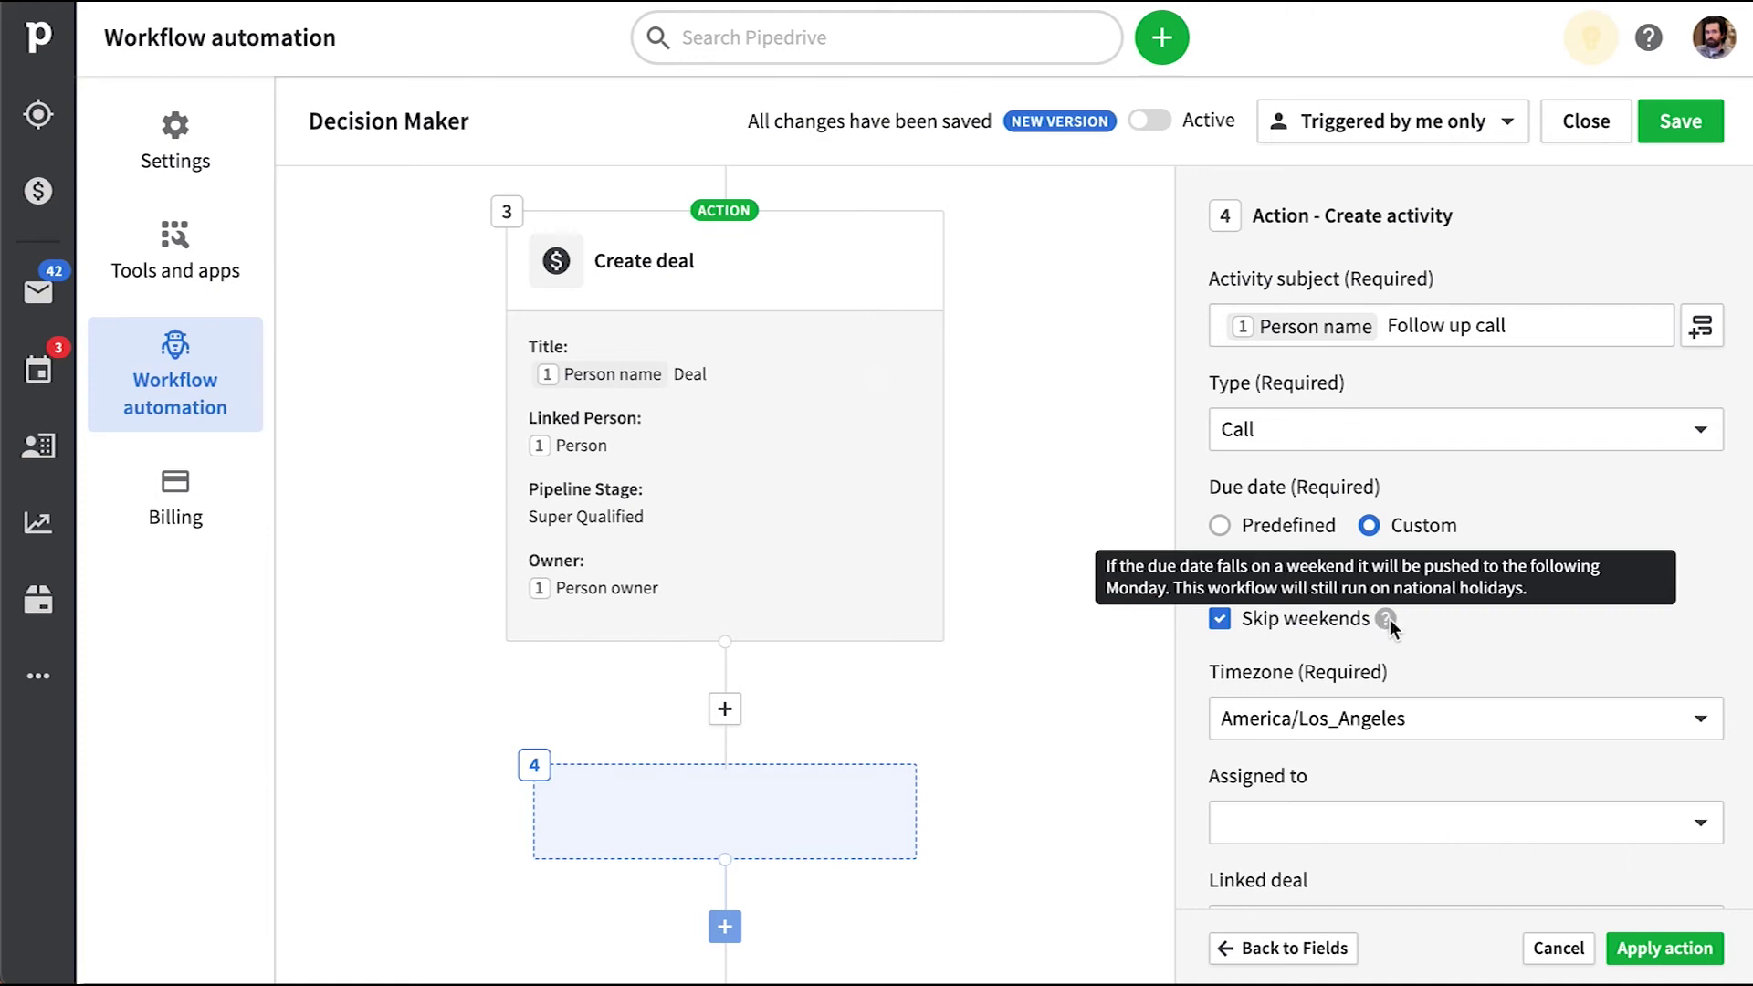
scroll(1494, 627, down, 2)
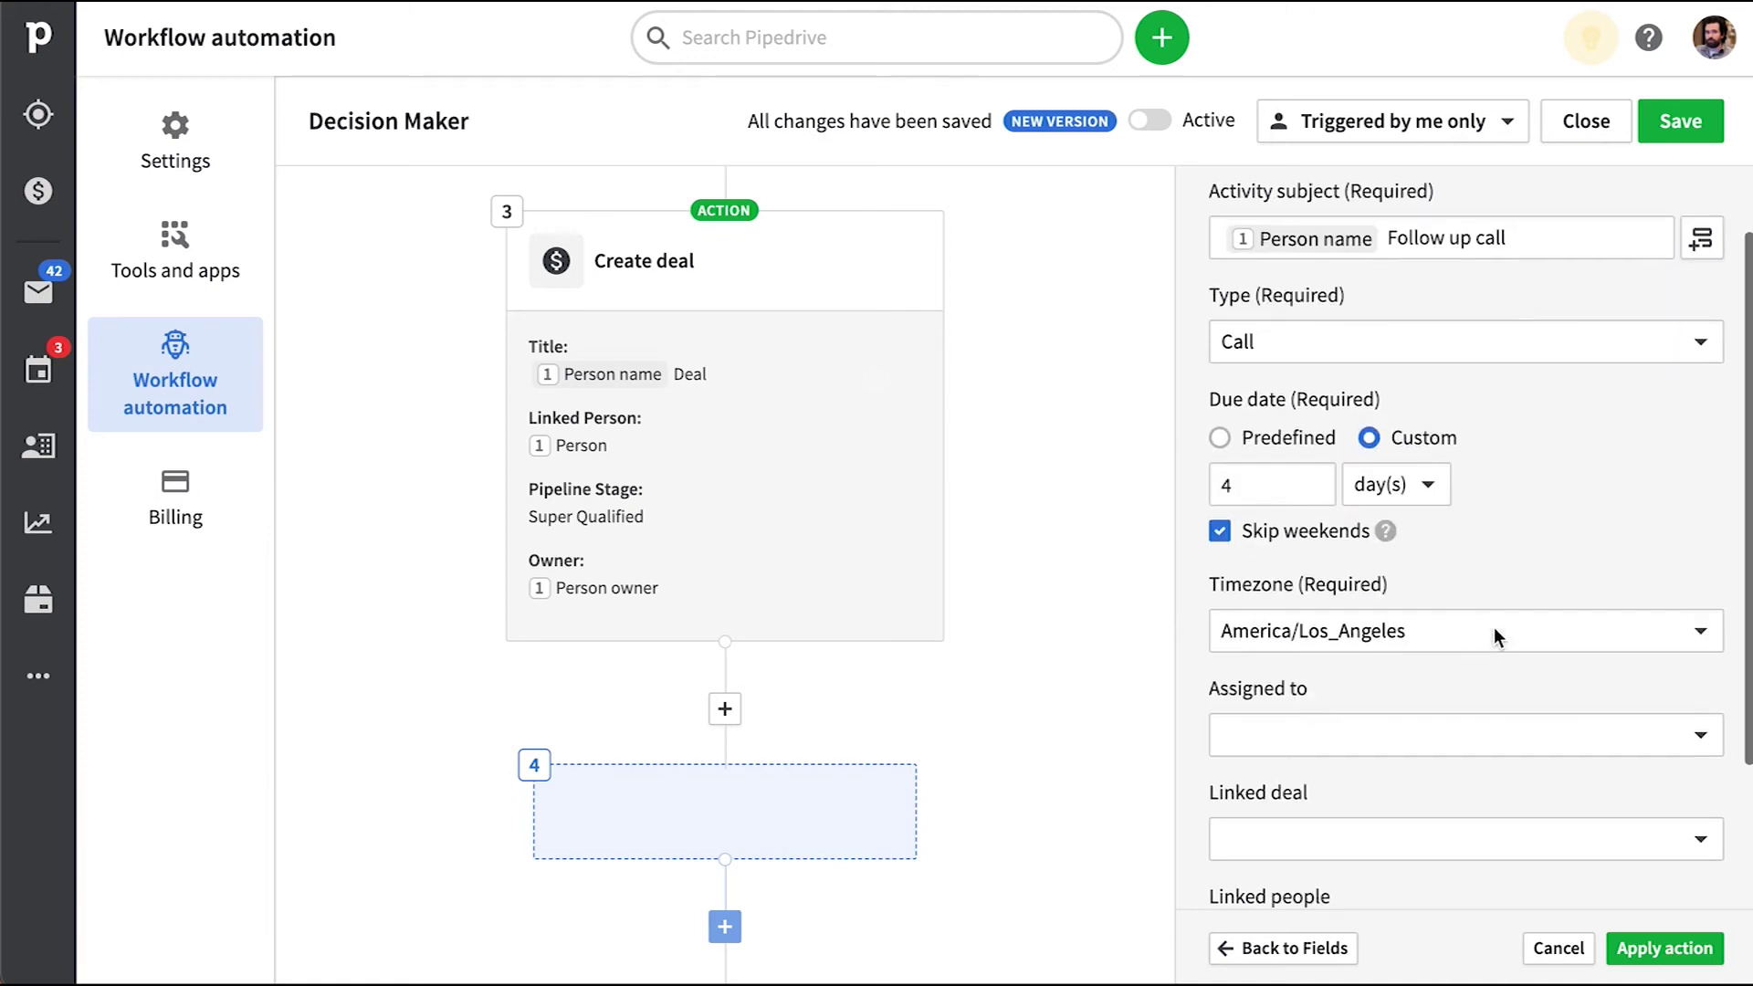
Assign the call to 3. Deal owner and link it to 3. Deal
scroll(1494, 627, down, 1)
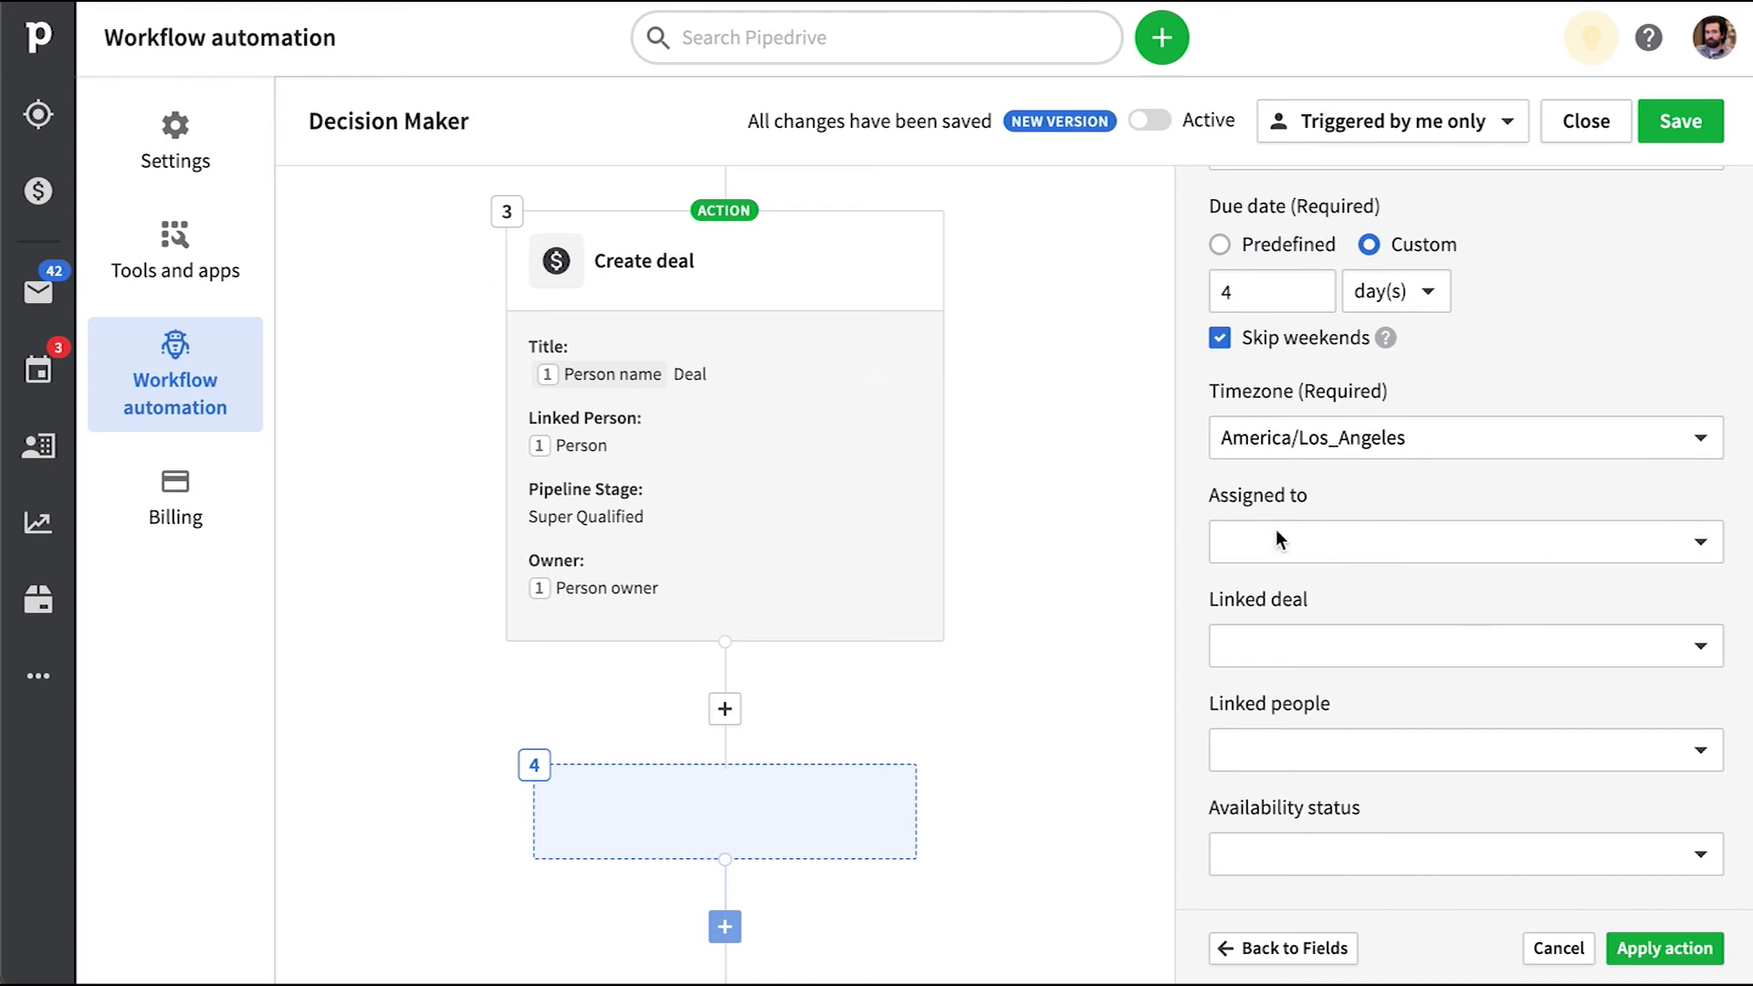
click(1678, 542)
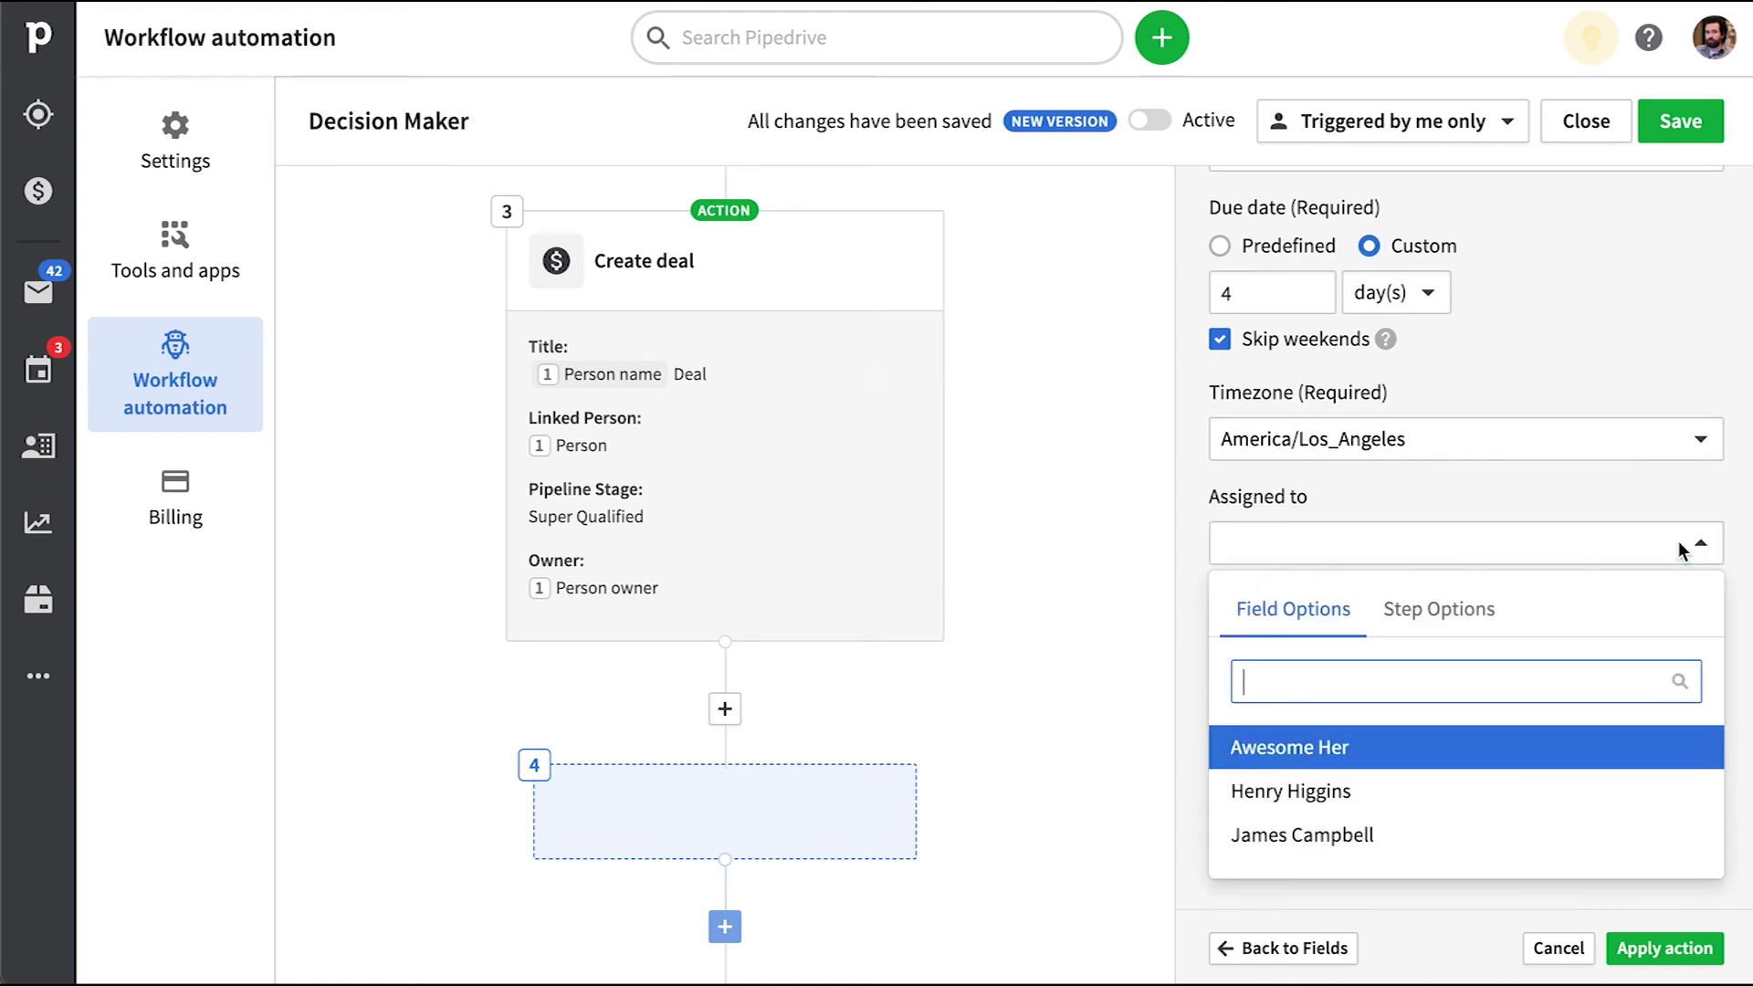
click(1475, 620)
click(1360, 815)
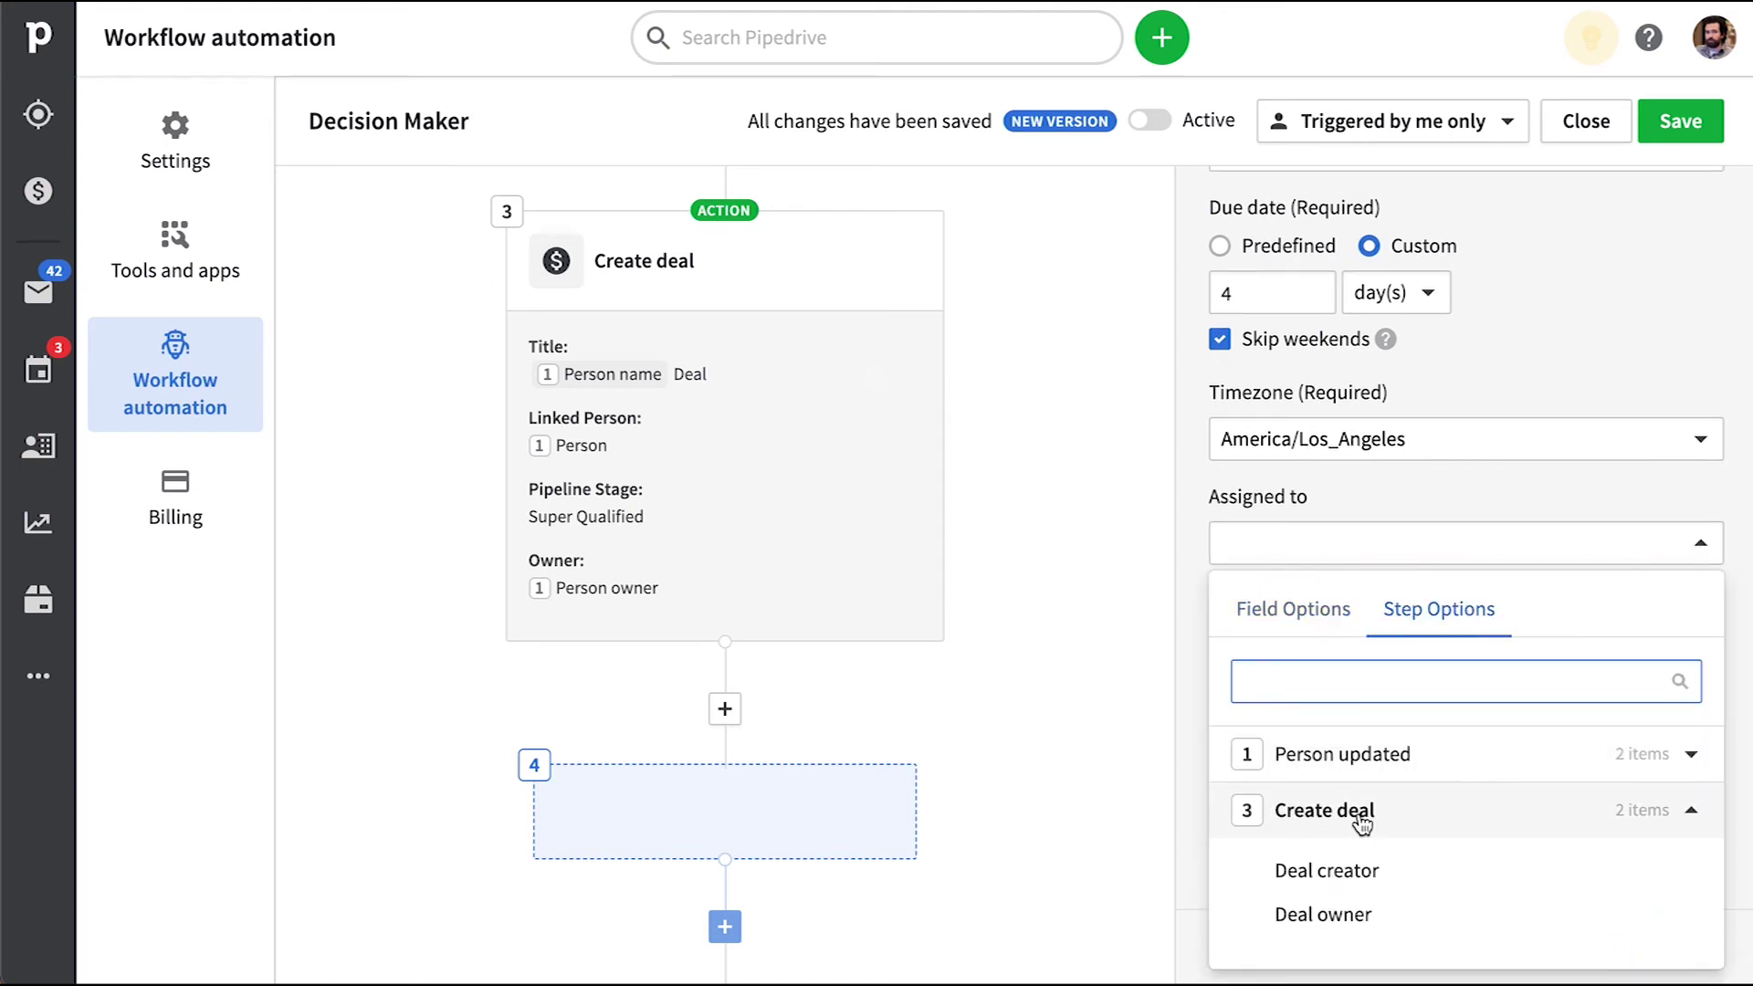
click(1328, 914)
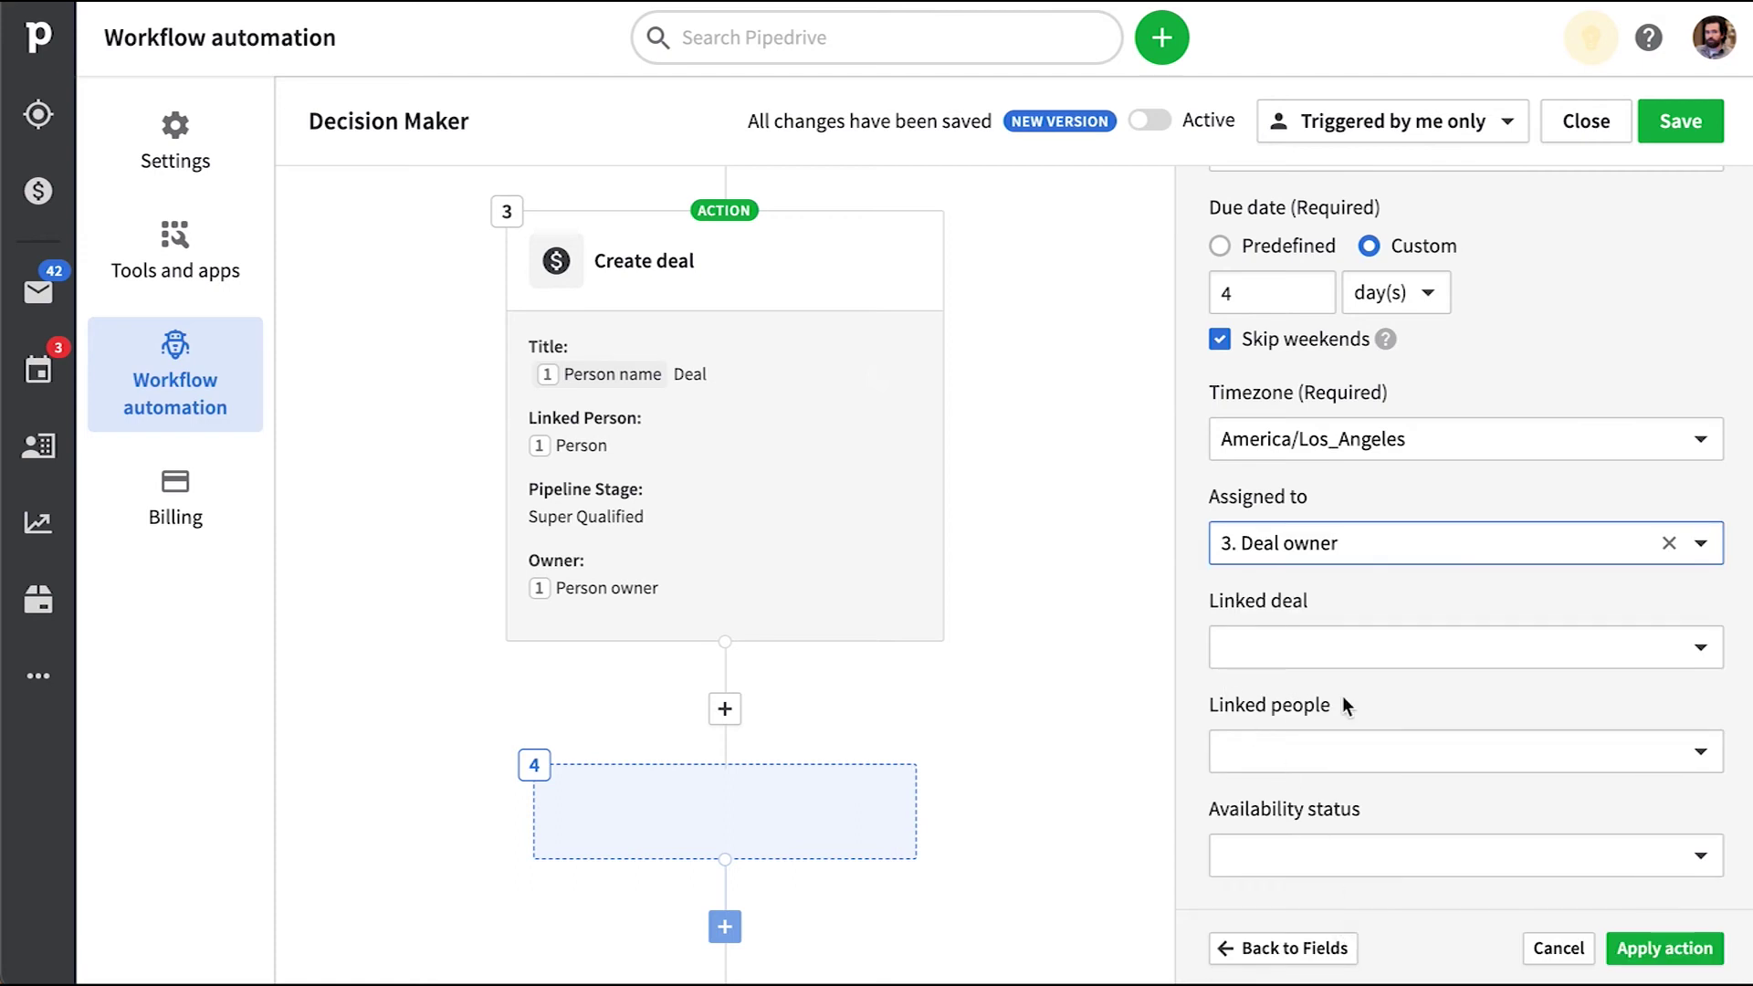
click(1379, 649)
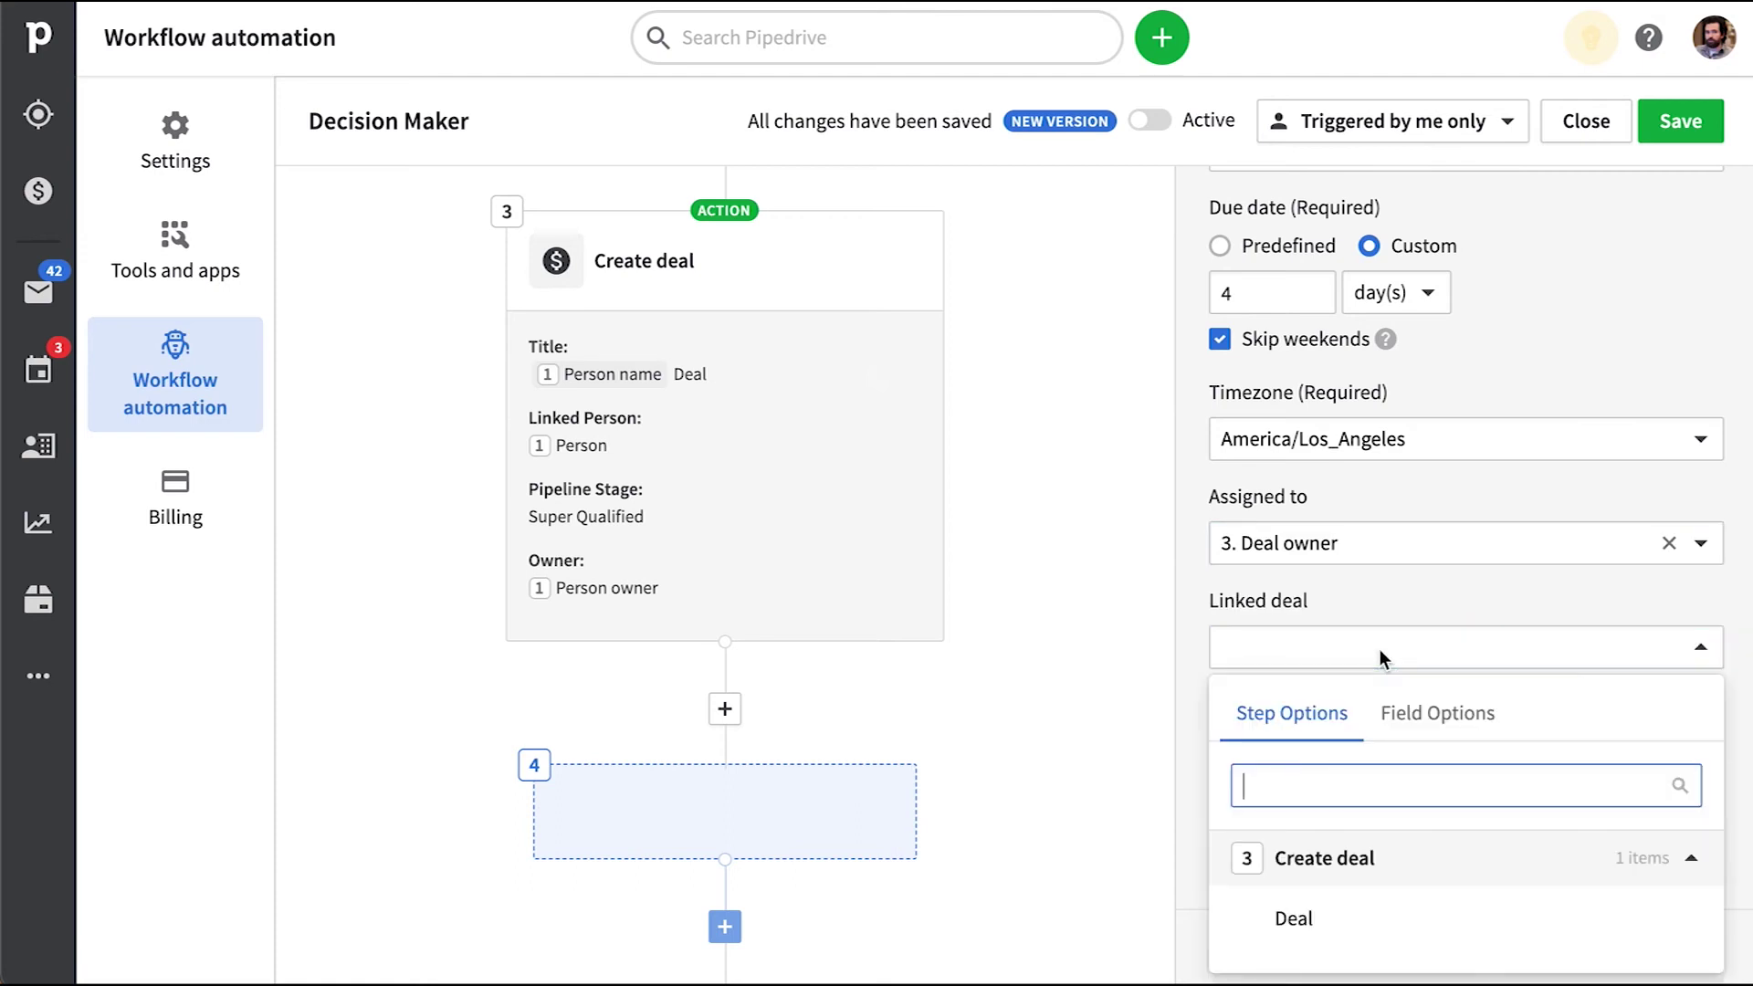
click(1337, 928)
Link 3. Deal contact person, set availability to Busy, and apply the activity action
click(1363, 762)
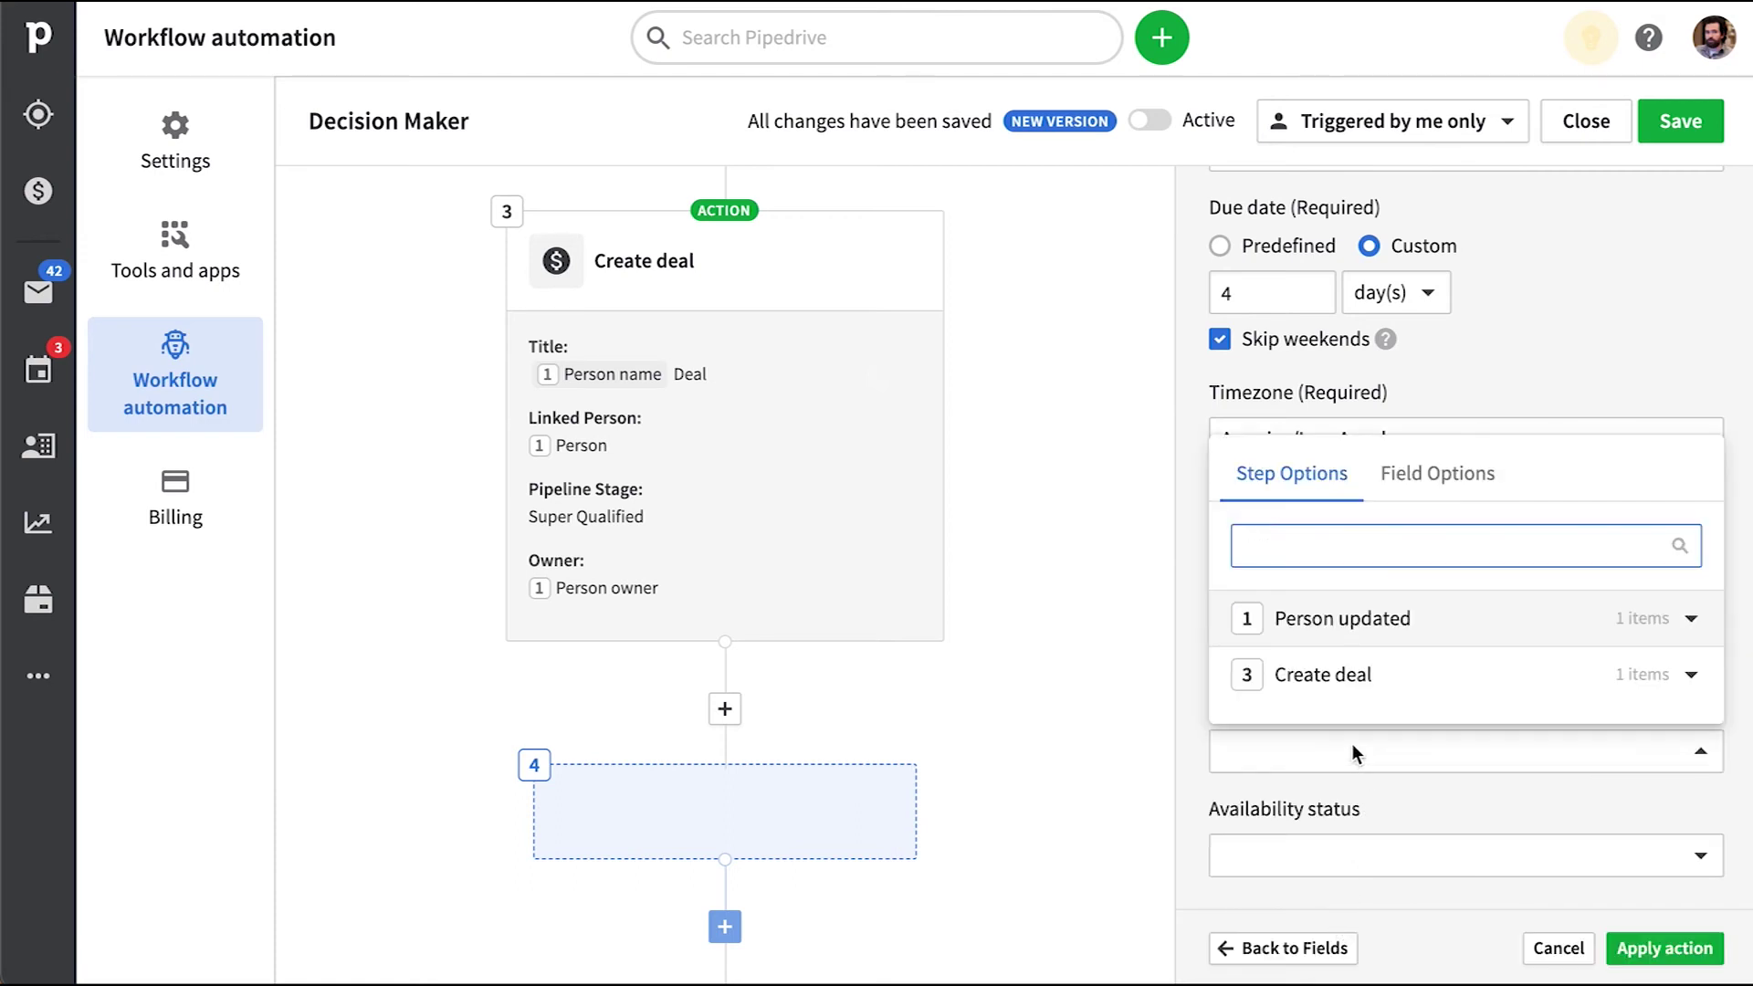
click(1339, 673)
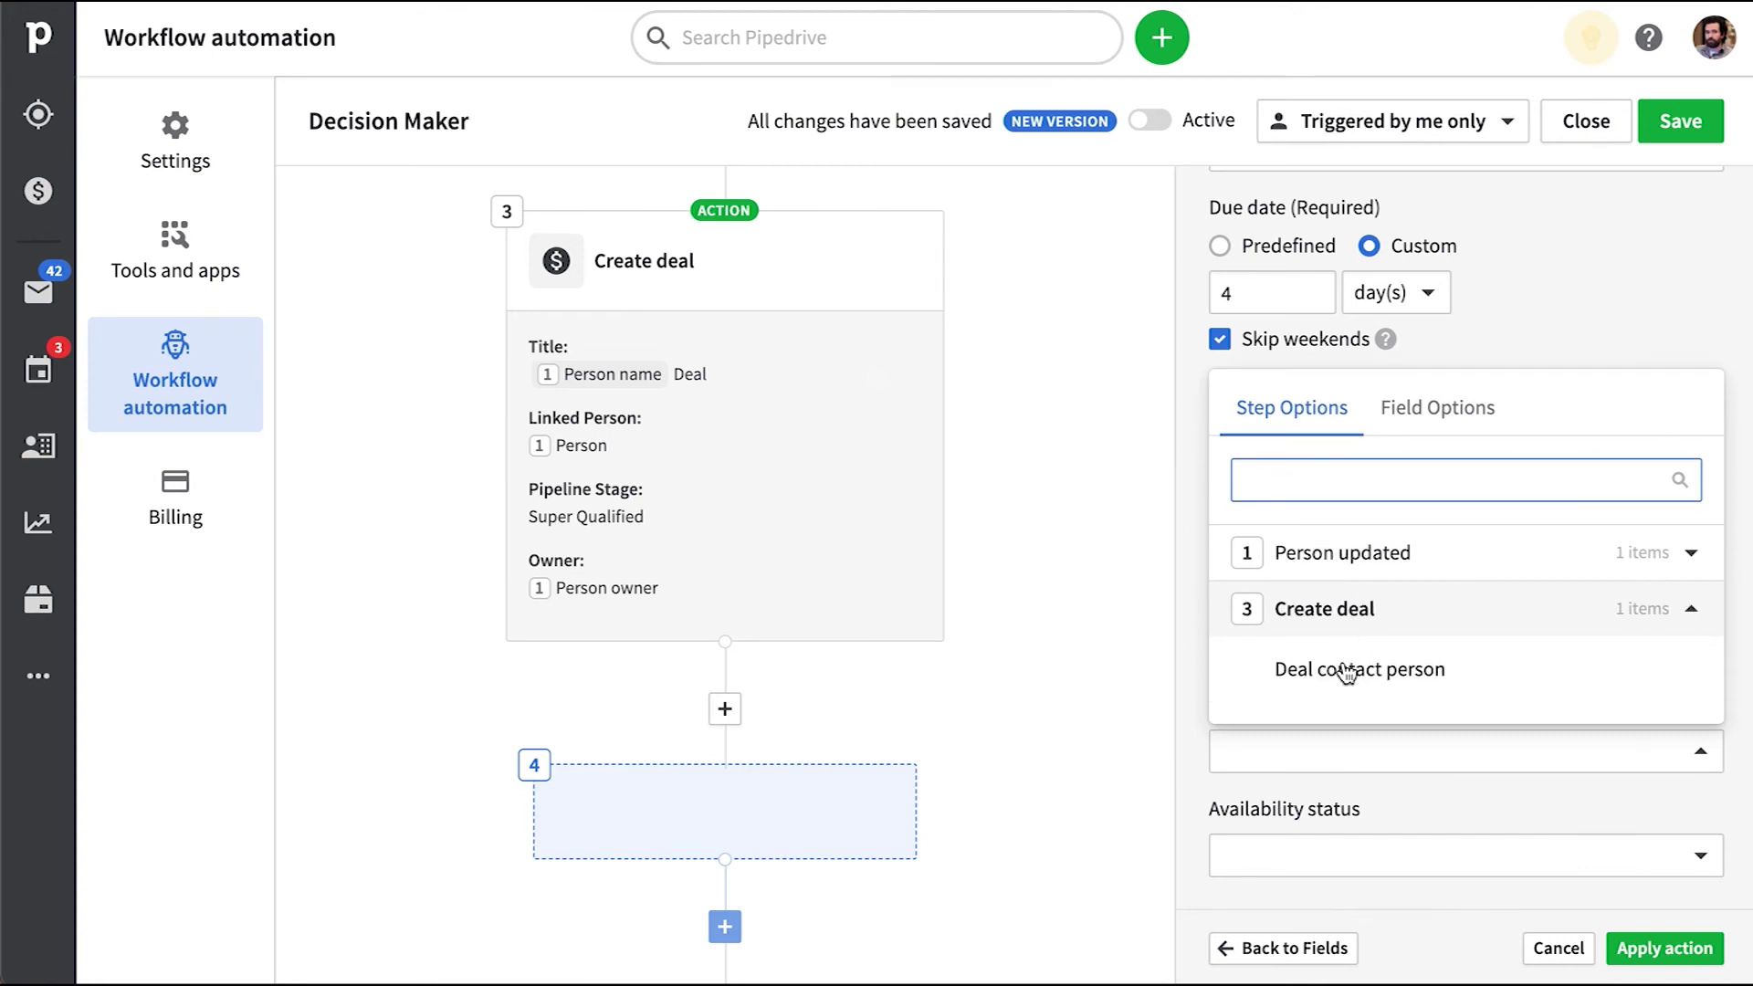
click(1301, 674)
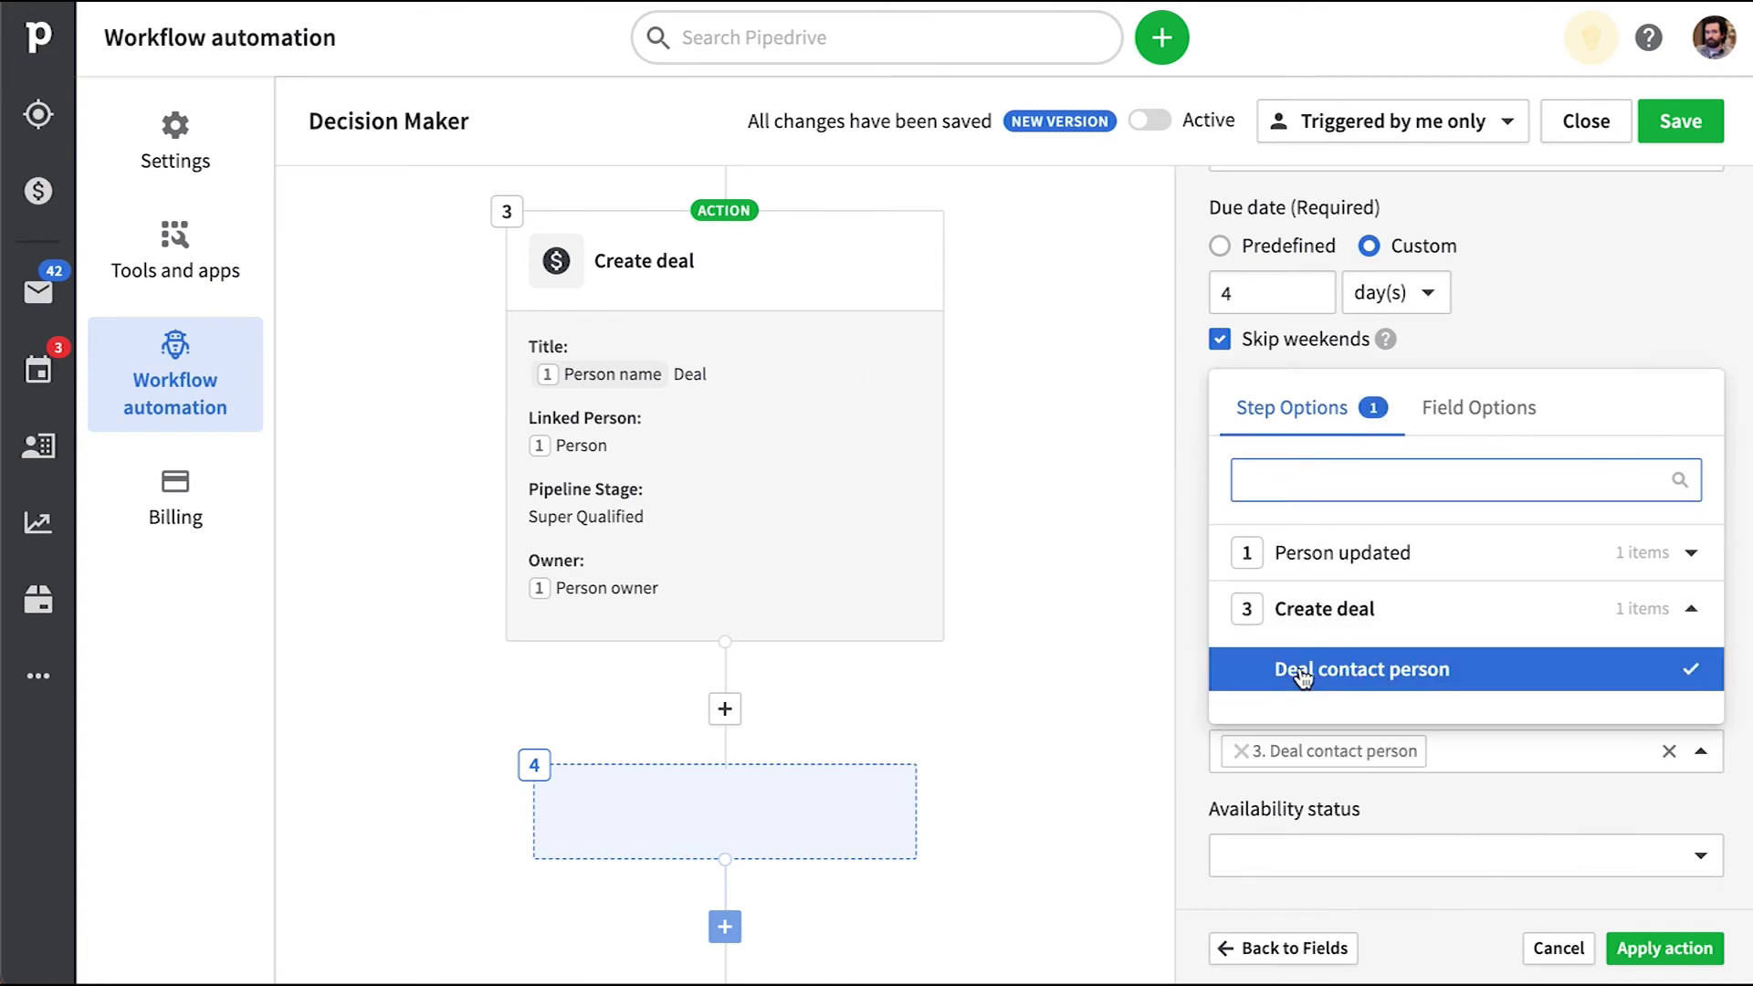
click(1452, 809)
click(1682, 860)
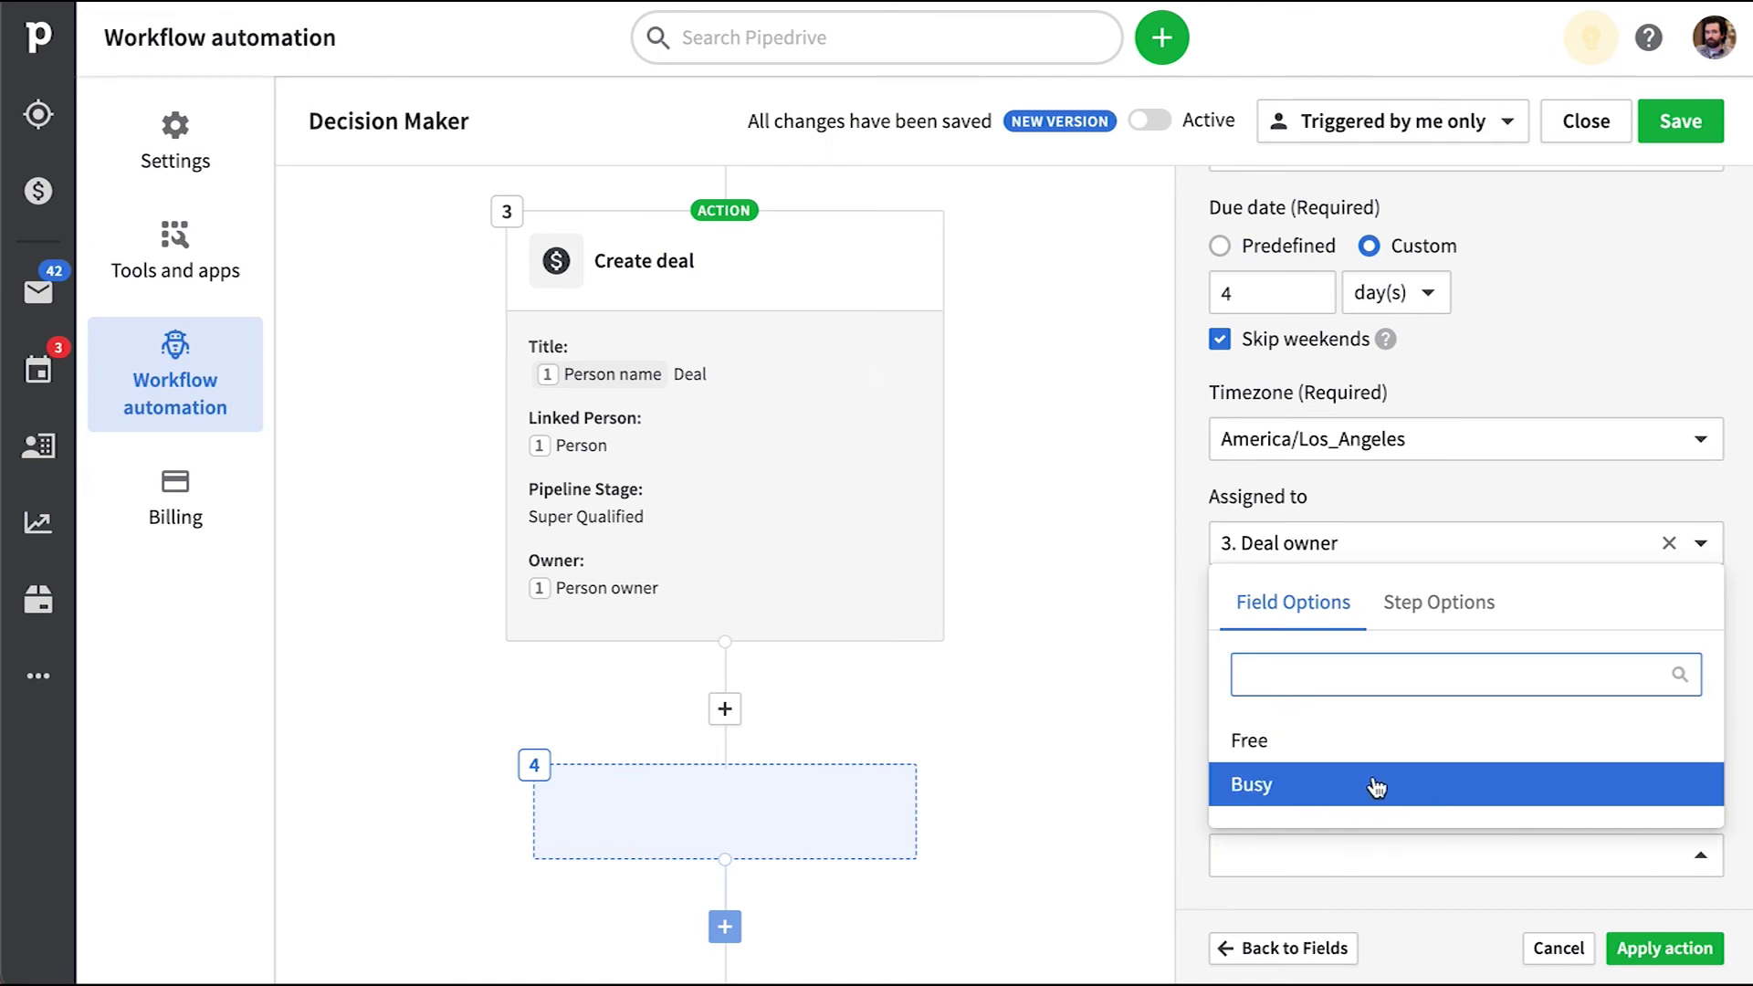
click(1274, 796)
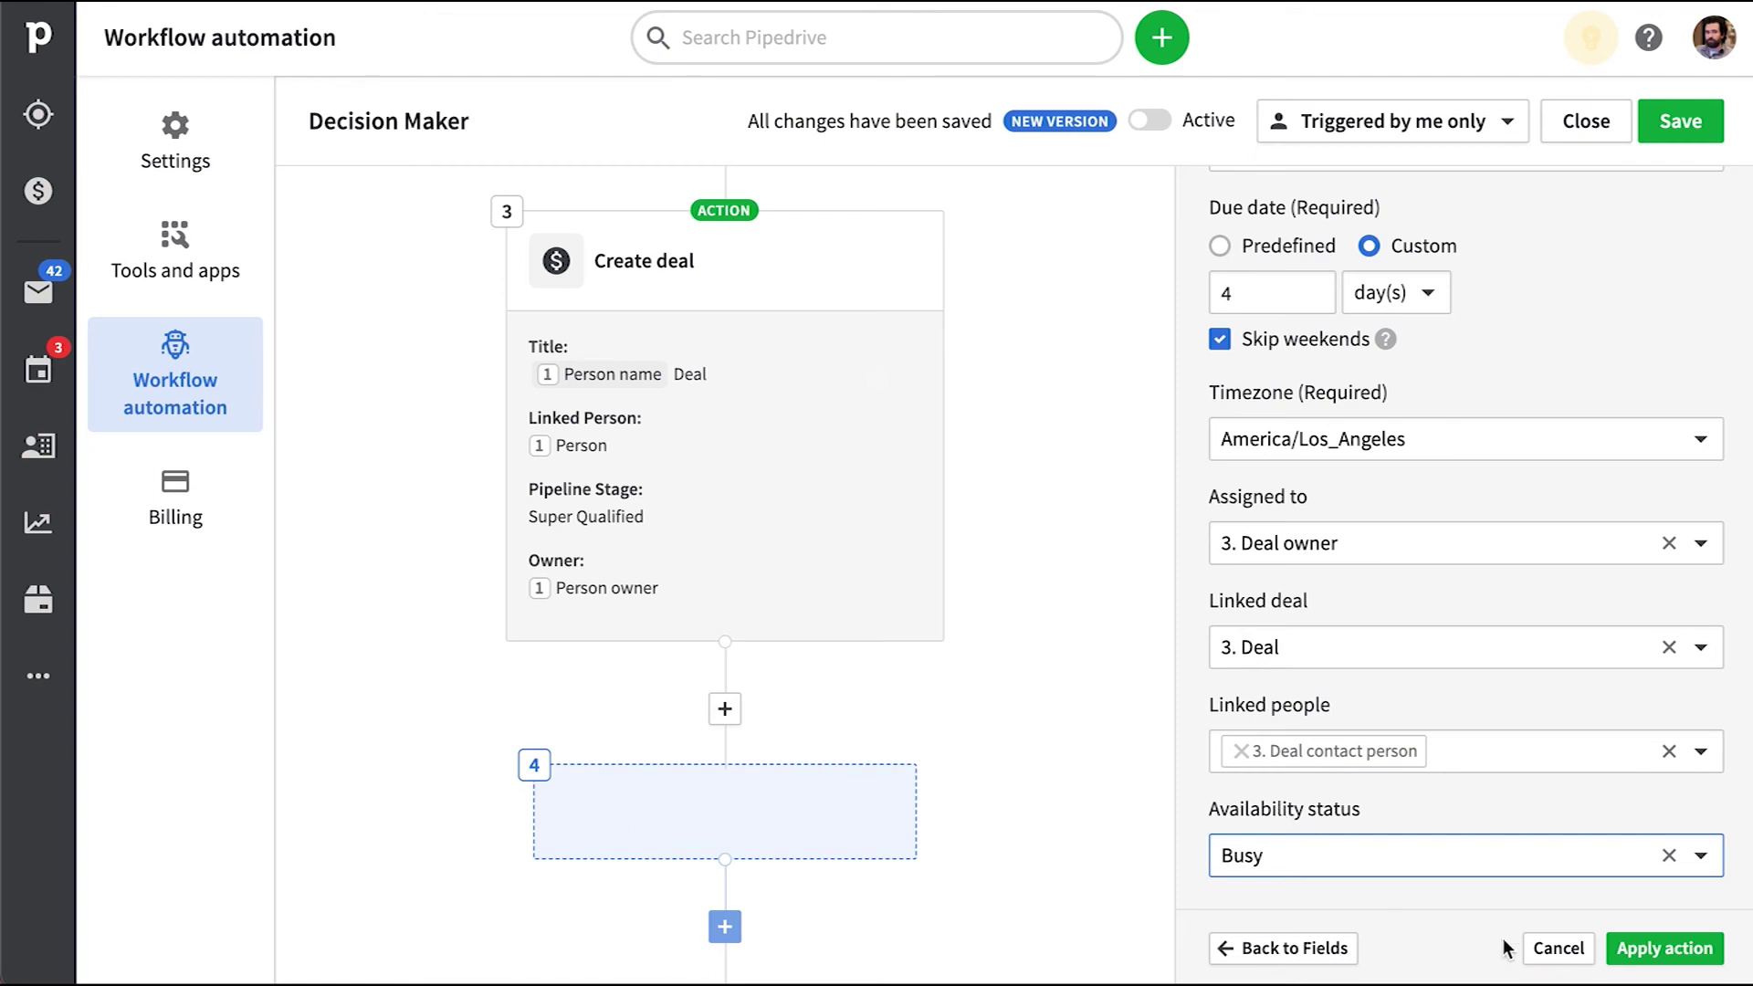
click(1663, 950)
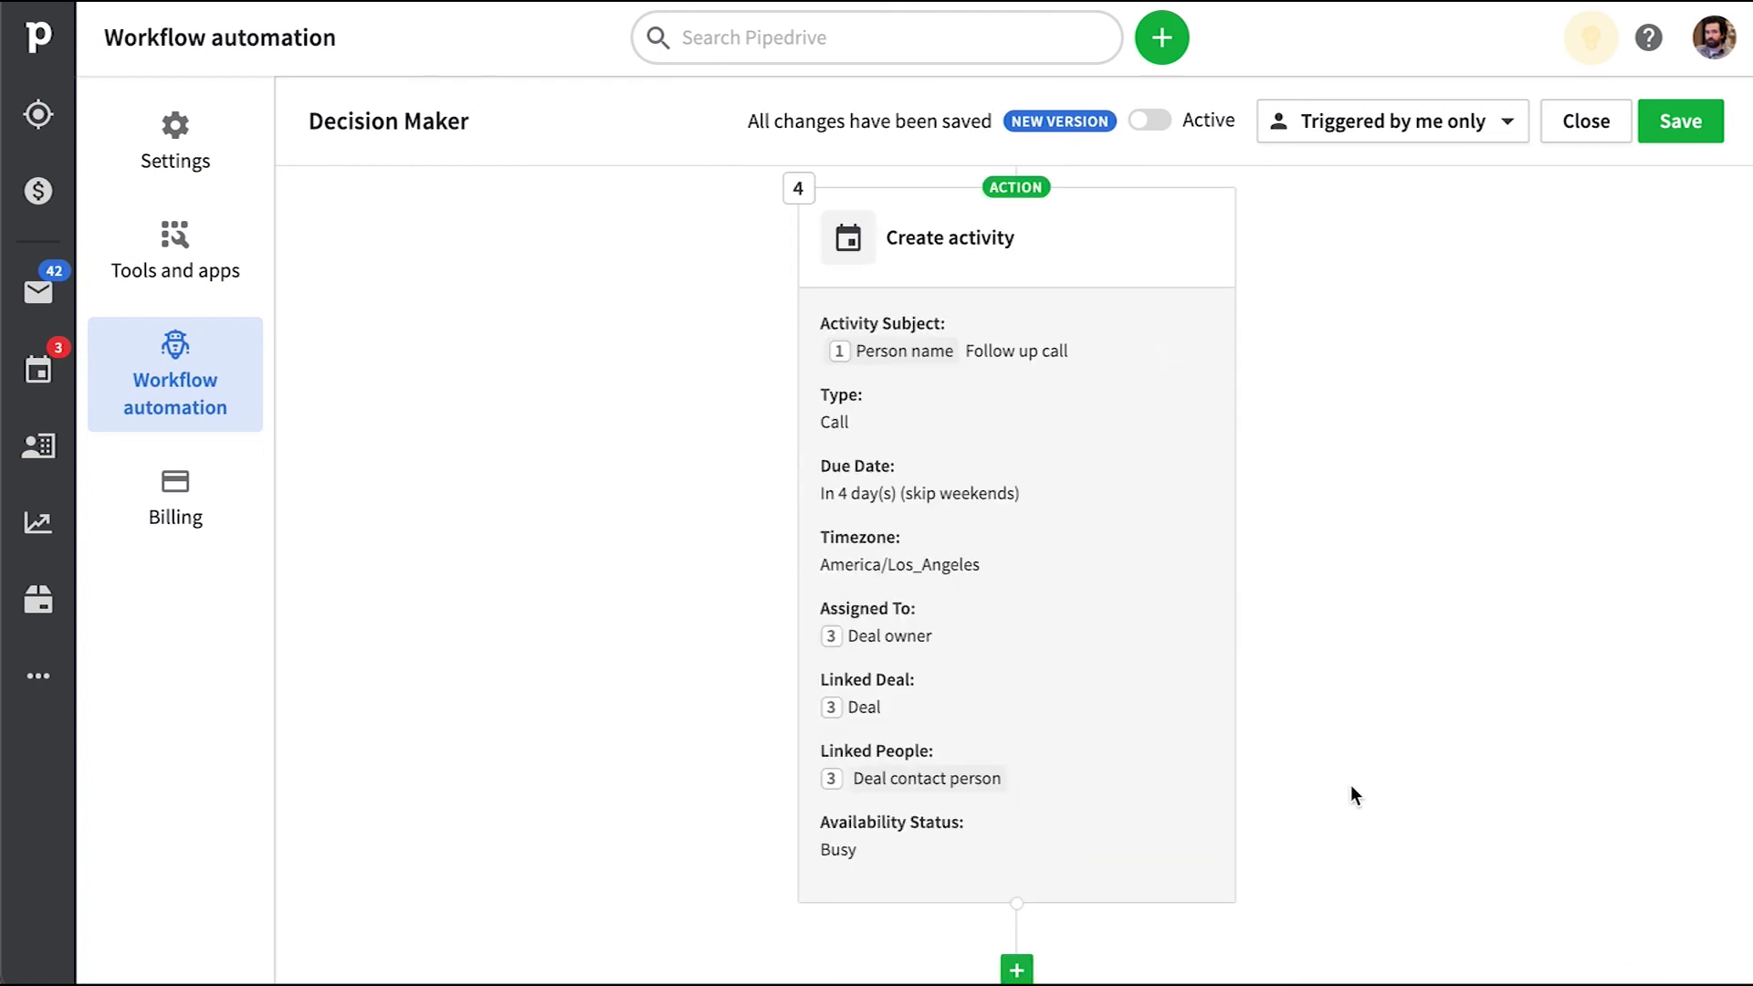
Set the Decision Maker workflow to be triggered by any user, activate it, and publish the changes
click(1427, 135)
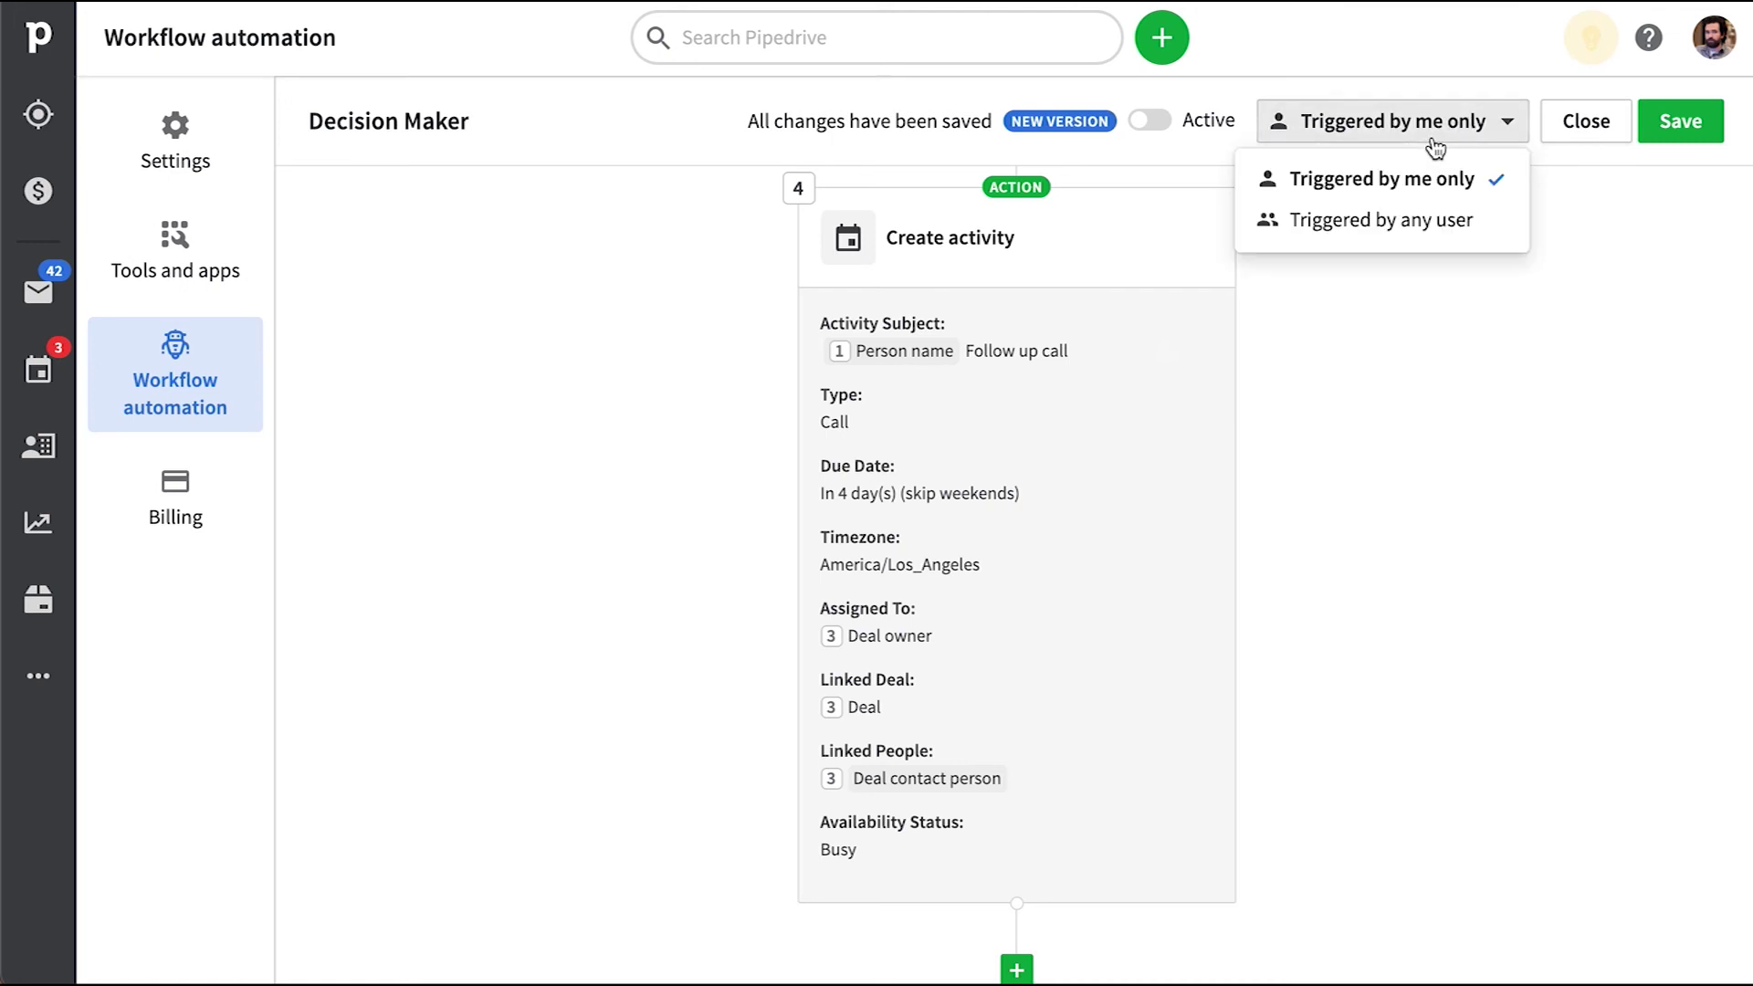
click(1452, 233)
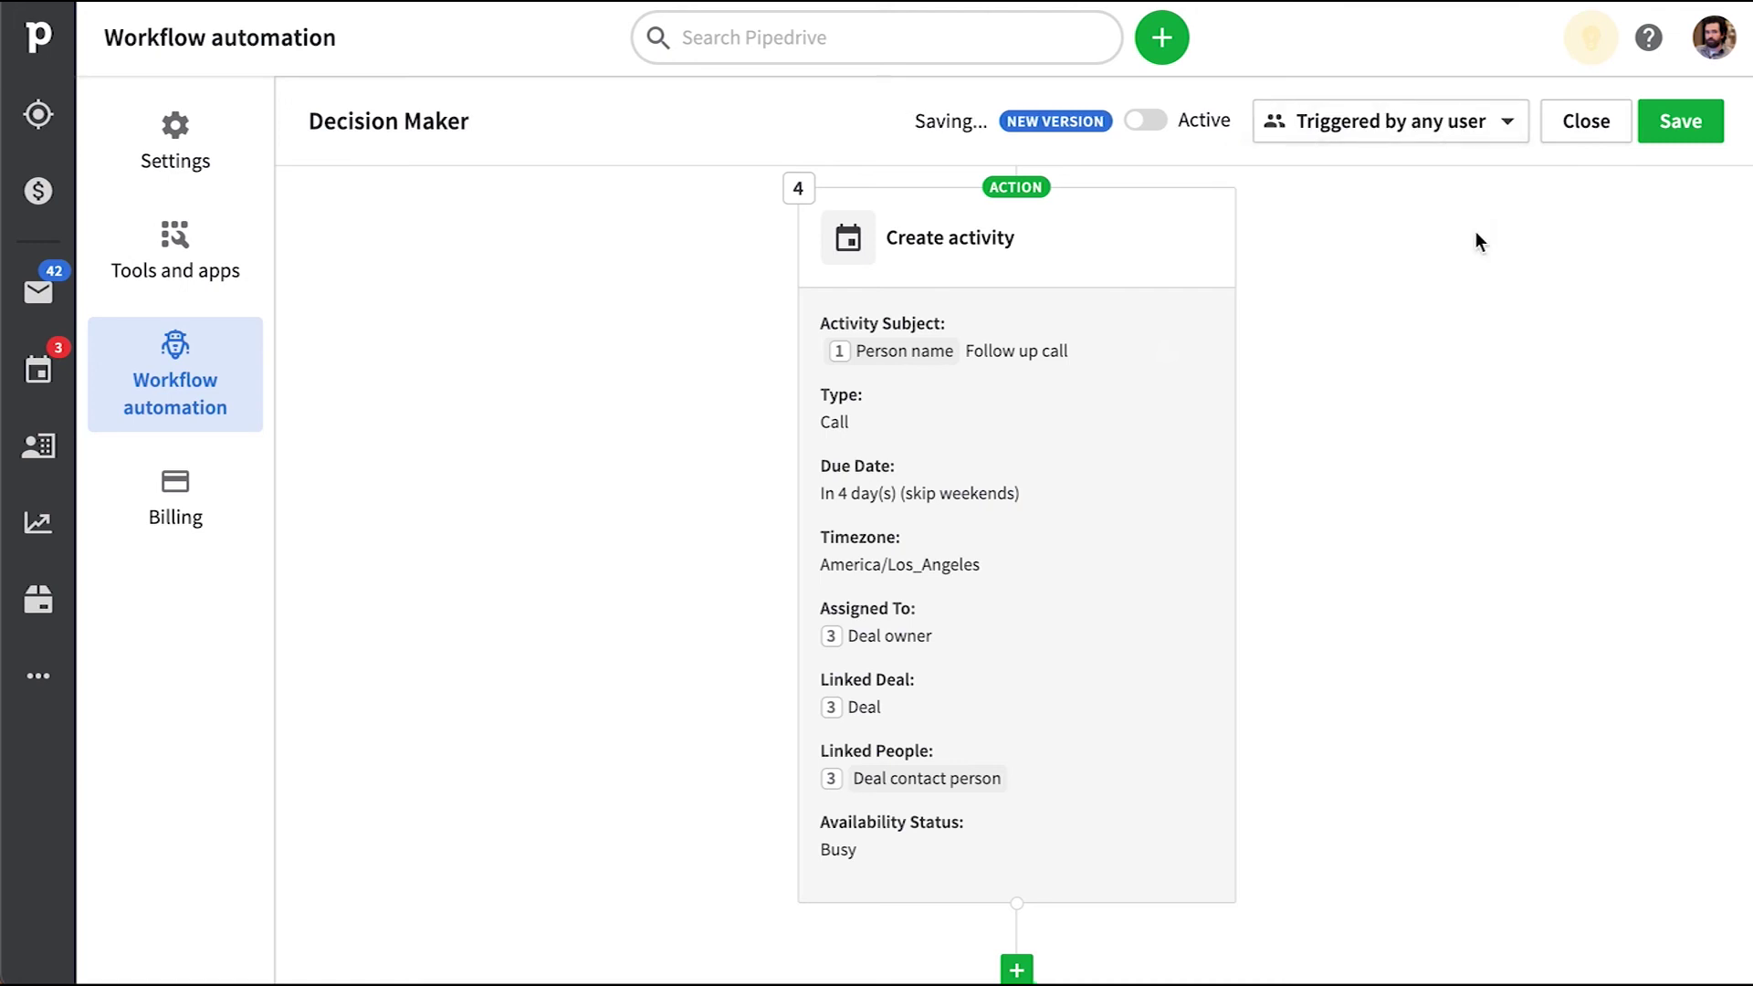
click(1152, 121)
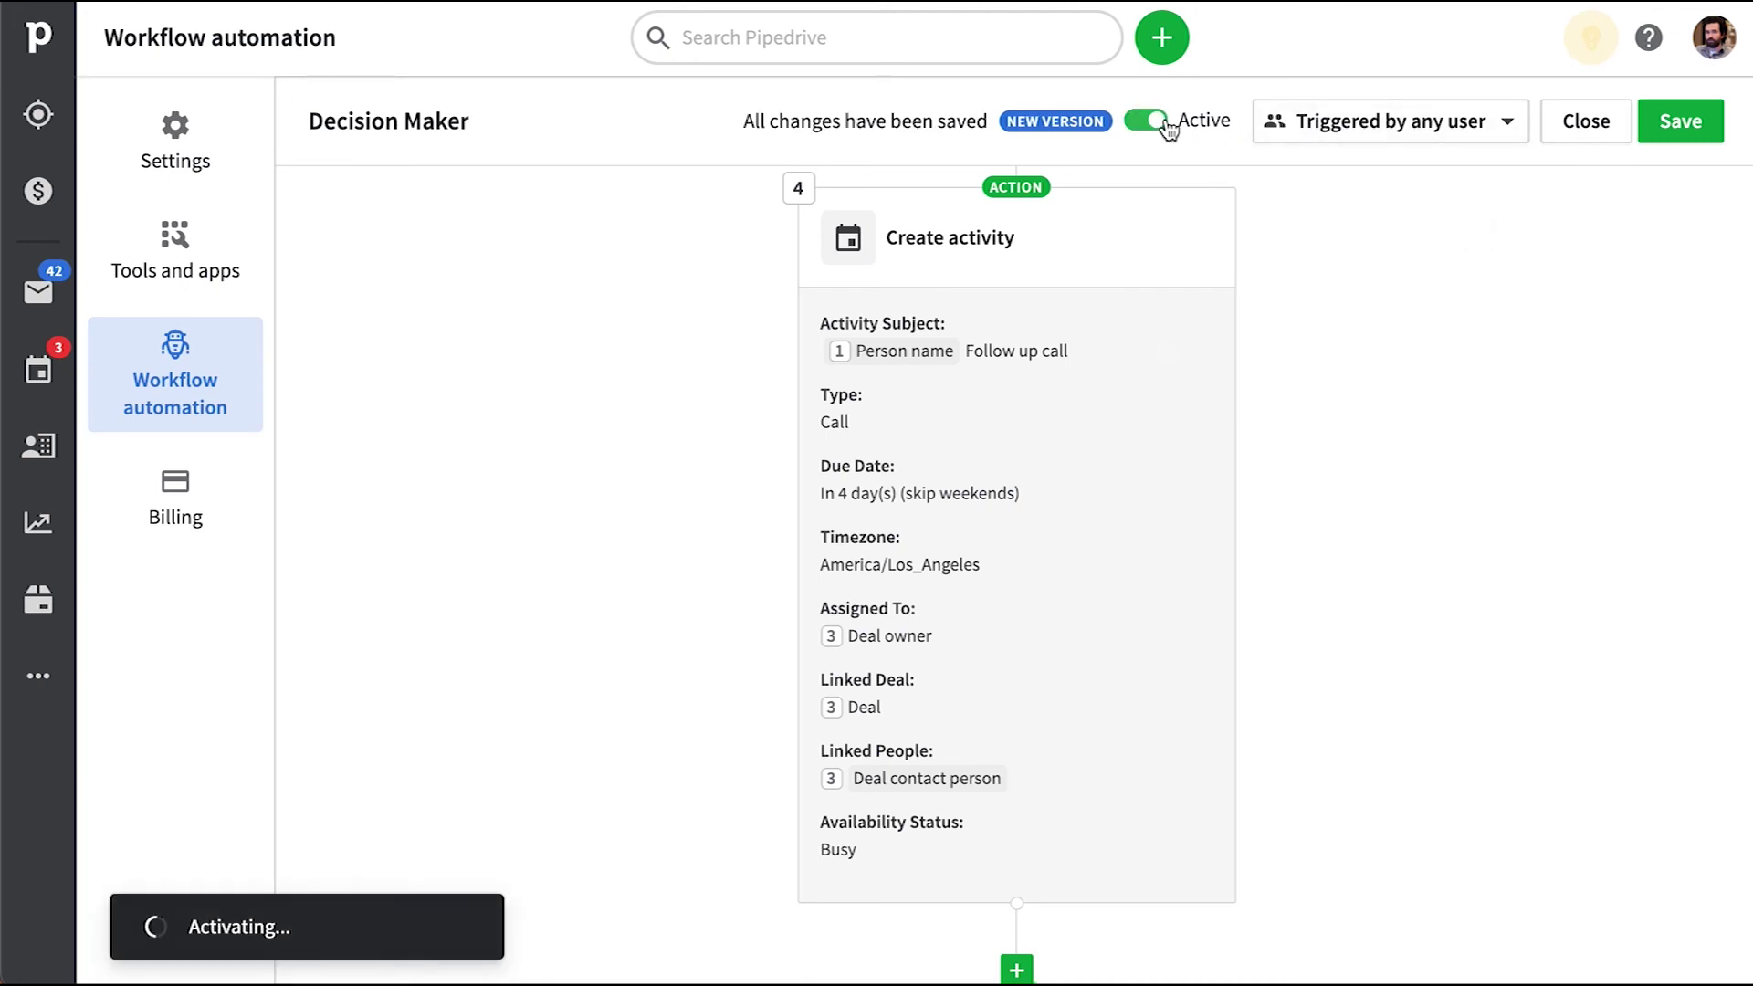
click(1702, 144)
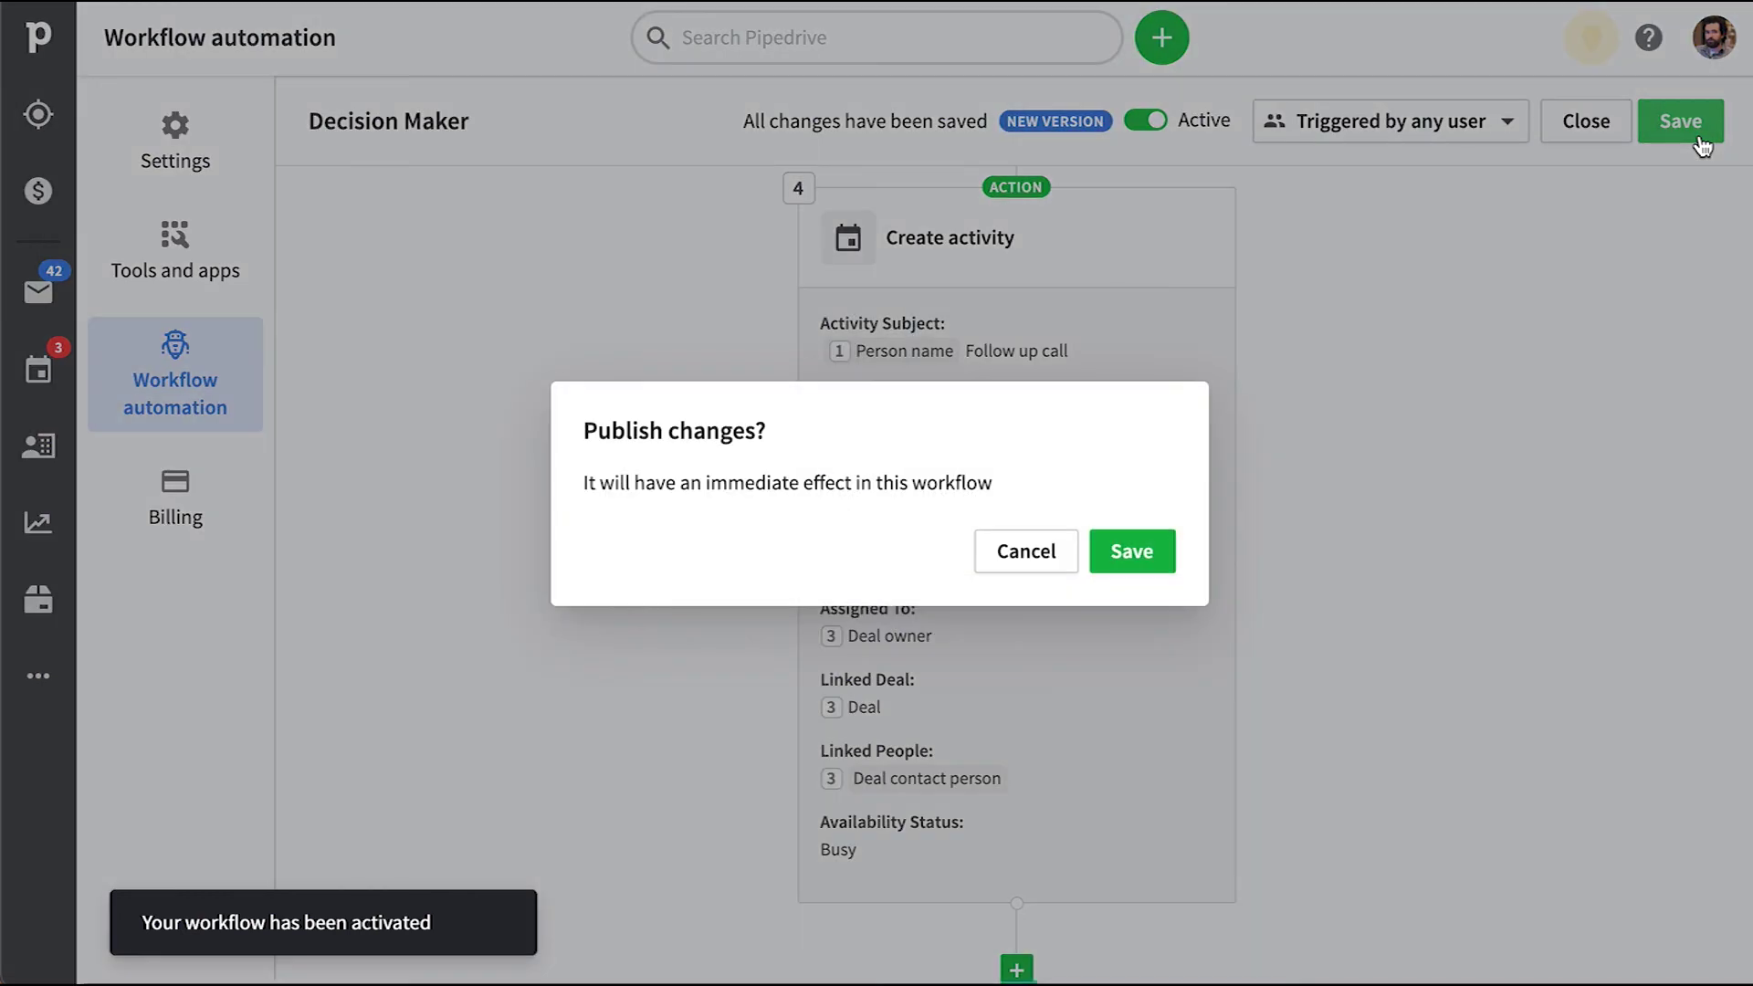
click(1167, 546)
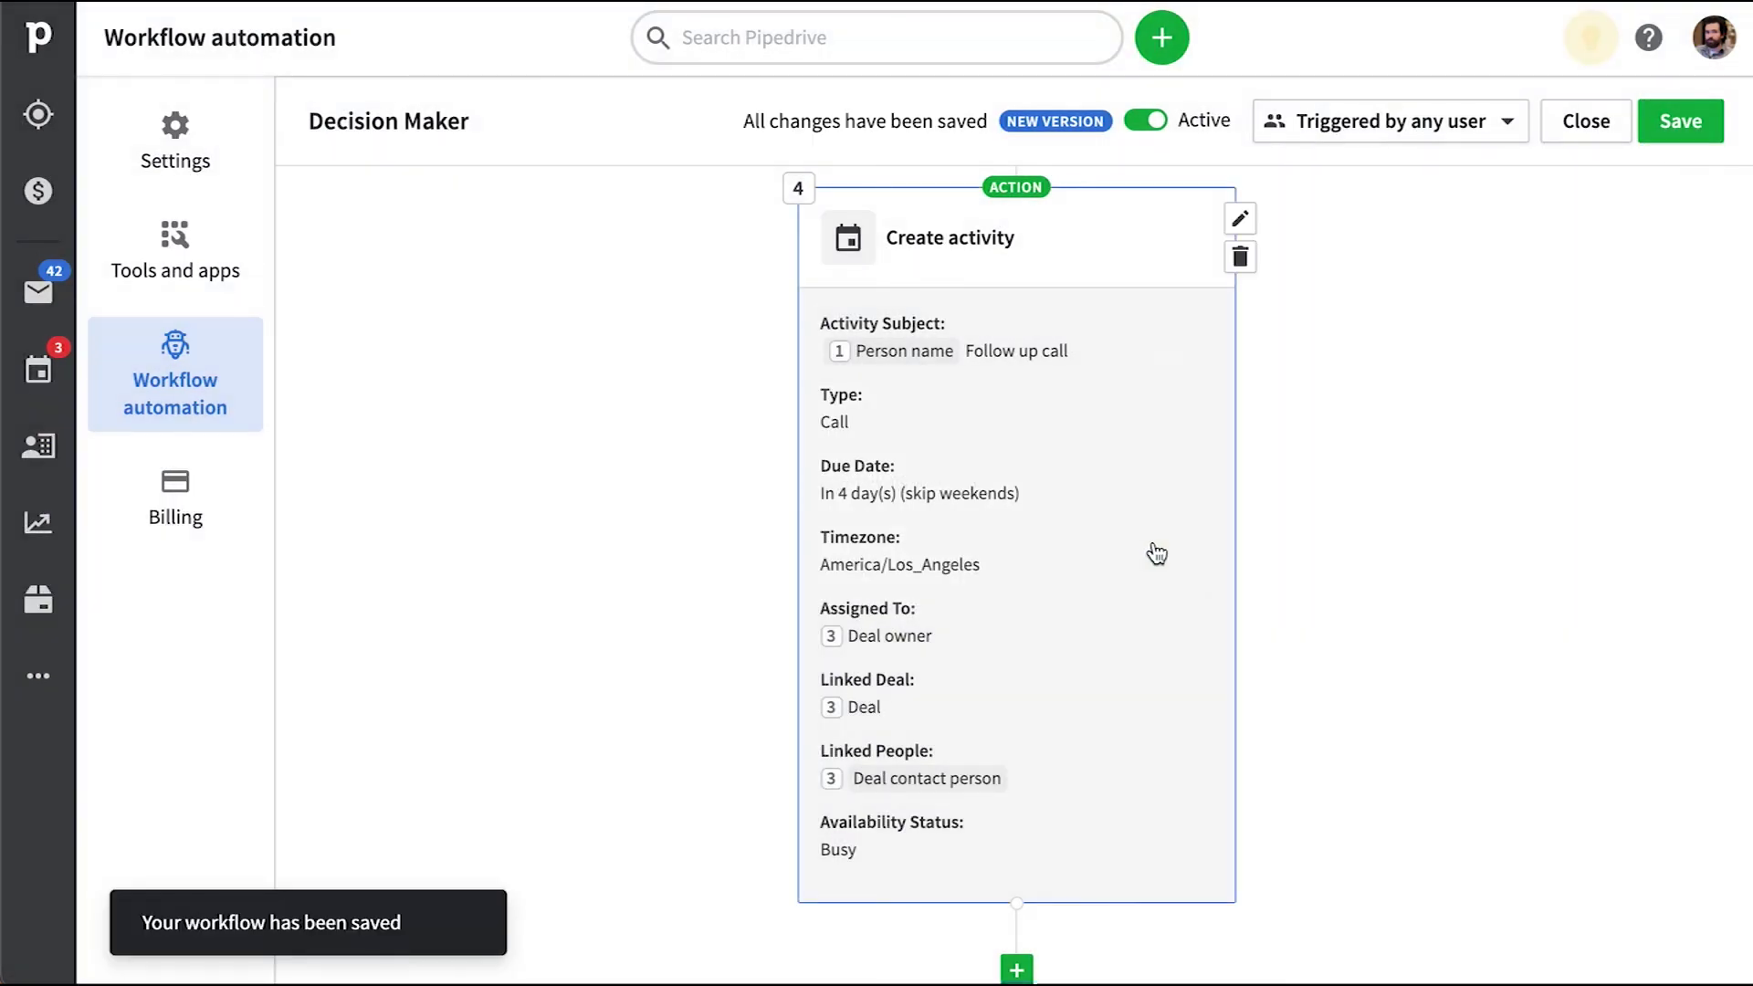
Set the test contact's Decision Maker? field to Yes
click(47, 445)
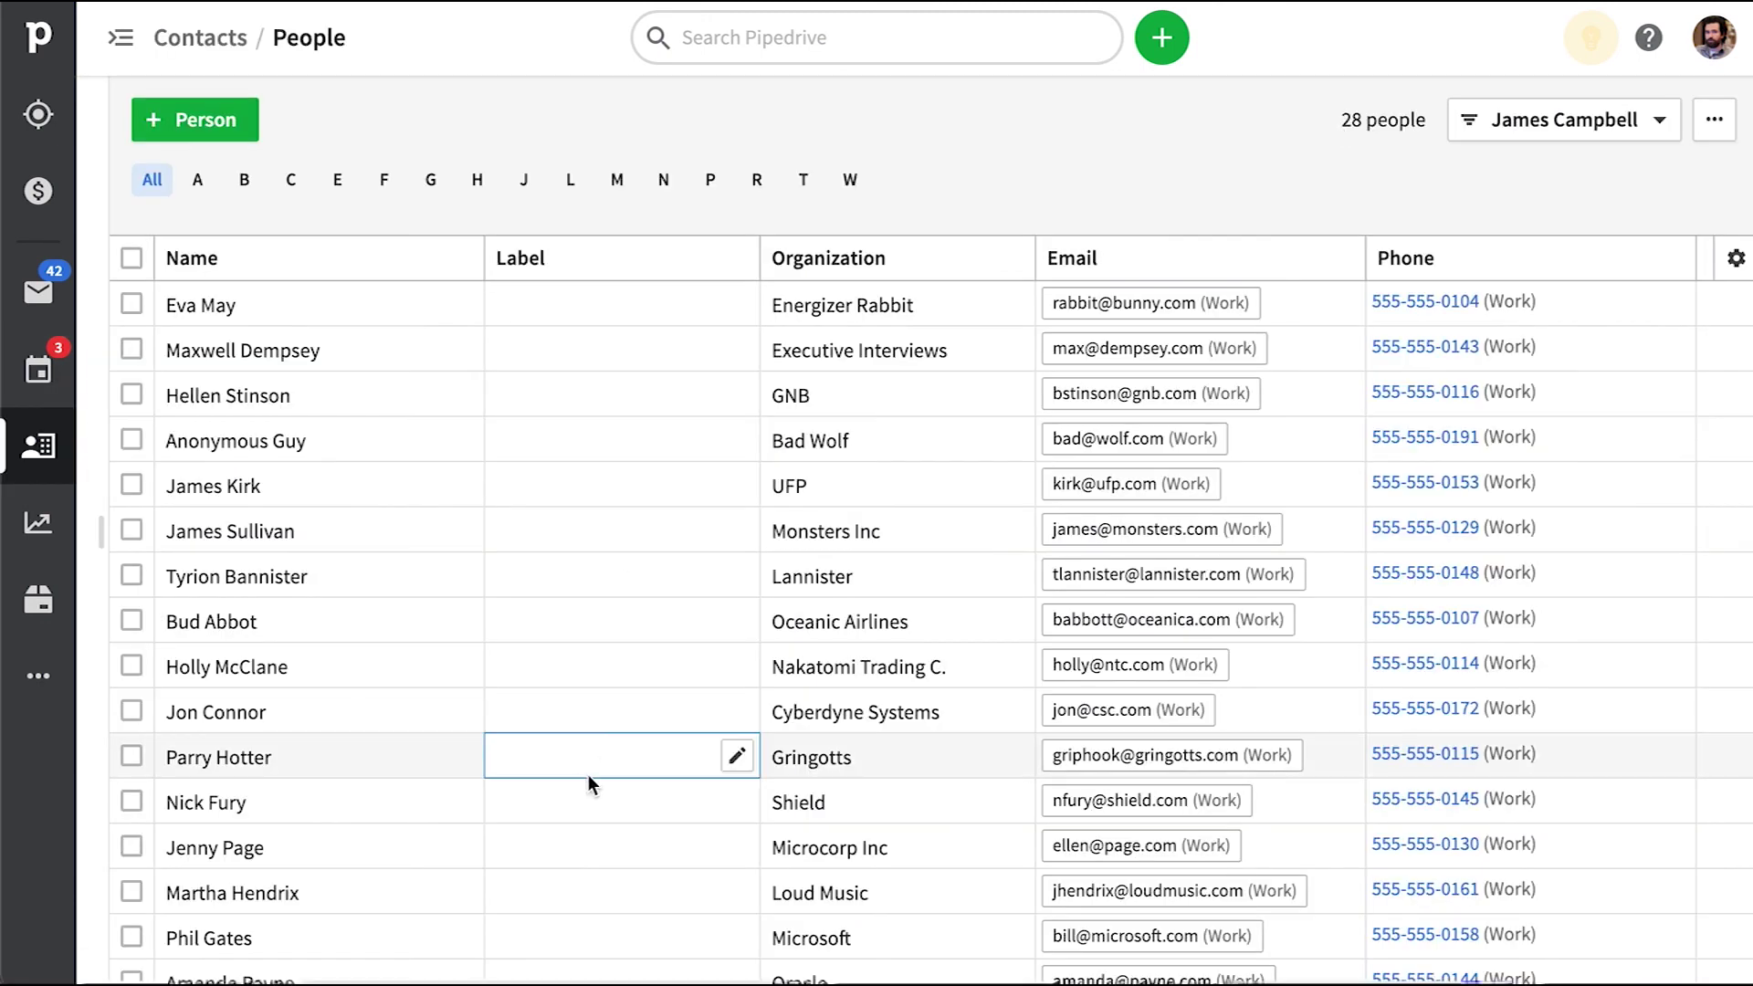
click(232, 761)
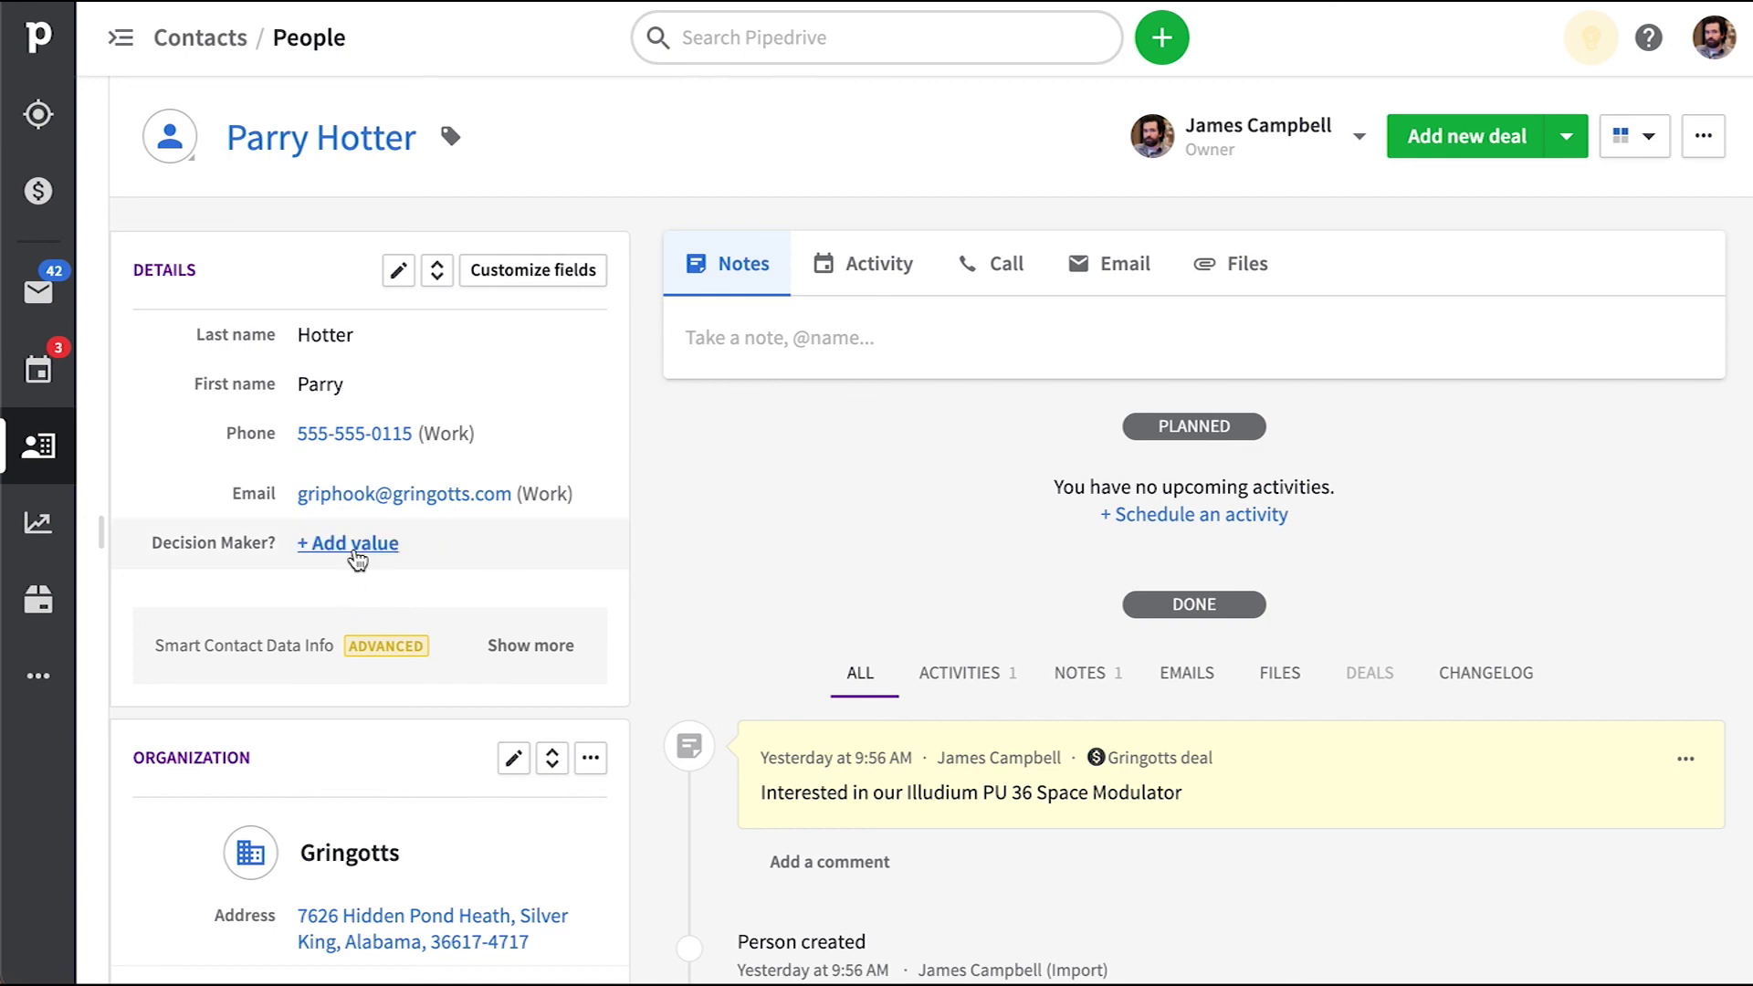
click(358, 552)
click(407, 553)
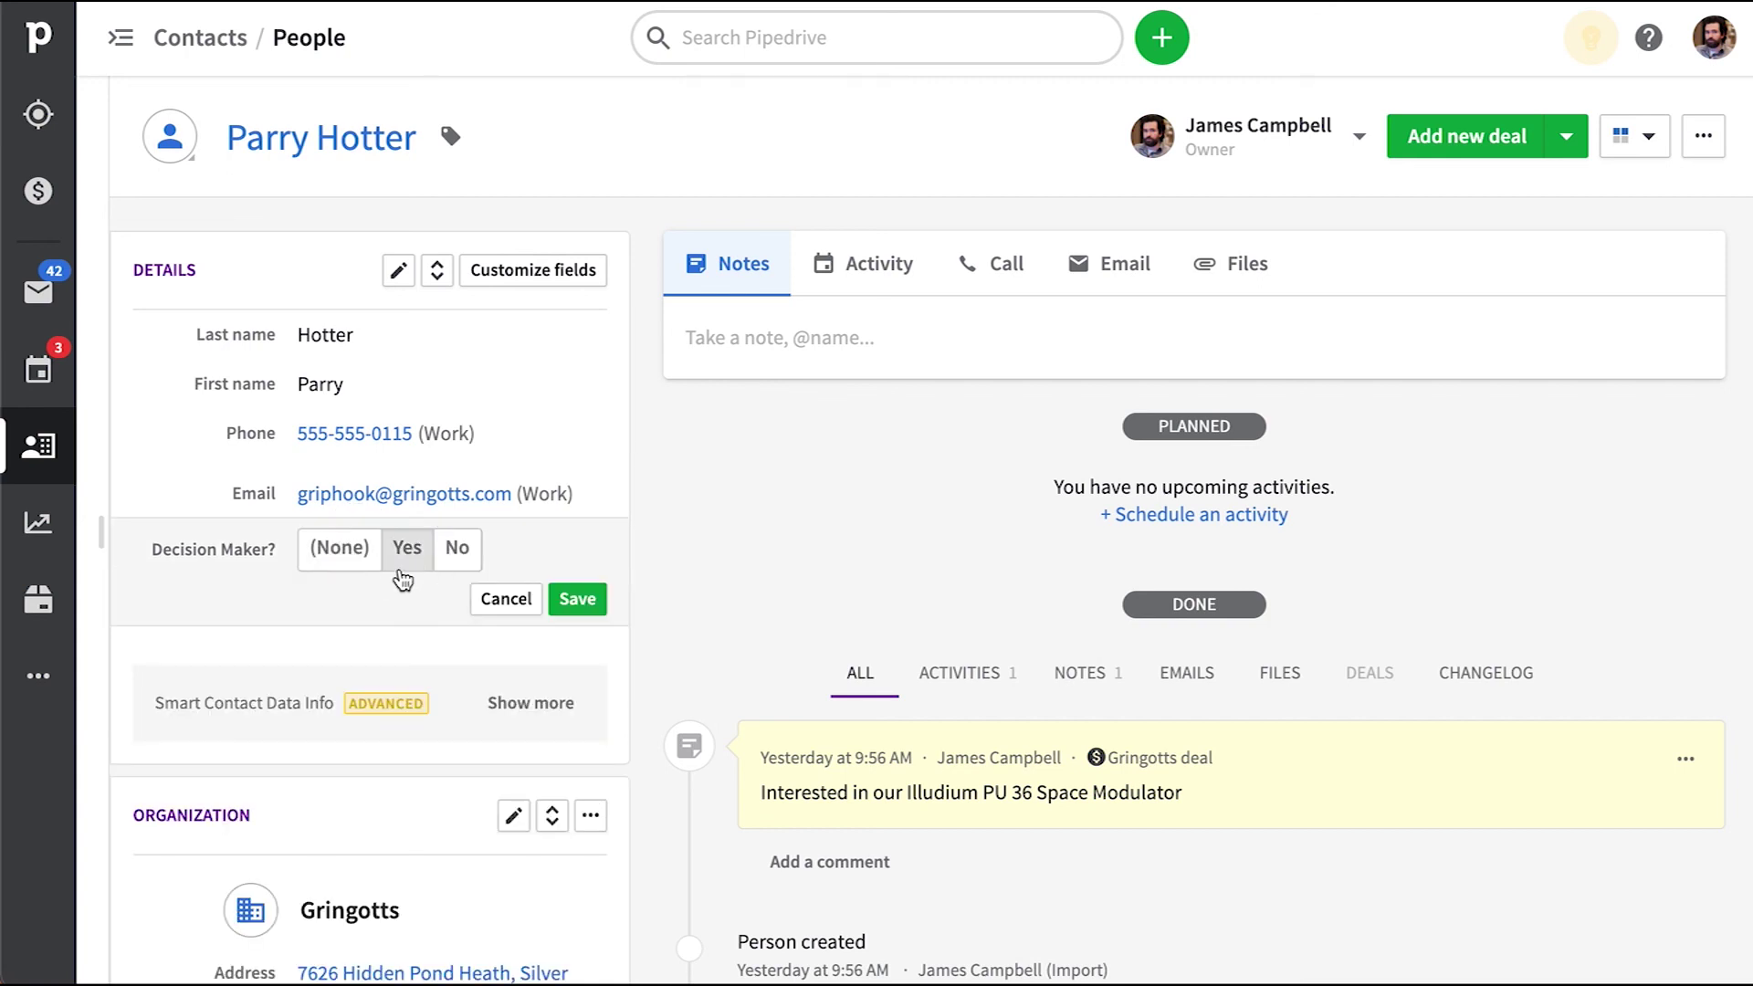
click(562, 607)
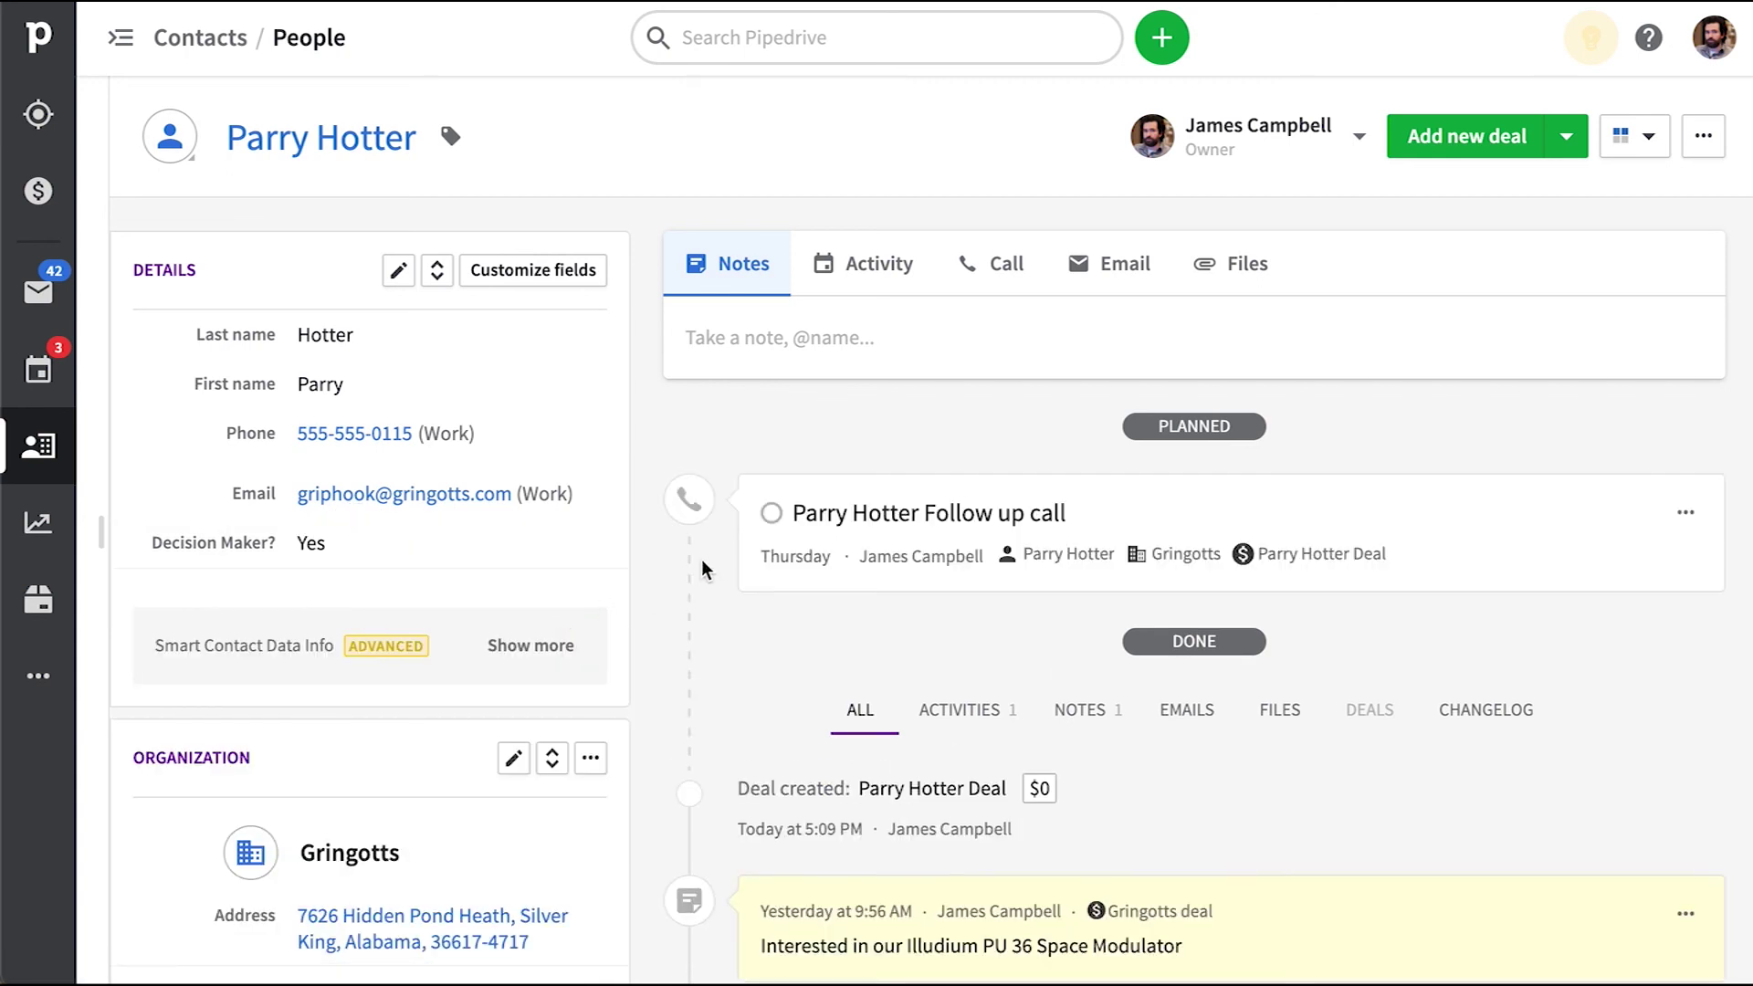
Open the deal the workflow created from the contact's Deals panel
scroll(1037, 638, down, 3)
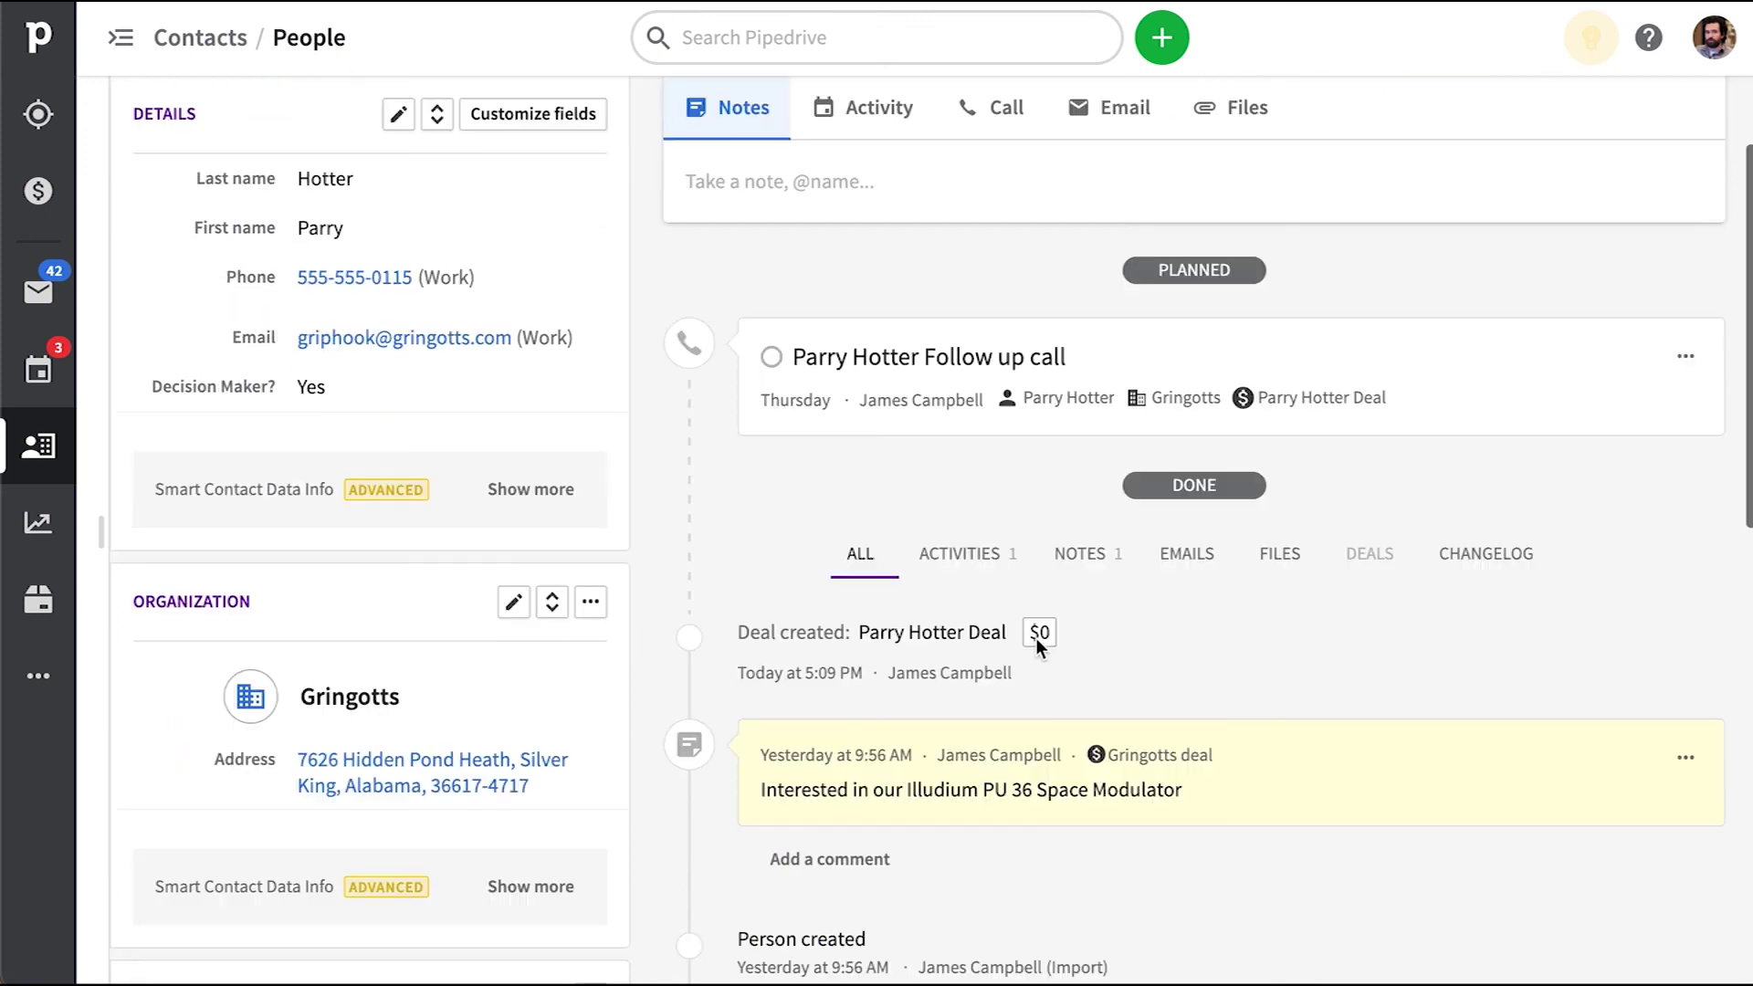
scroll(990, 616, down, 2)
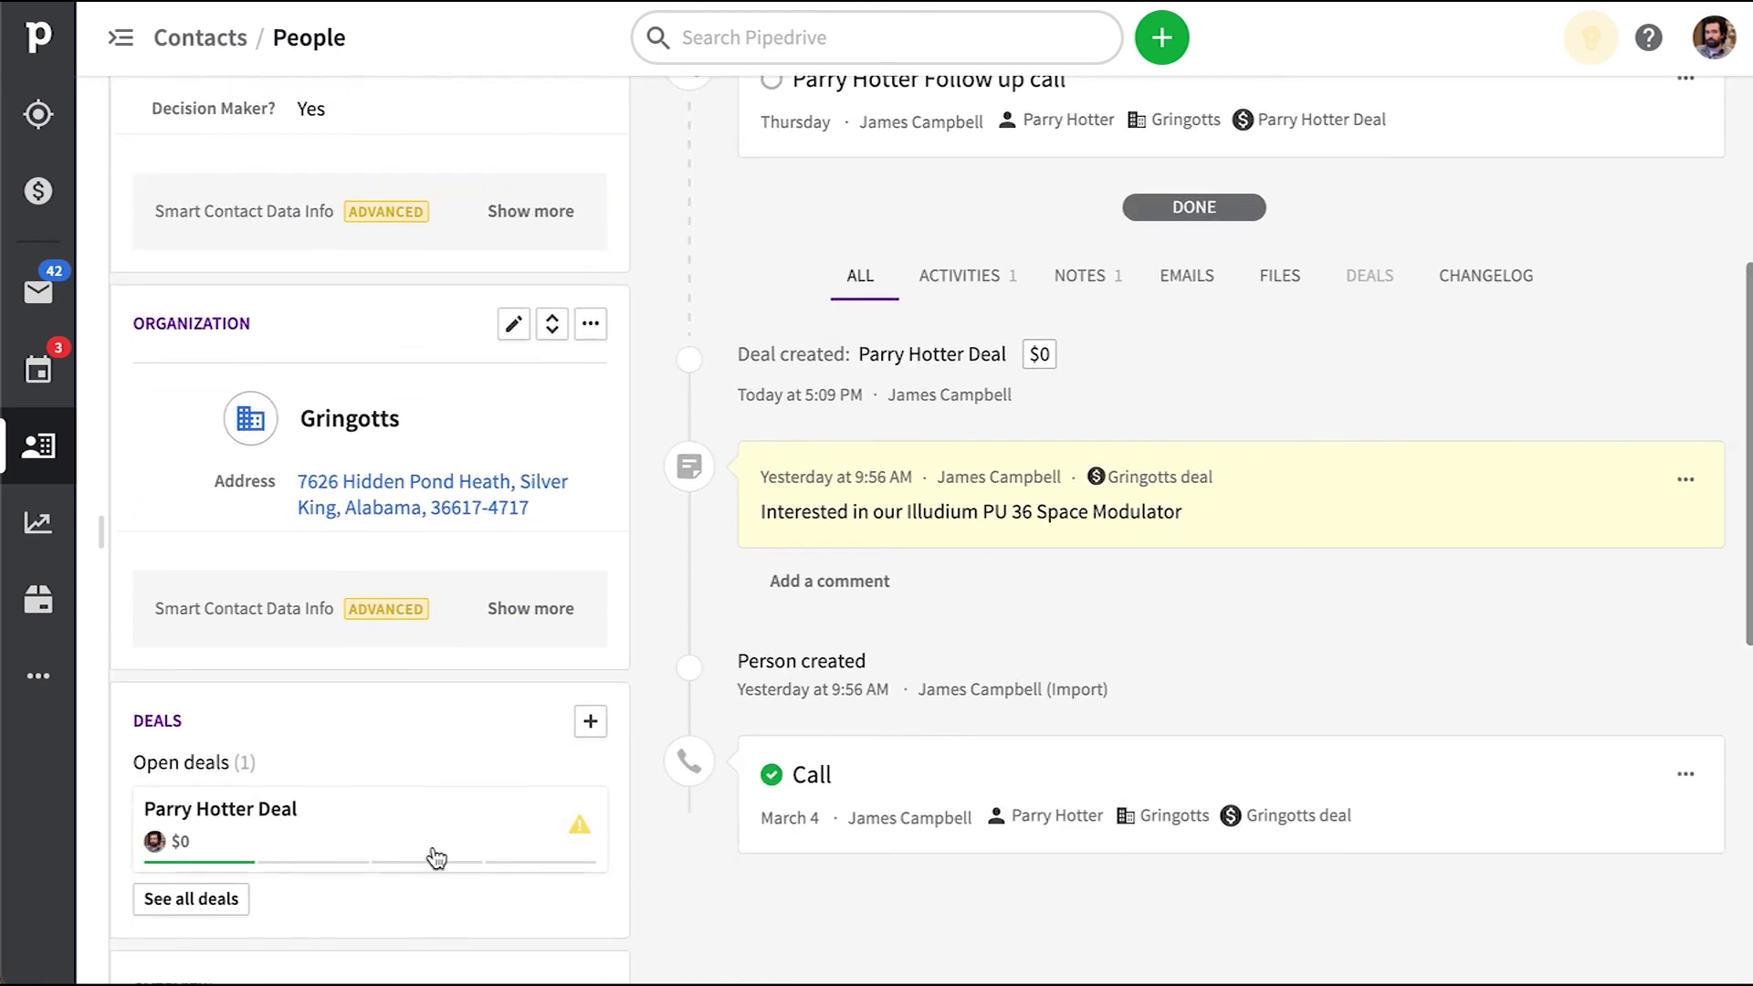
click(199, 810)
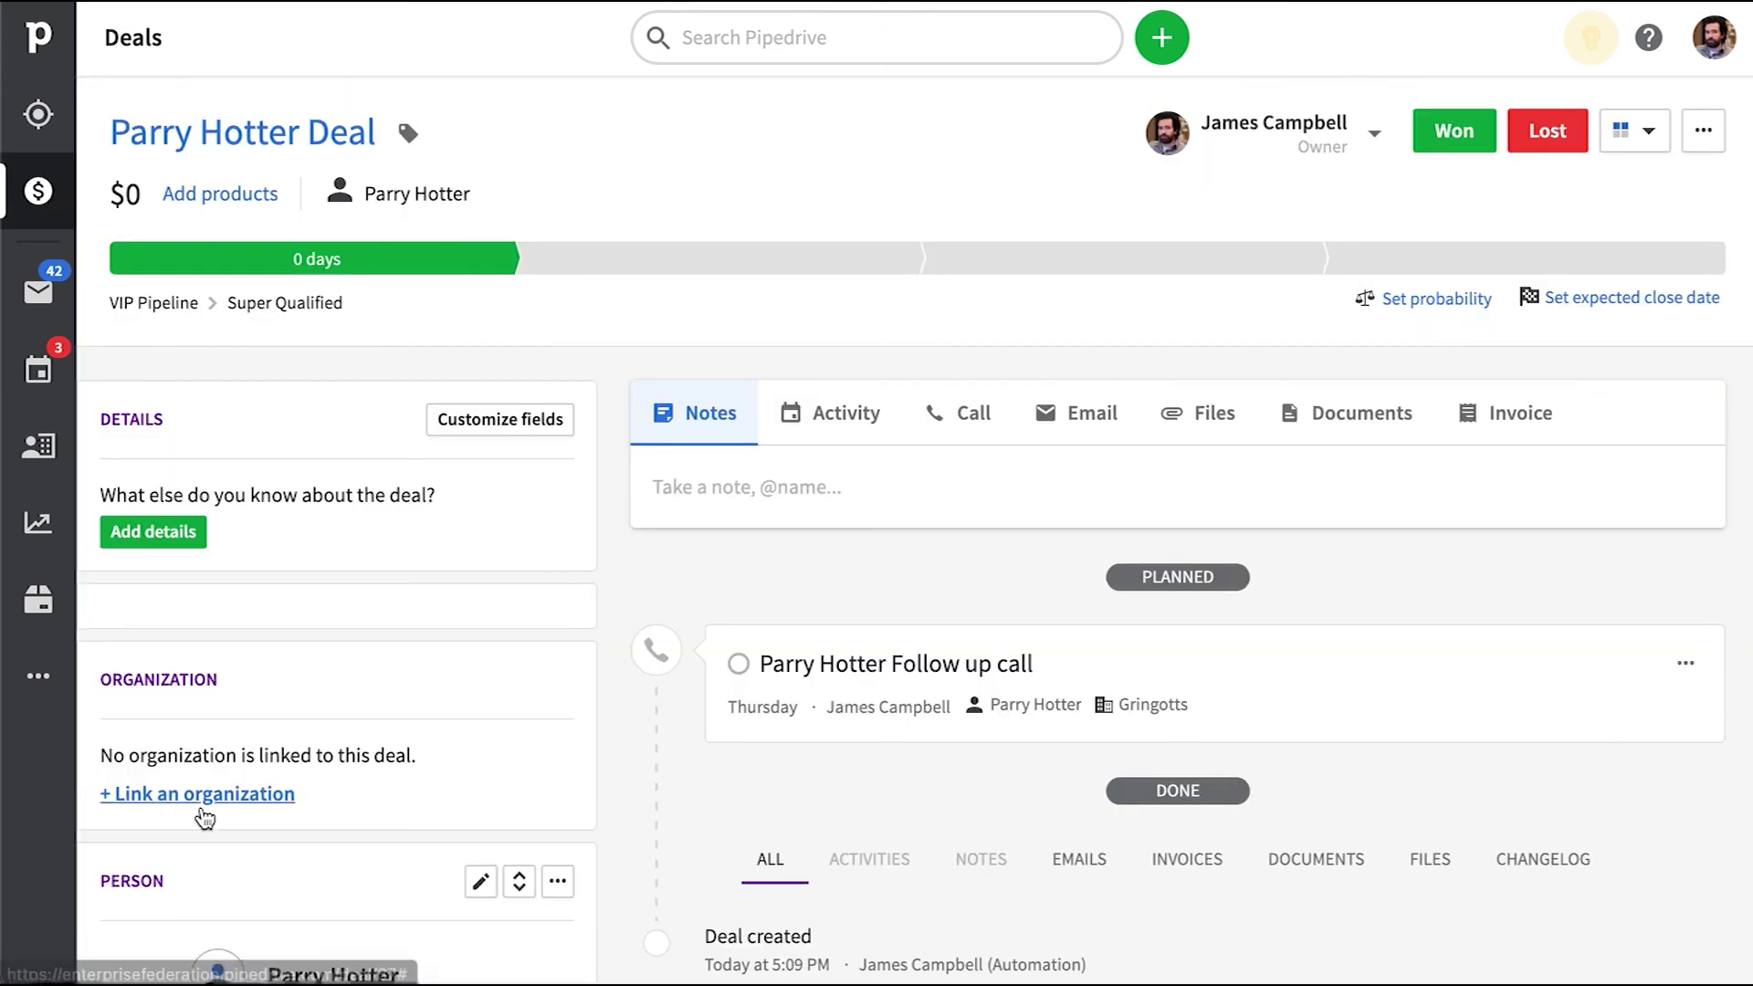
Check the new deal: VIP Pipeline, Super Qualified stage, follow-up call planned for Thursday
scroll(897, 747, down, 5)
scroll(897, 747, up, 5)
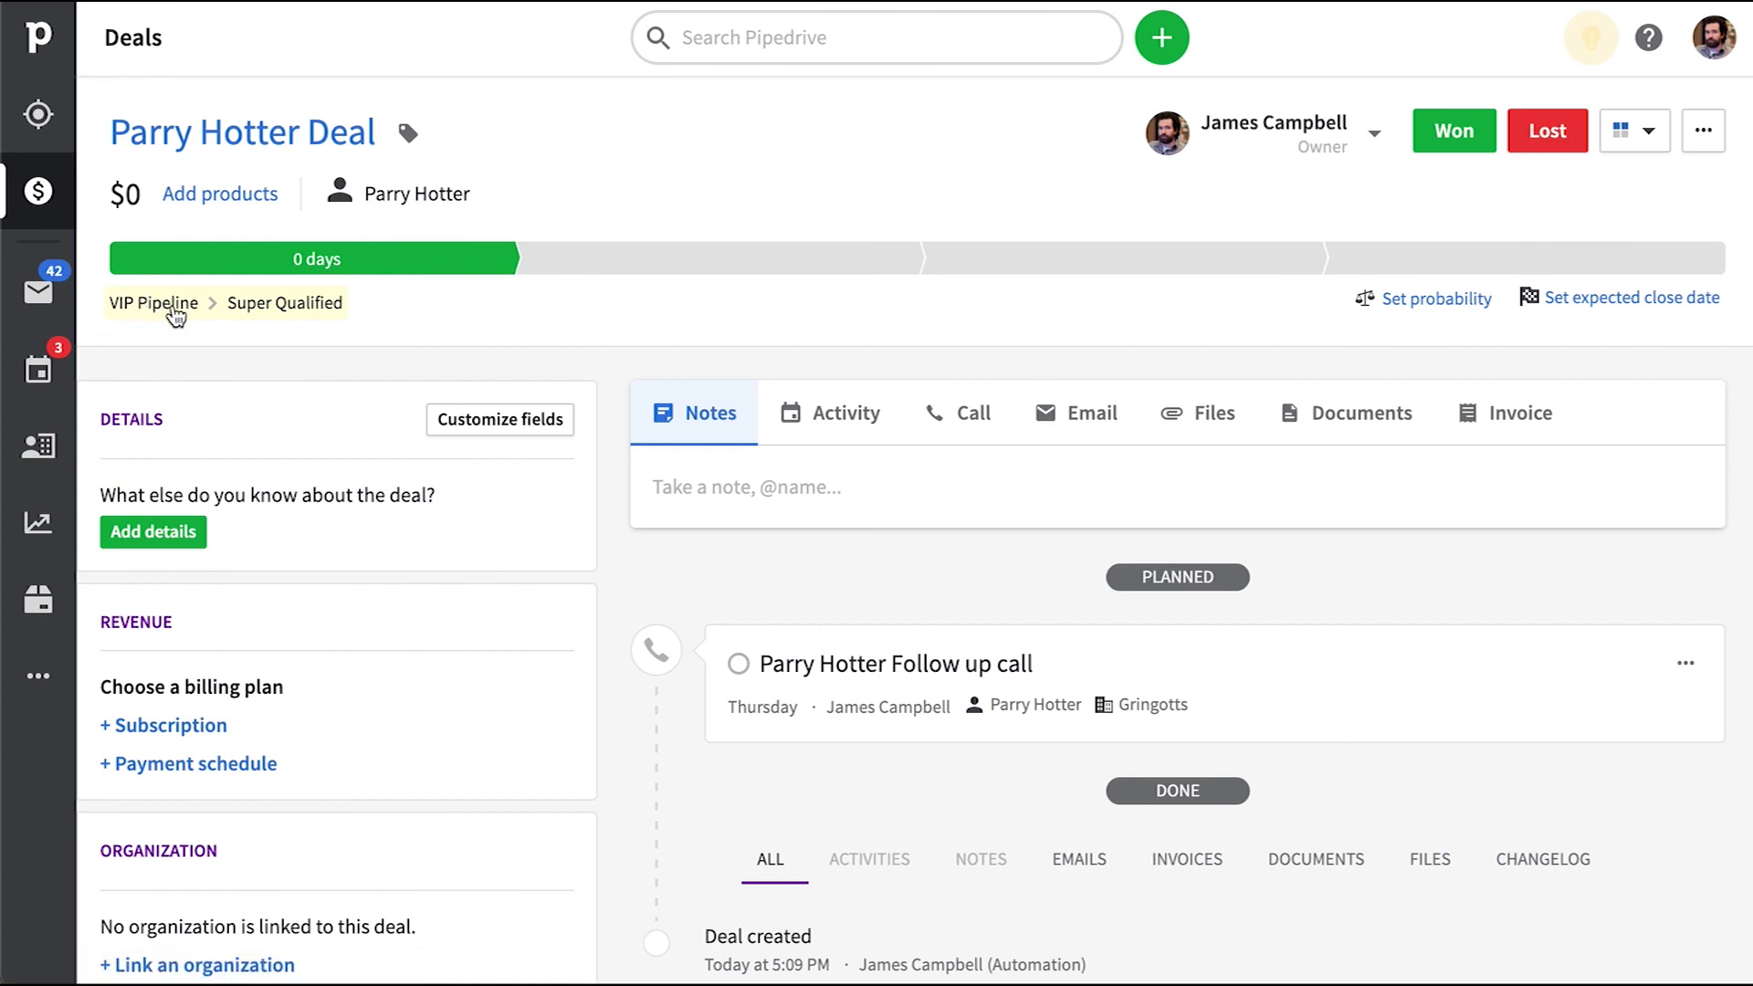
mouse_move(541, 319)
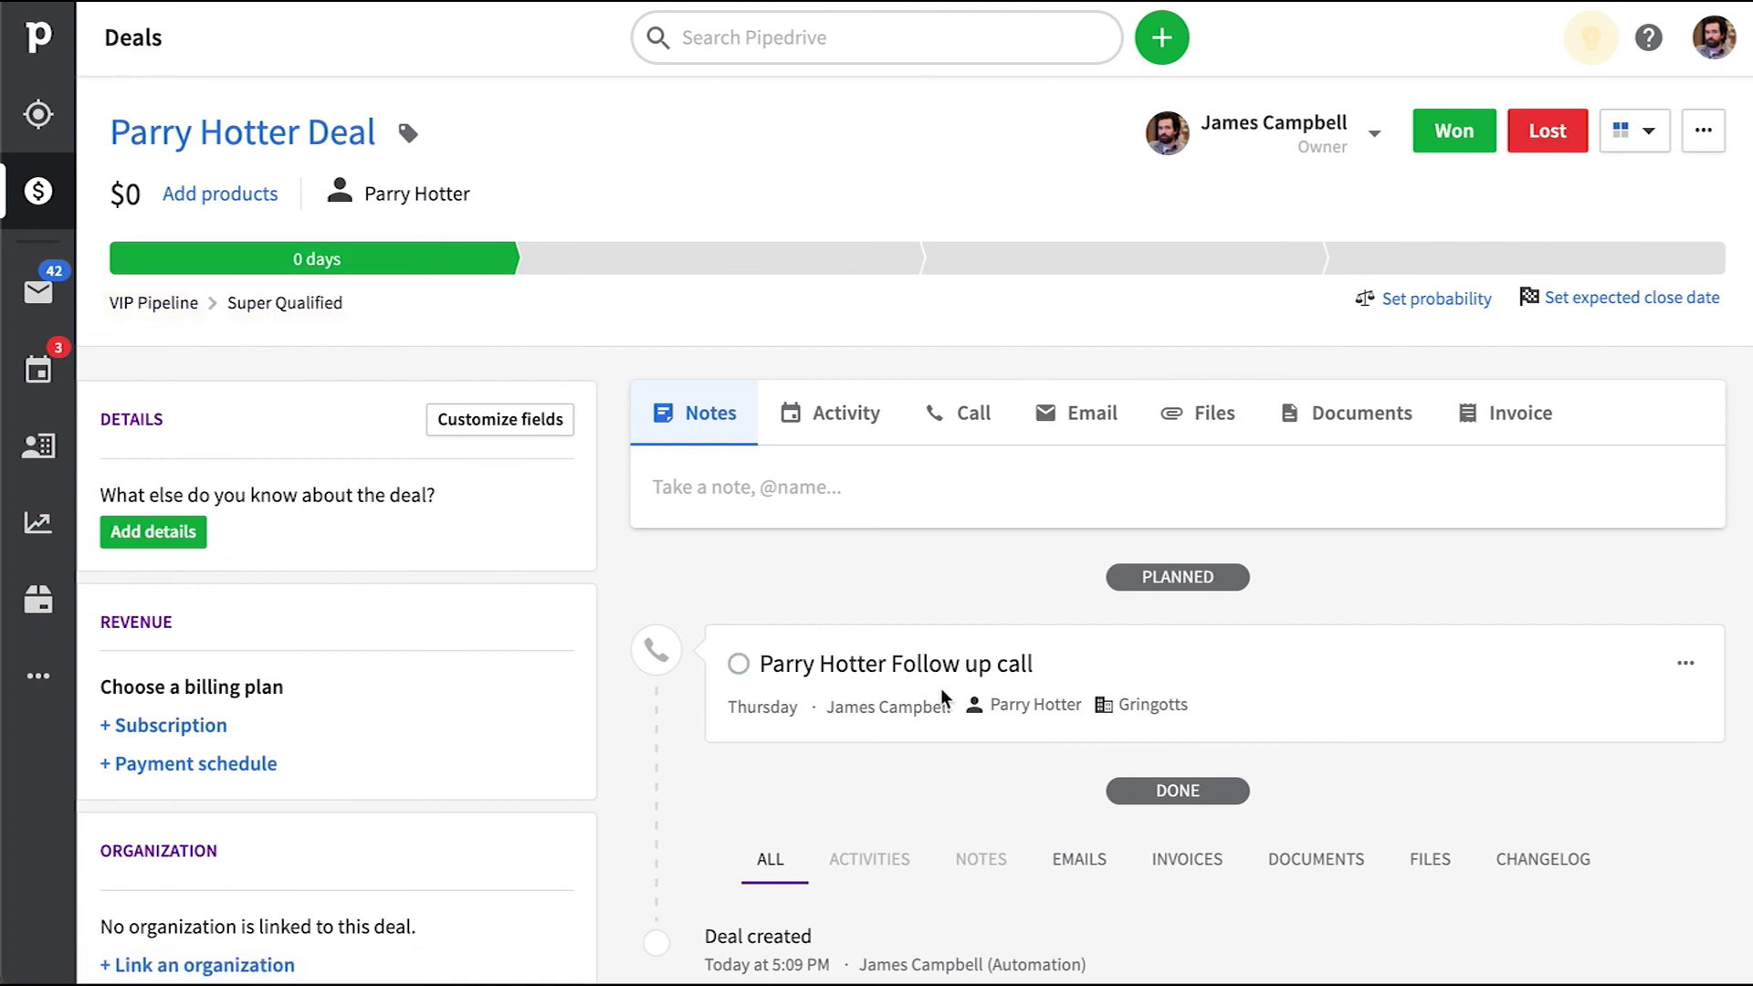